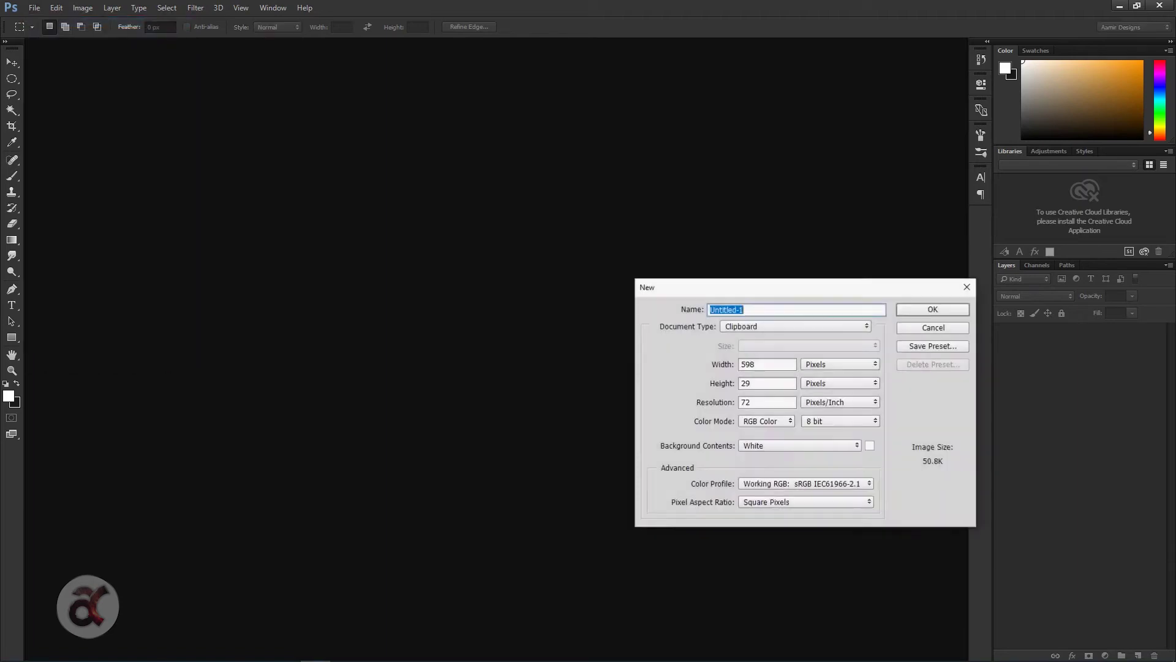
- Create a landscape A4 document named Broucher, 11.693 × 8.268 in at 300 ppi
left_click(795, 326)
left_click(772, 370)
left_click(840, 364)
left_click(821, 381)
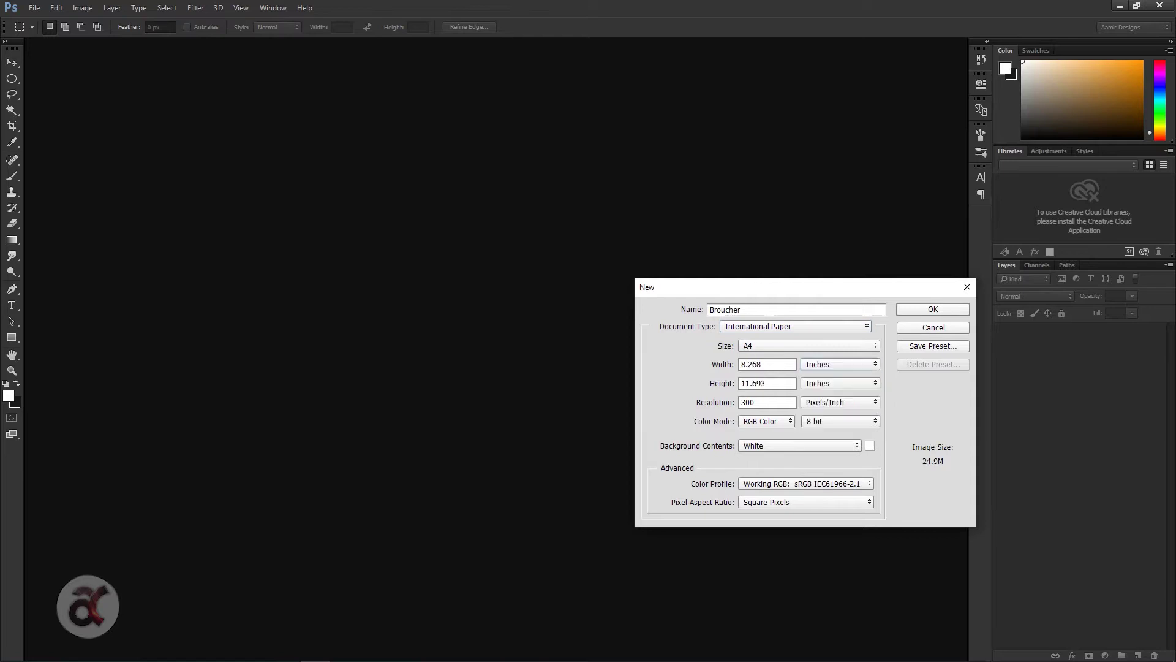
left_click(821, 400)
right_click(752, 383)
left_click(772, 423)
key("ctrl+v")
type("8.268")
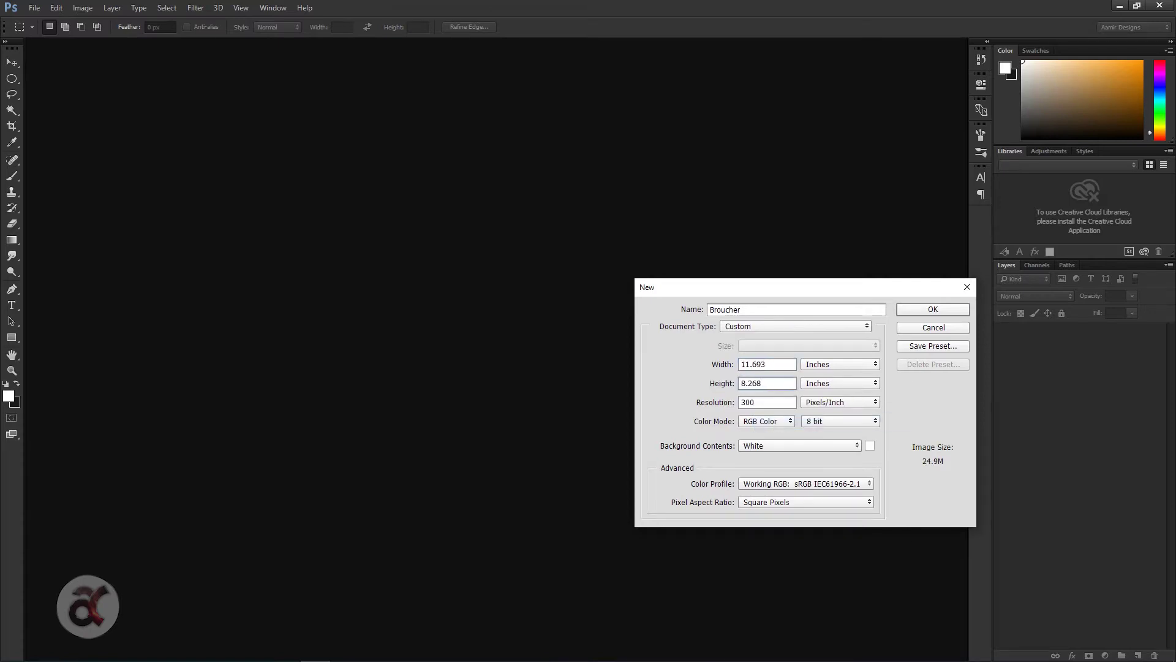
key("Return")
- Add a three-column guide layout to the page
left_click(240, 7)
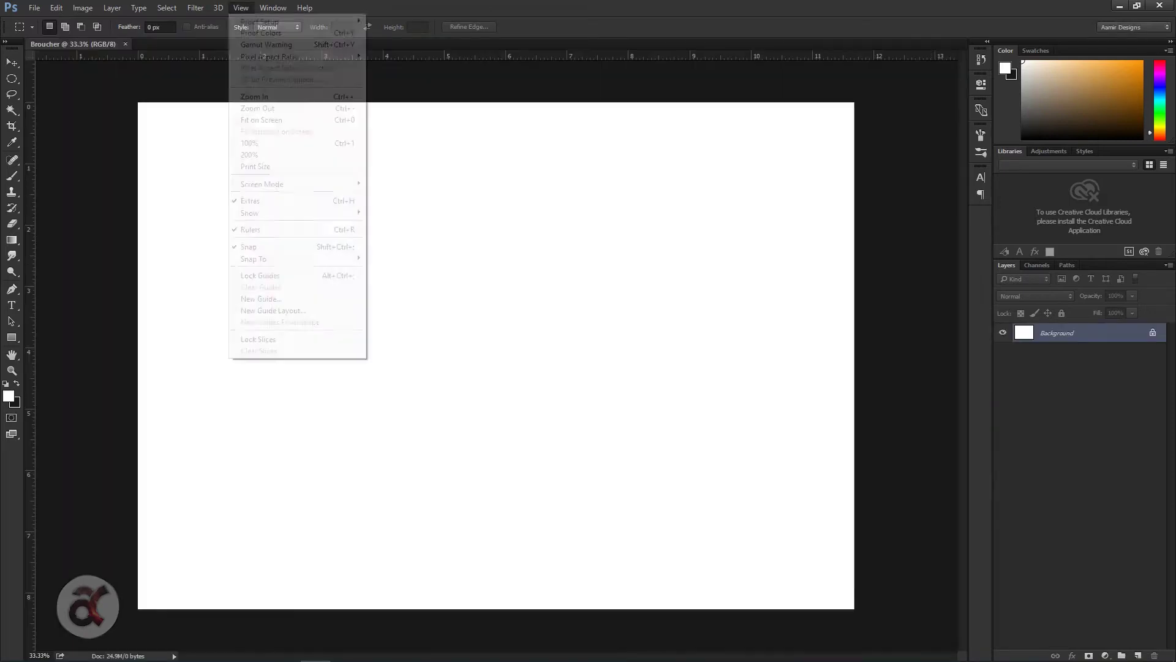
left_click(270, 310)
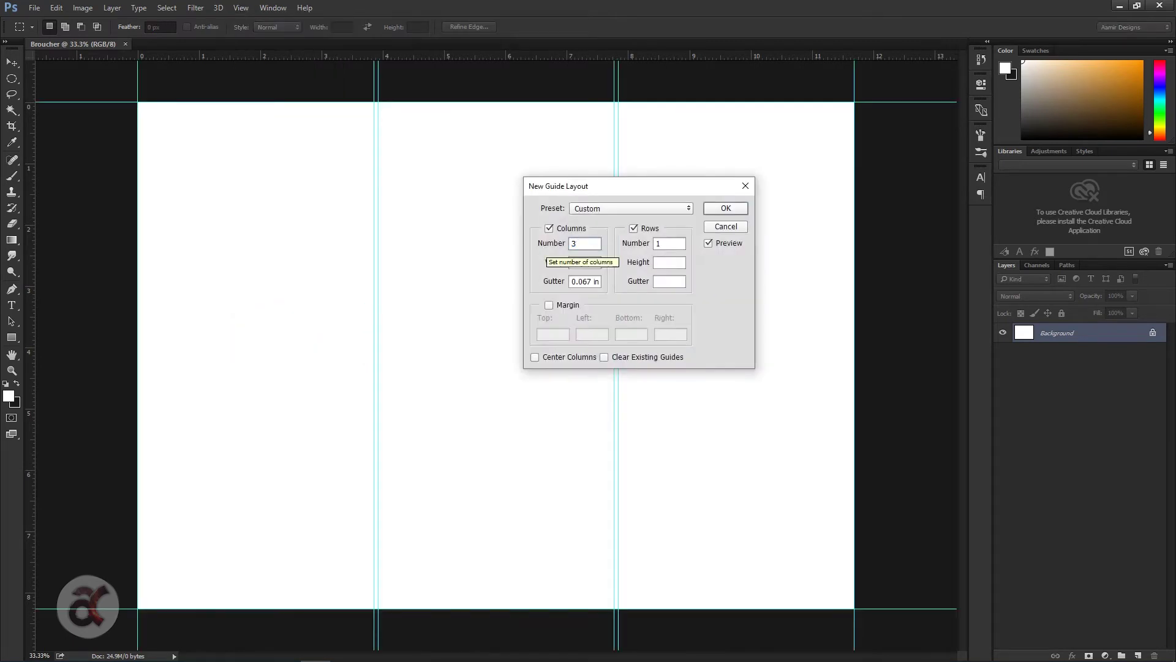
key("Return")
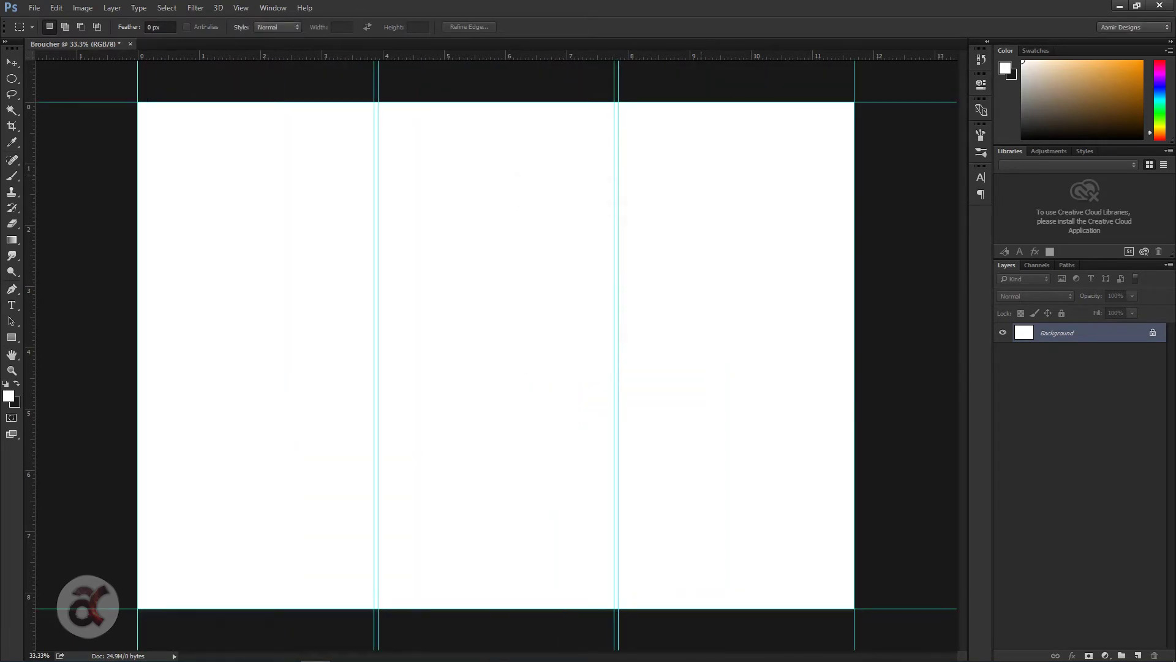
- Draw a dark-filled rectangle covering the left panel
key("u")
left_click(112, 27)
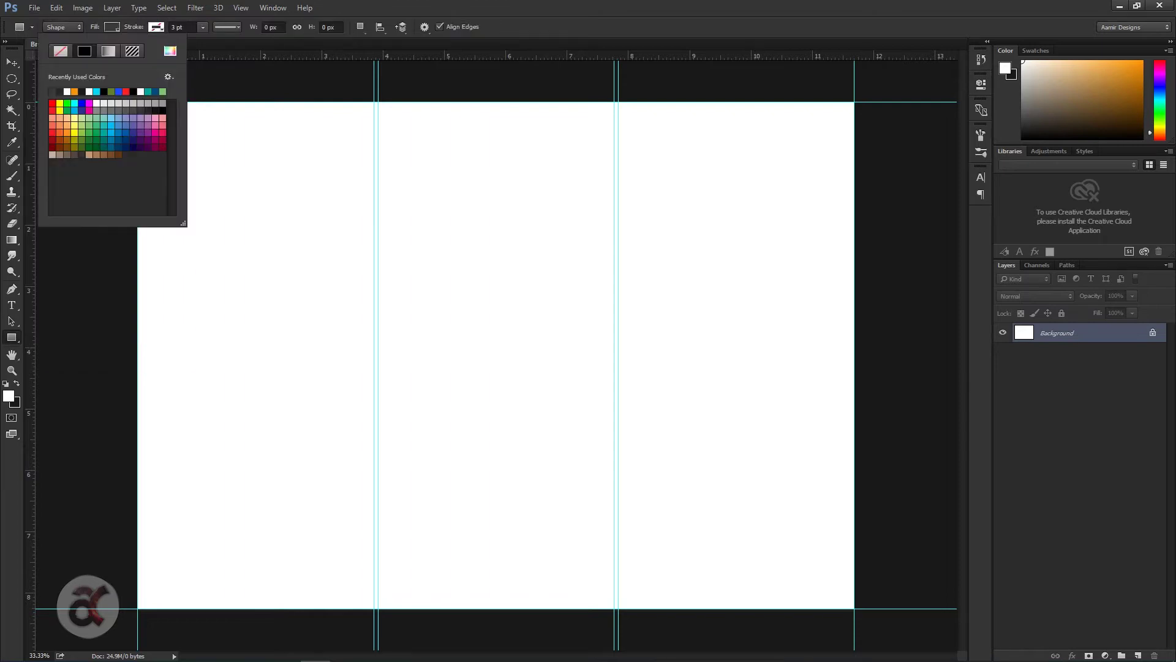
left_click(300, 193)
left_click_drag(296, 192, 378, 302)
key("ctrl+z")
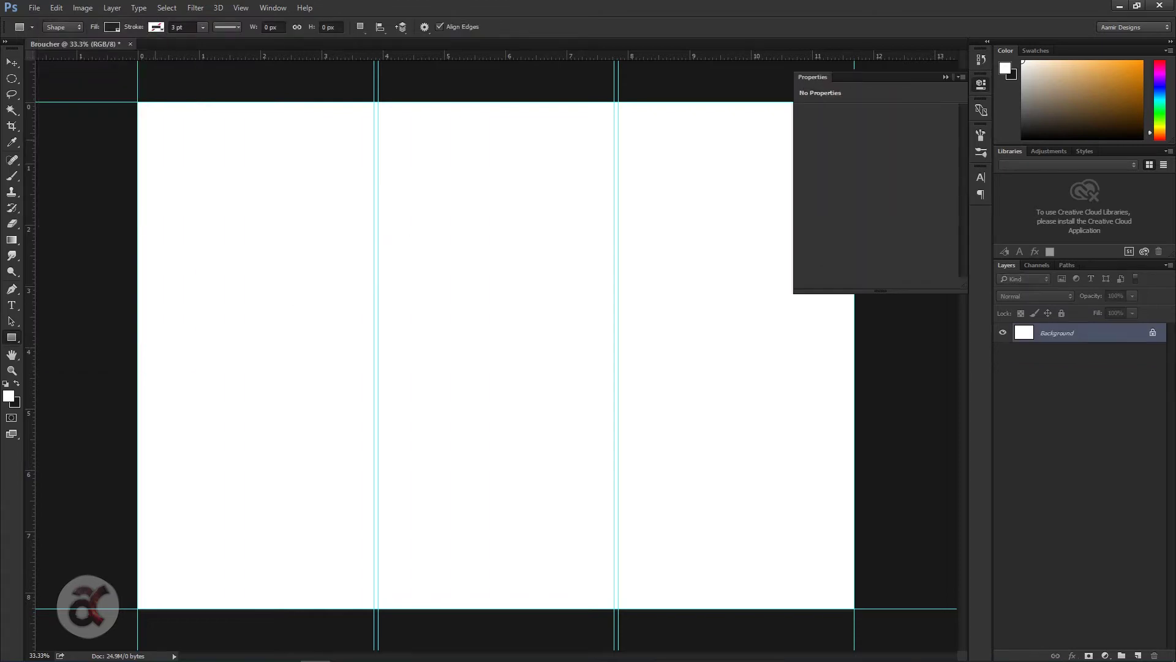
left_click_drag(137, 102, 375, 609)
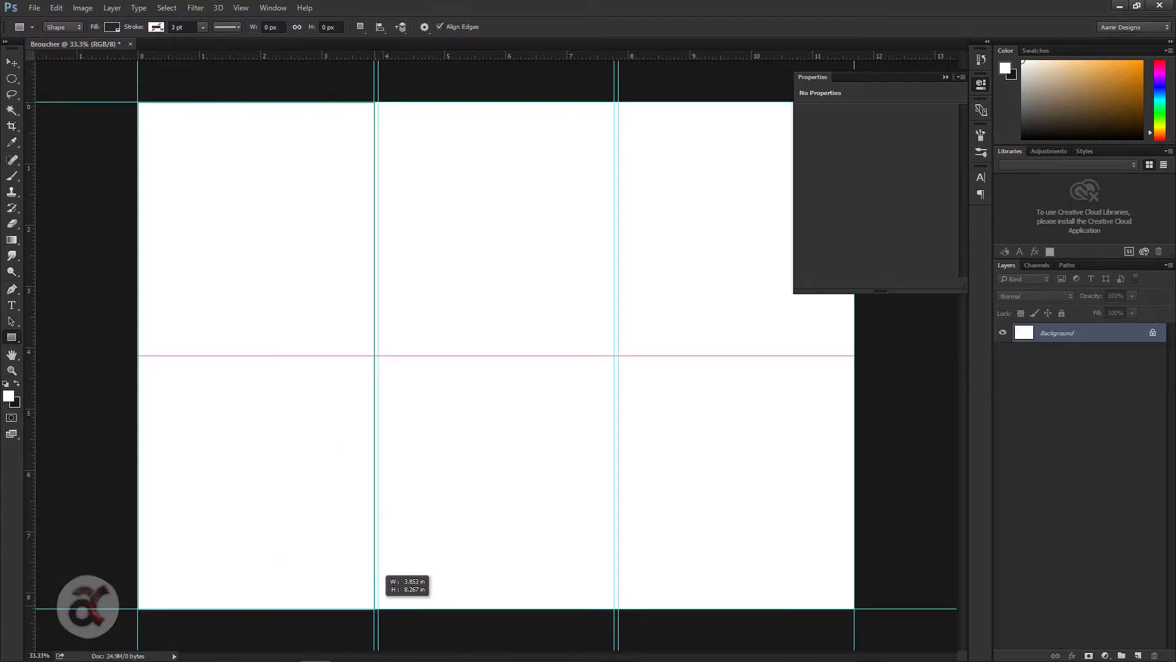
left_click_drag(374, 608, 375, 608)
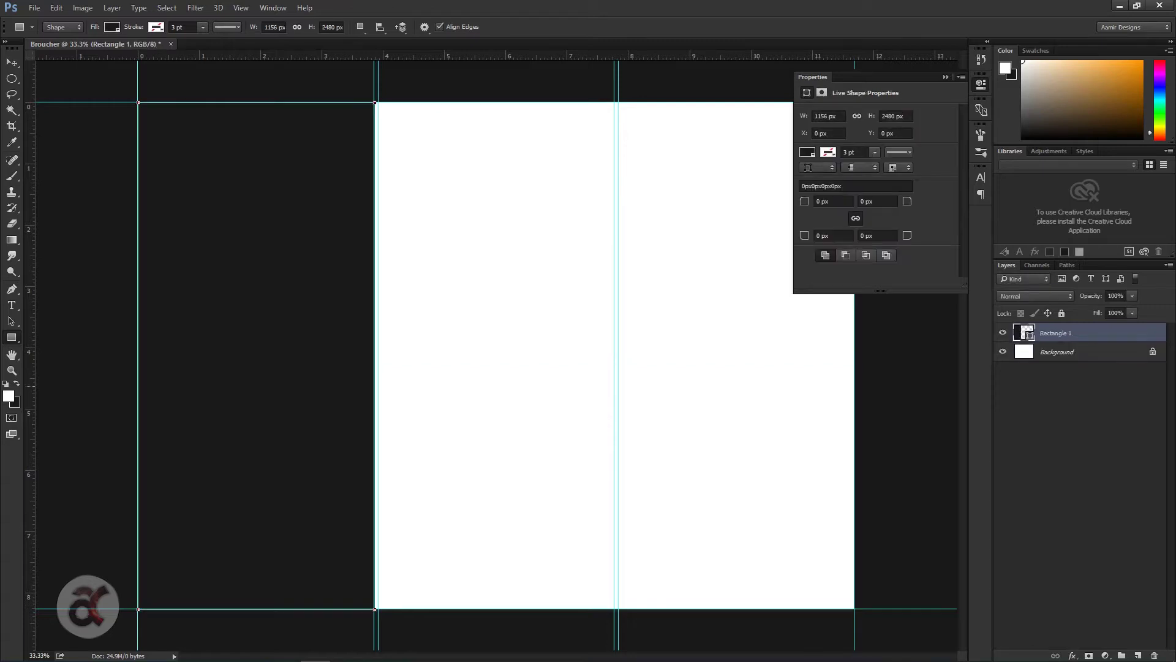
- Duplicate the rectangle onto the middle and right panels, then select all three rectangle layers
key("v")
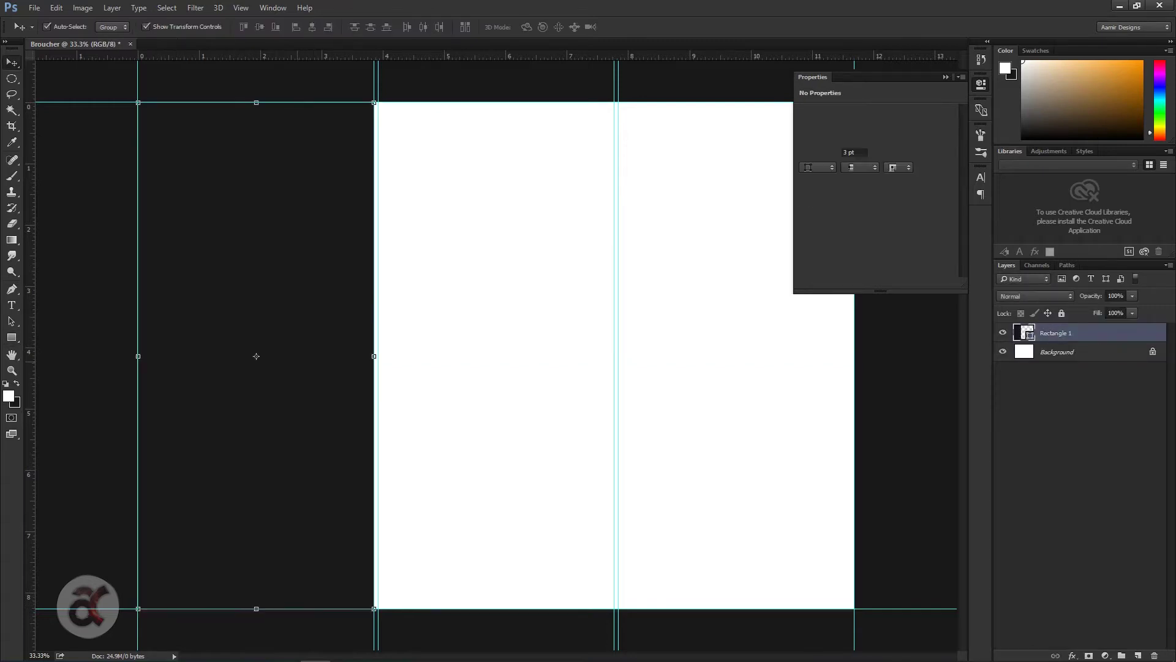
key("ctrl+j")
key("ctrl+j")
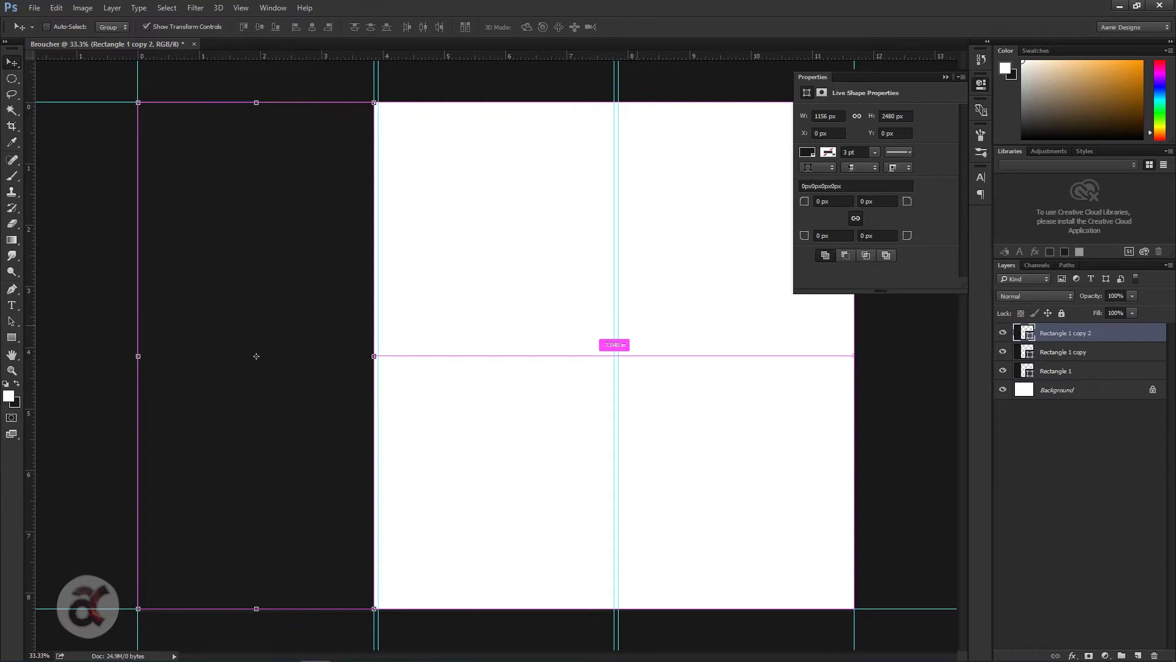
left_click_drag(257, 356, 495, 356)
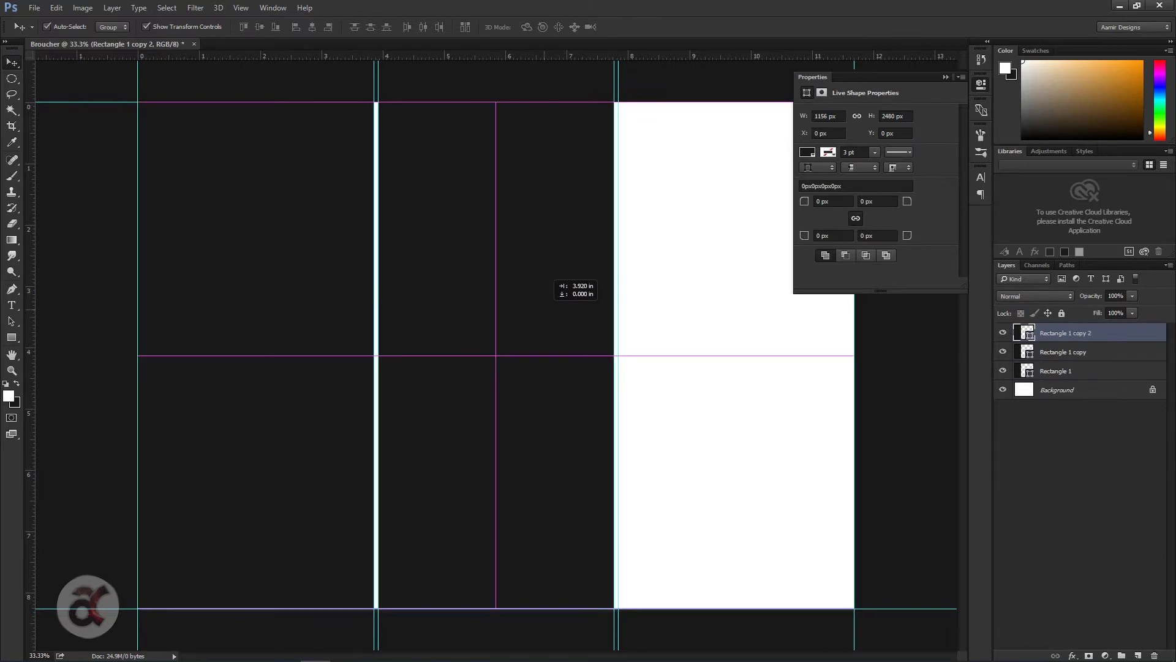
left_click_drag(495, 356, 496, 356)
left_click_drag(264, 219, 748, 220)
left_click(981, 83)
left_click(1056, 371)
left_click(1065, 333, "shift")
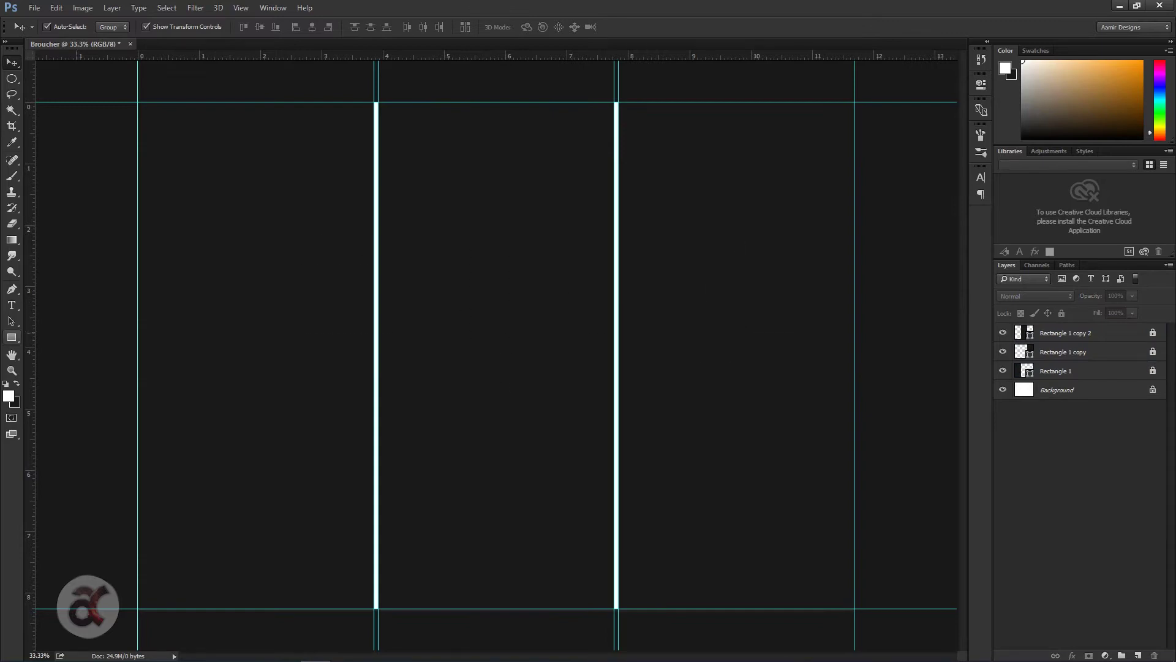
- Place Logo PNG as a linked layer, scaled down near the top of the left panel
left_click(34, 8)
left_click(61, 245)
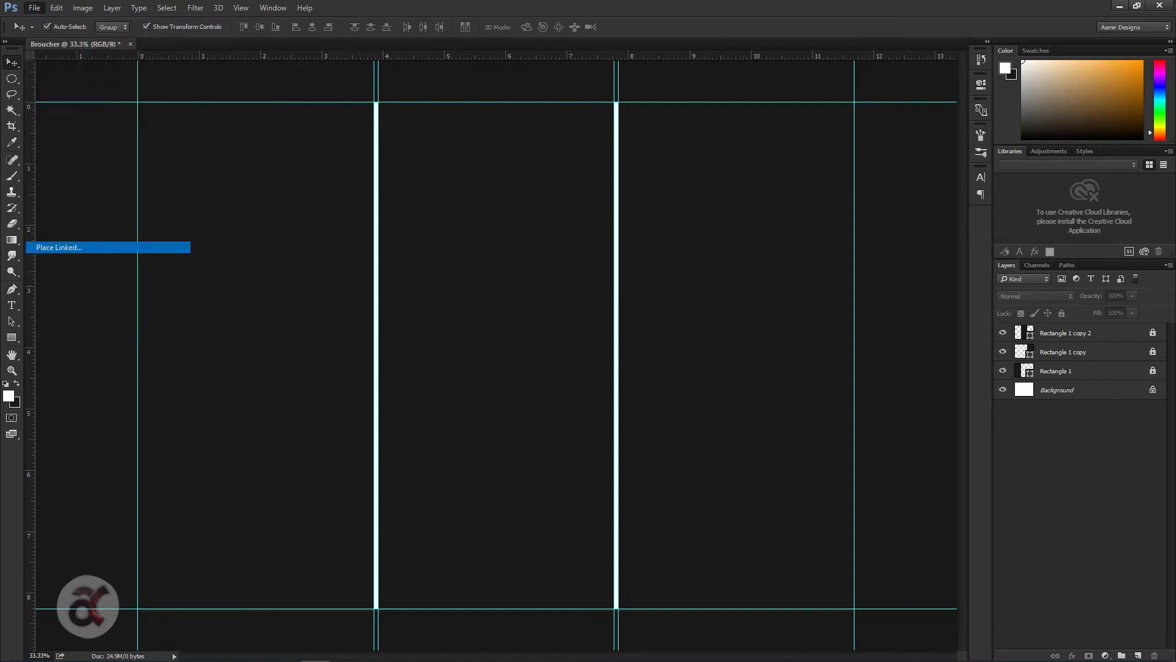
left_click_drag(579, 324, 973, 562)
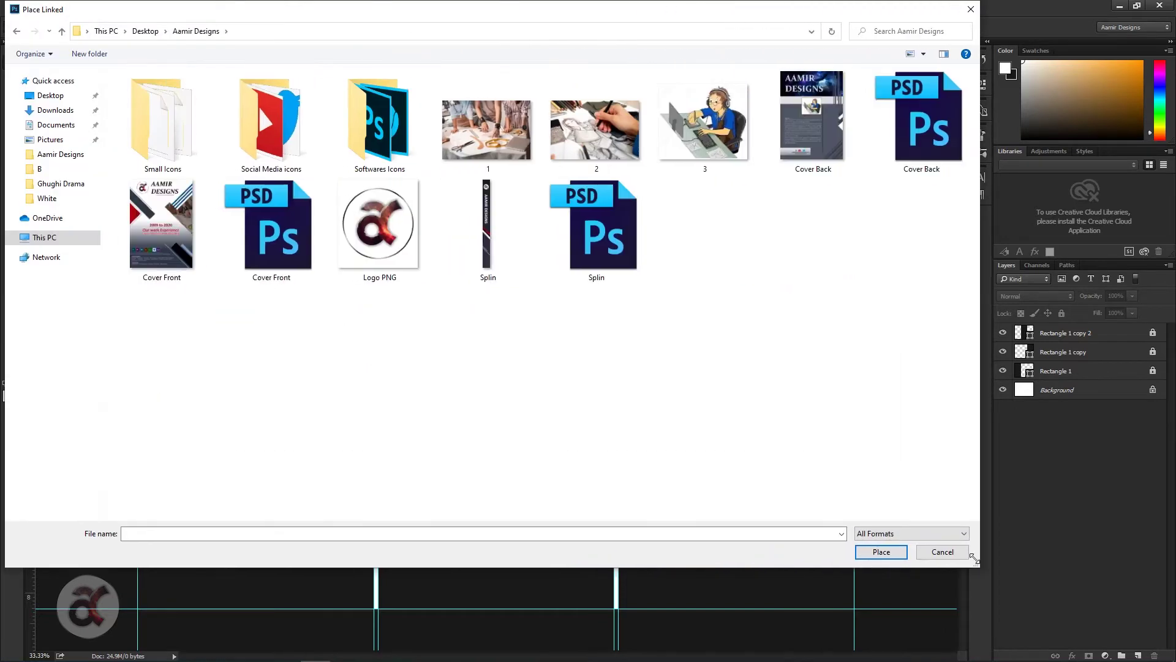
left_click(380, 227)
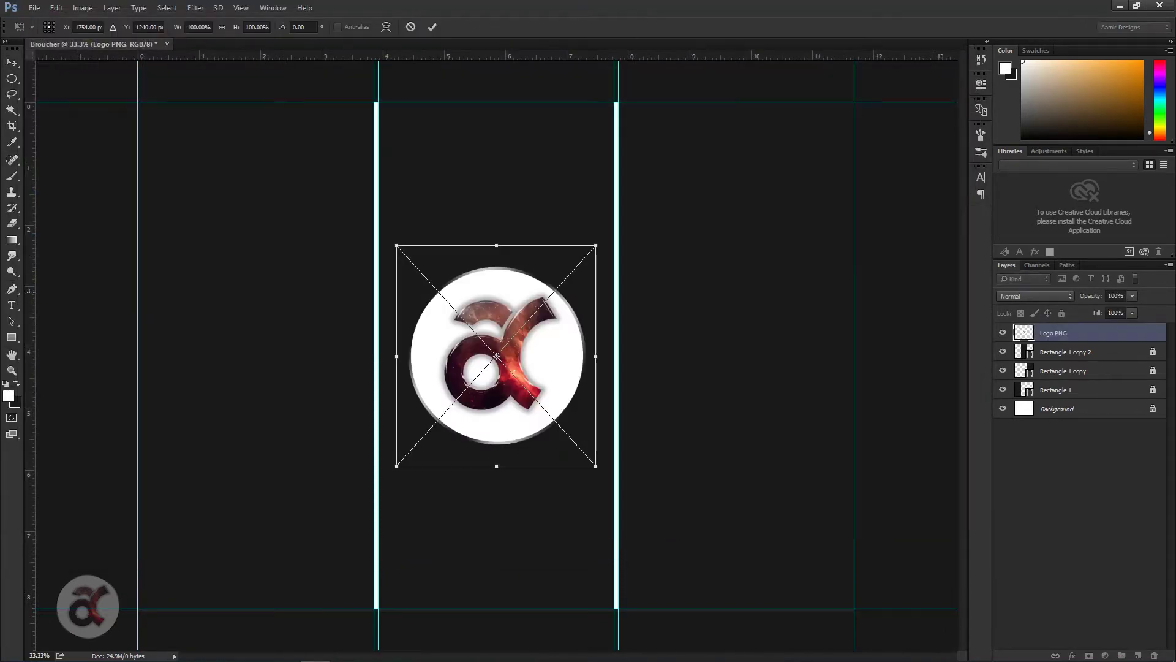
mouse_move(595, 246)
left_mouse_down()
mouse_move(543, 310)
mouse_move(301, 159)
left_mouse_up()
key("Return")
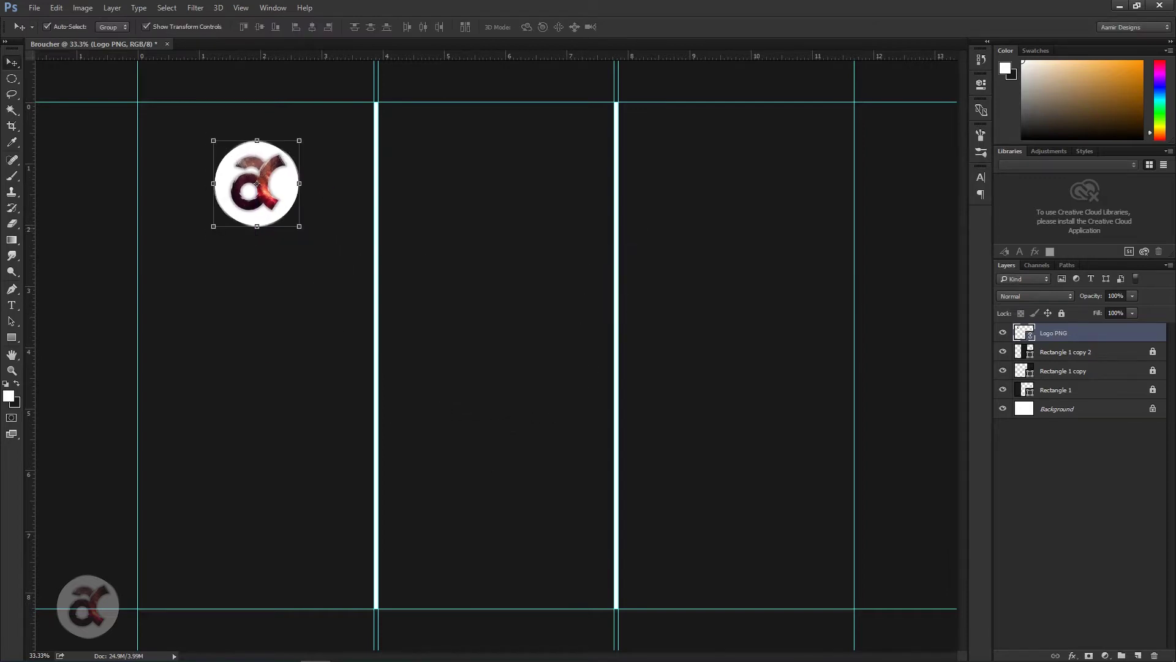
- Add the AAMIR DESIGNS heading below the logo in Constantia Bold
key("t")
left_click(195, 285)
type("AAMIR DESIGNS")
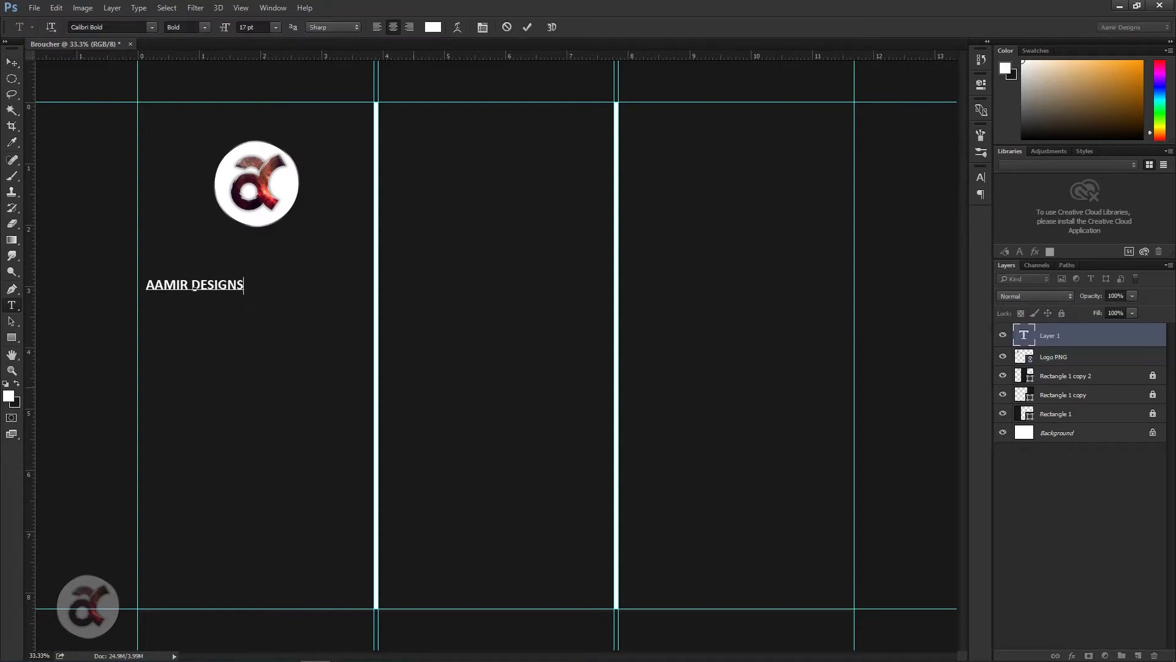
key("ctrl+a")
left_click(108, 27)
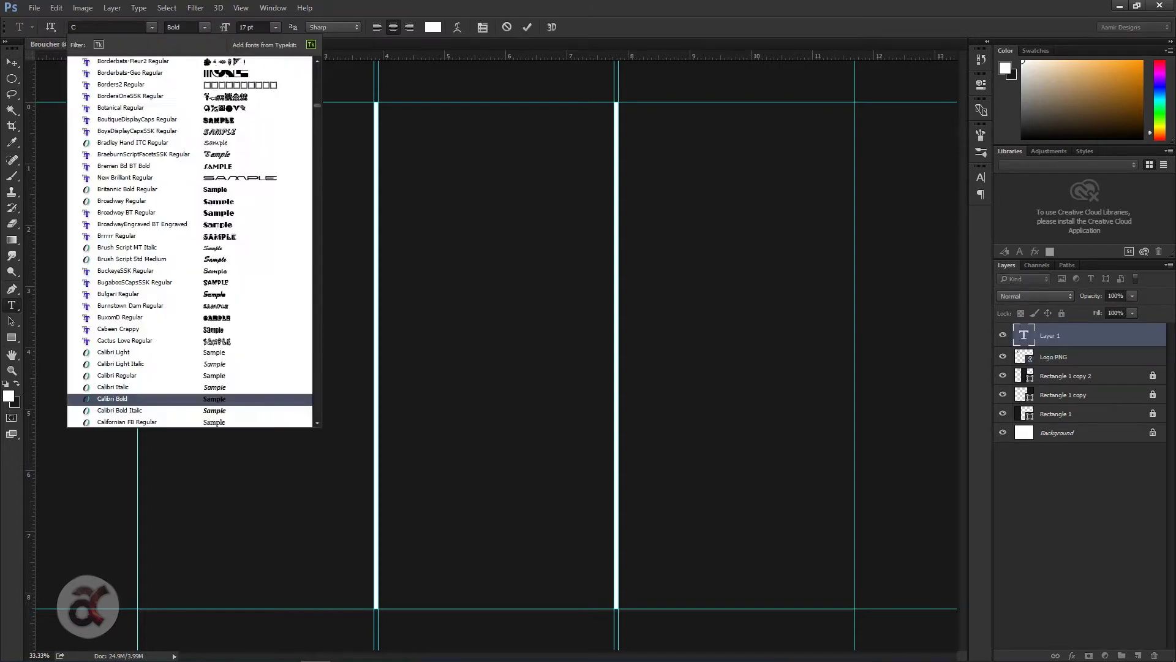
type("Consta")
key("Down")
key("Down")
key("Down")
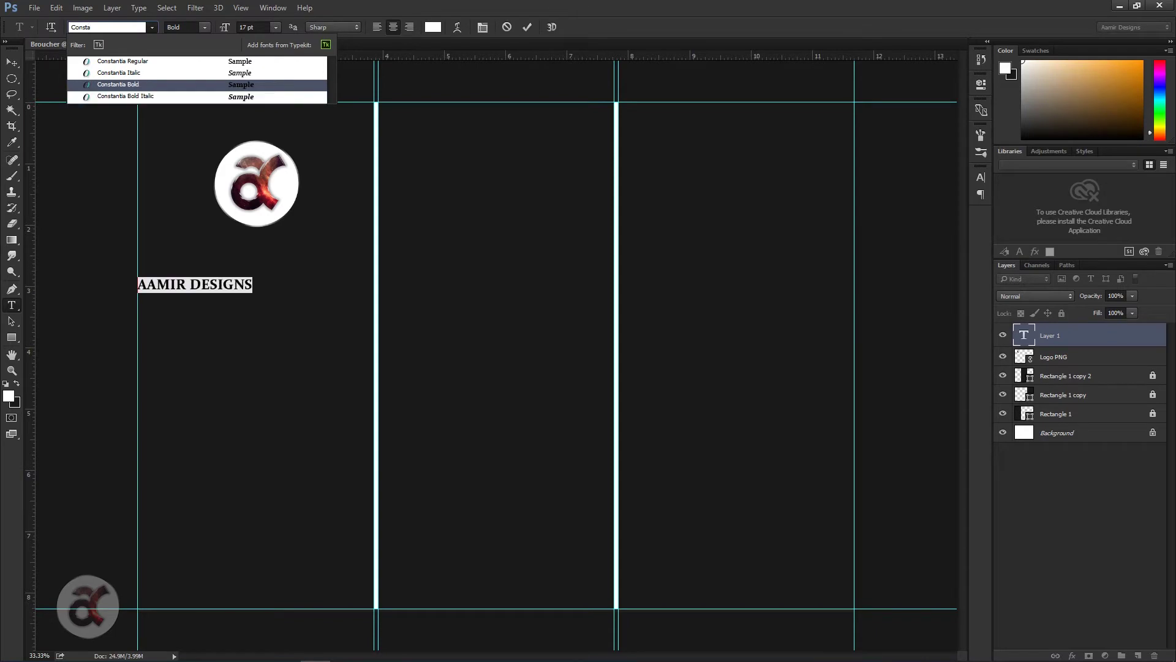
key("Return")
key("ctrl+Return")
- Centre the logo and AAMIR DESIGNS heading on each other
key("v")
left_click(1054, 357, "ctrl")
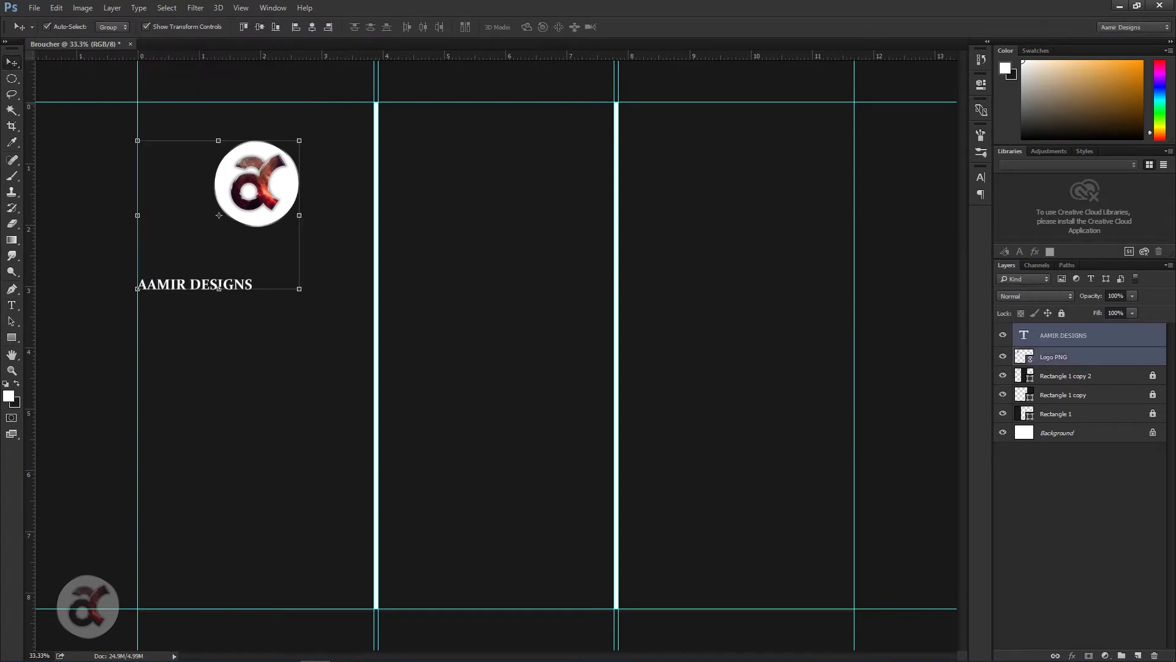
left_click(312, 27)
left_click(1057, 432, "ctrl")
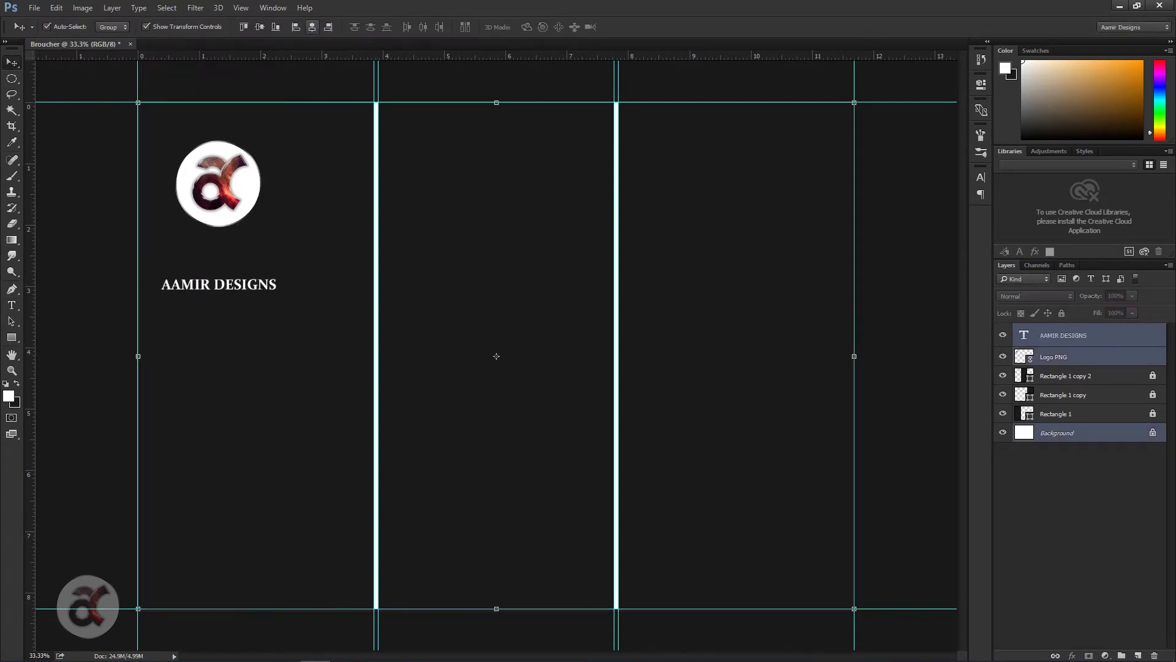
left_click(1078, 490)
- Centre logo and heading within the first panel and lock the panel rectangle
left_click(1054, 356)
left_click(1063, 335)
left_click(1054, 356, "ctrl")
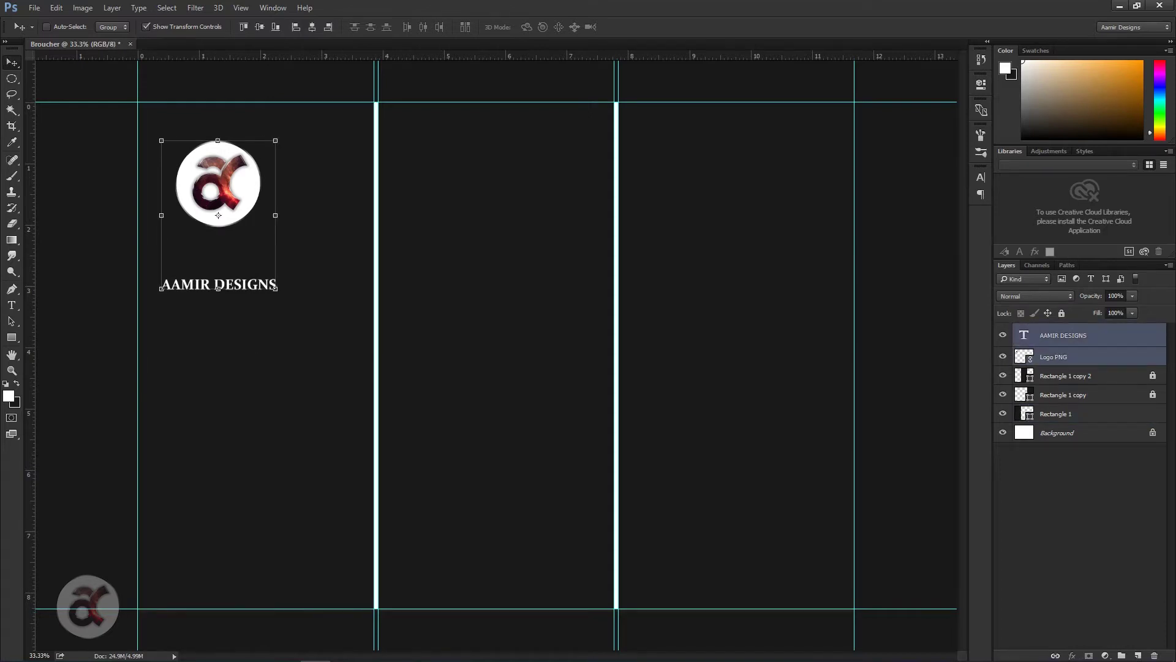
left_click(1055, 413, "ctrl")
left_click(312, 26)
left_click(1056, 414)
left_click(1062, 313)
- Move the AAMIR DESIGNS heading closer to the logo and enlarge it
left_click(1054, 356)
left_click_drag(270, 284, 270, 254)
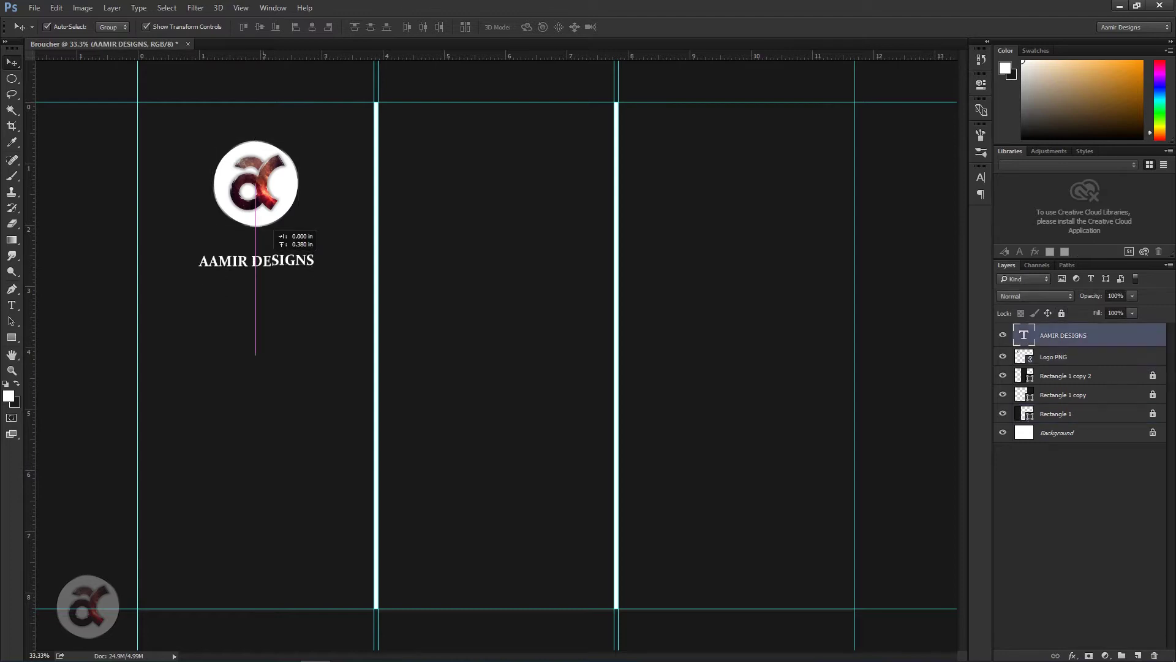
left_click_drag(316, 253, 349, 253)
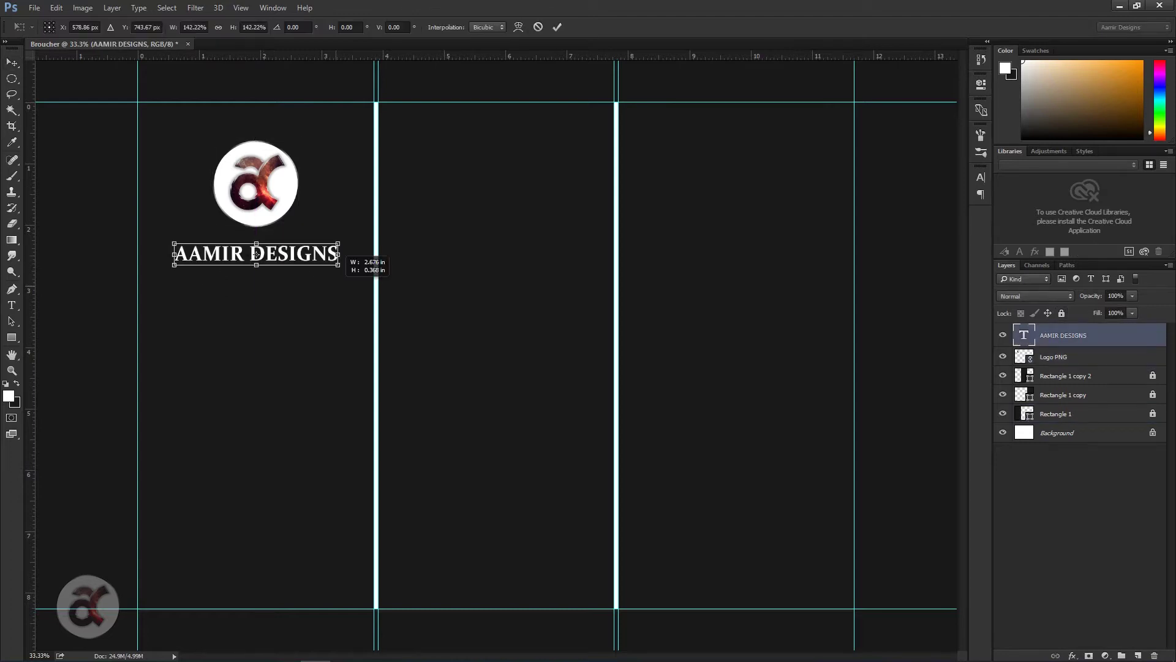
- Duplicate the heading below and retype it as Creative Designs in a sans font
right_click(1055, 335)
left_click(256, 253)
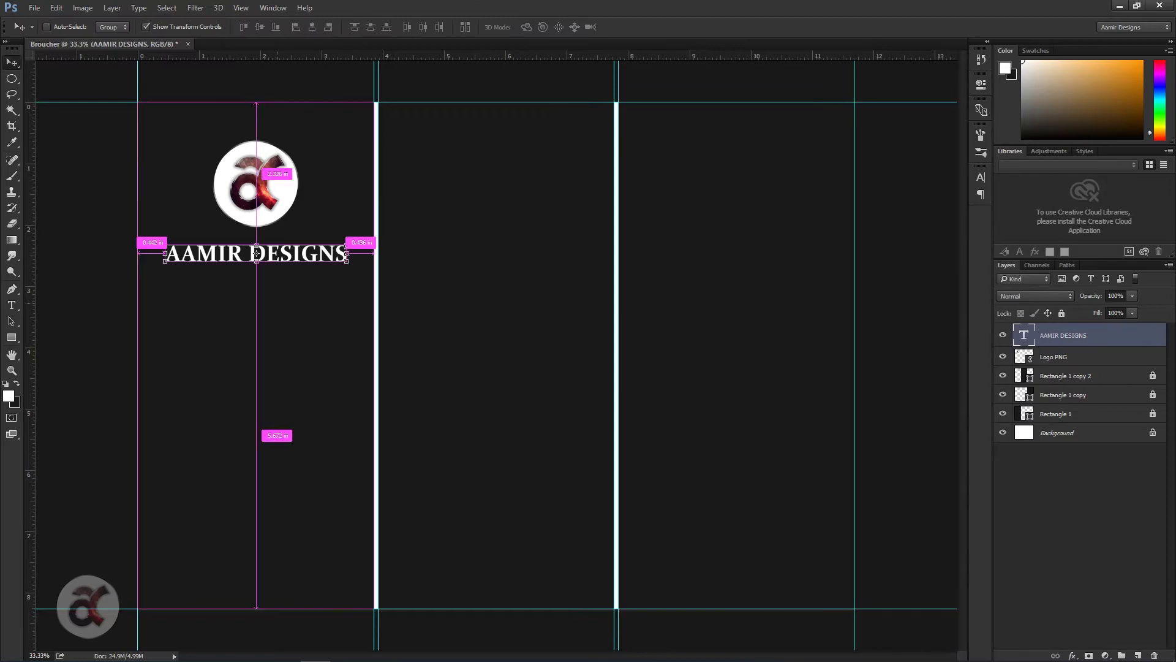
left_click_drag(256, 253, 256, 287)
left_click(256, 288)
key("ctrl+a")
type("Creative Designs")
key("ctrl+a")
left_click(187, 27)
left_click(184, 74)
- Nudge Creative Designs up under the heading and start a text area below it
left_click(12, 62)
left_click_drag(257, 284, 256, 280)
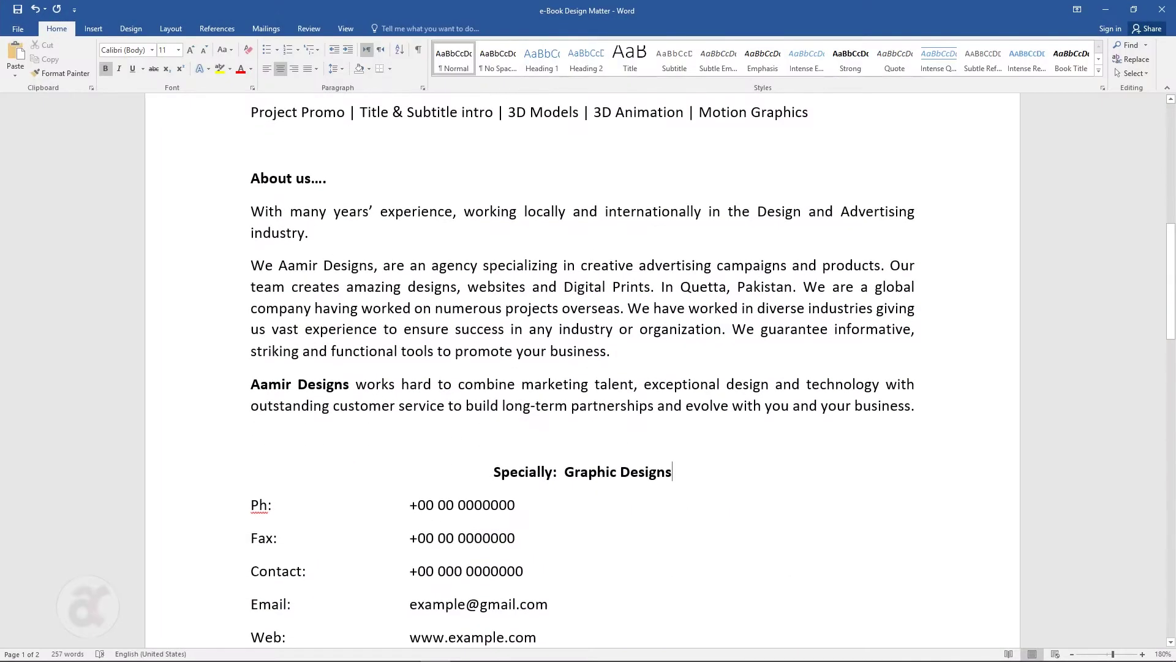
scroll(582, 368, "down", 3)
left_click_drag(251, 291, 375, 313)
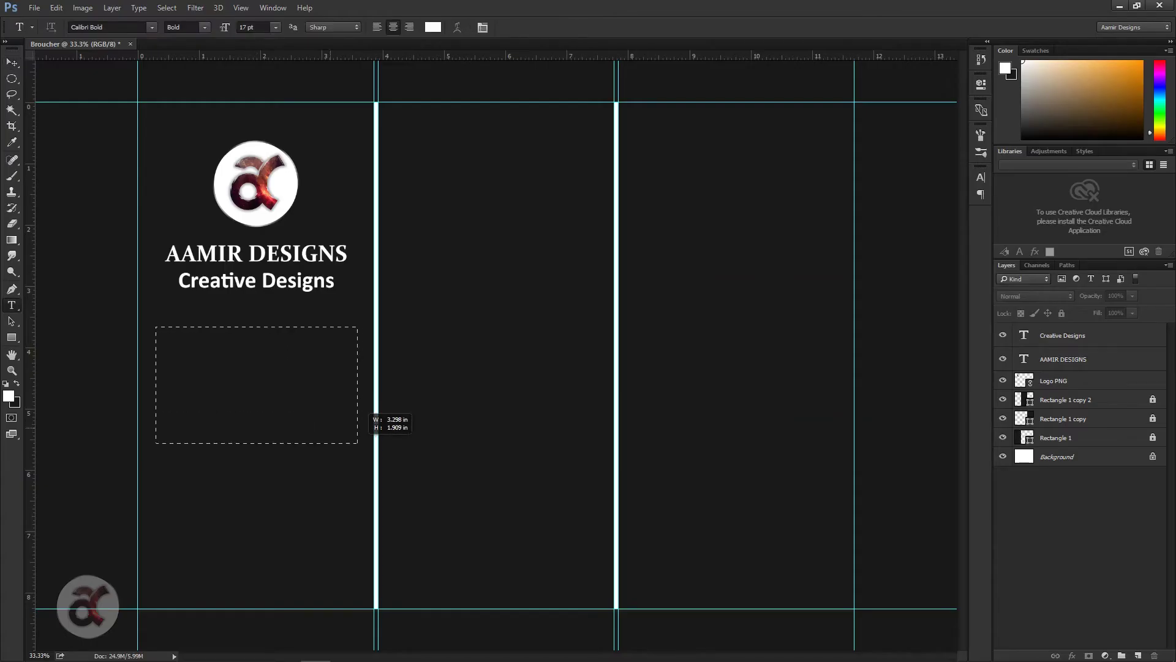
- Paste the software skills list (Photoshop through Cinema 4D) into a narrow box, centred under Creative Designs
left_click_drag(358, 443, 353, 448)
type("Photoshop, Illustrator, CorelDraw, inpage, Ms Office, Maya, After Effect, Premiere,  Autocad,Cinema 4D,")
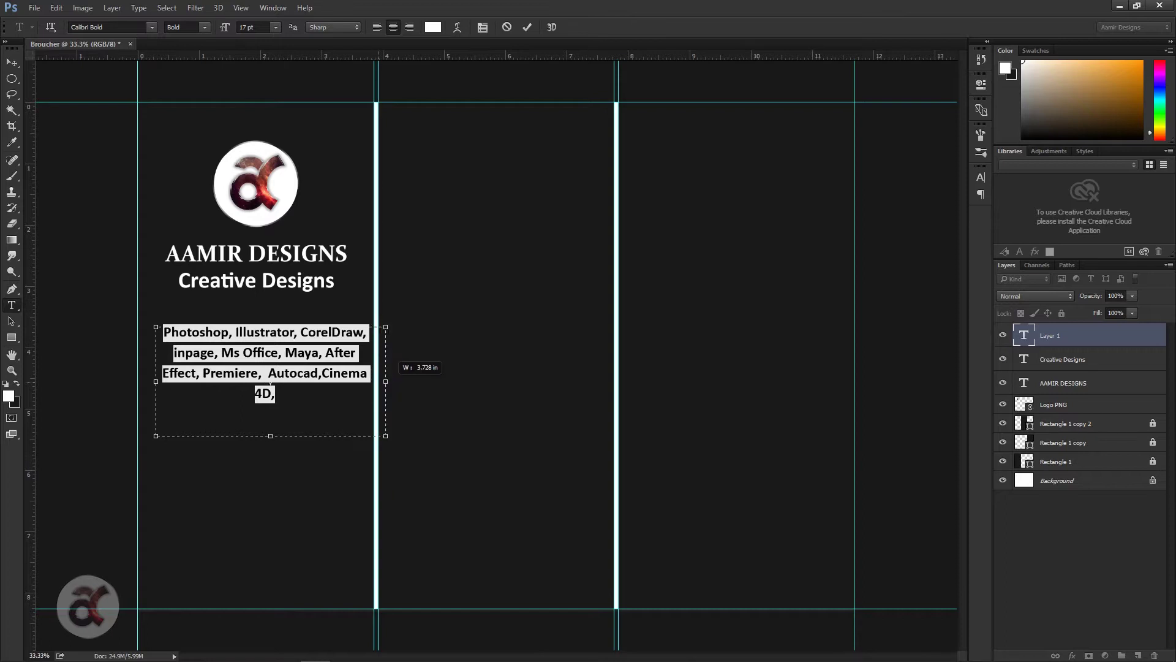
left_click_drag(363, 381, 336, 382)
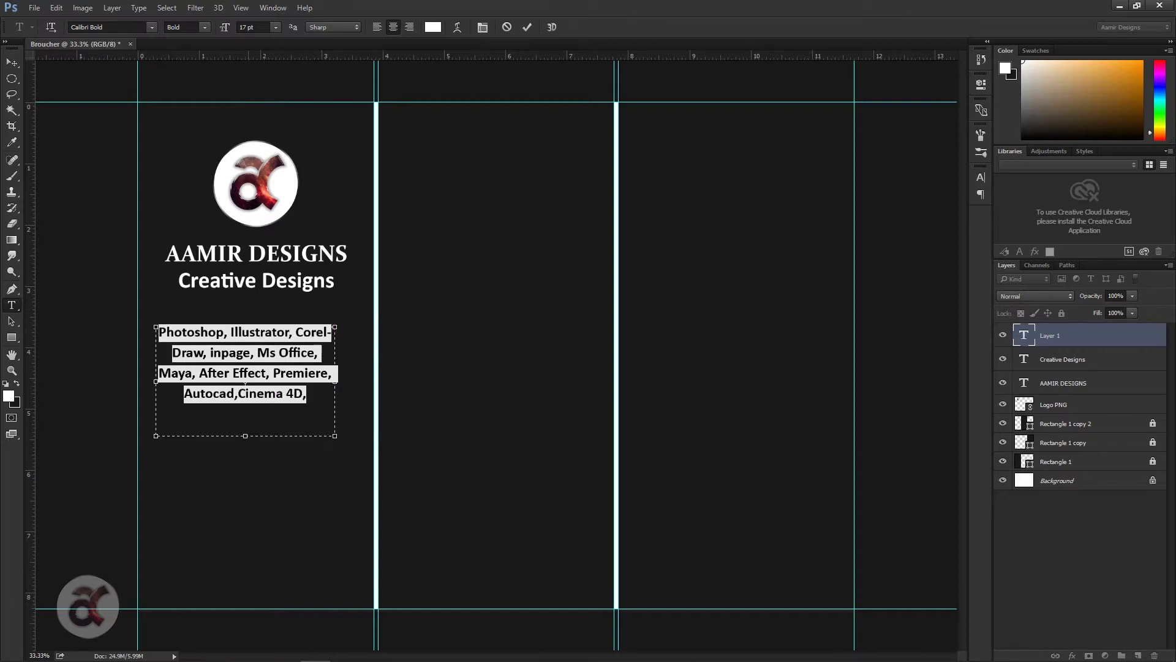
left_click(12, 62)
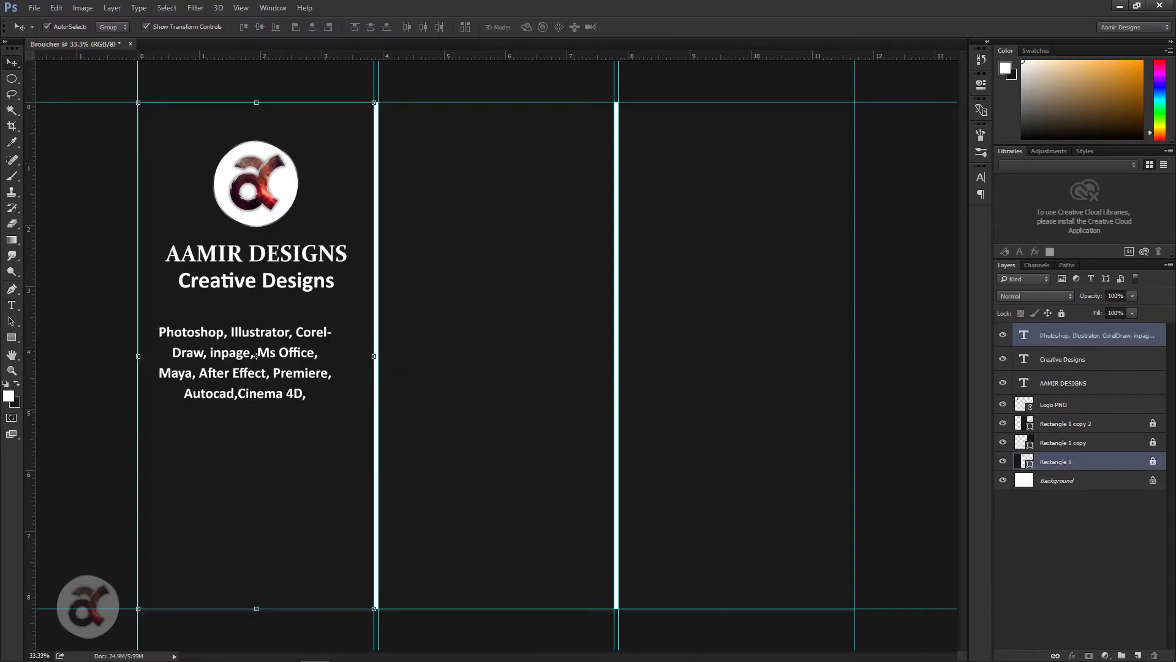
left_click_drag(261, 356, 269, 354)
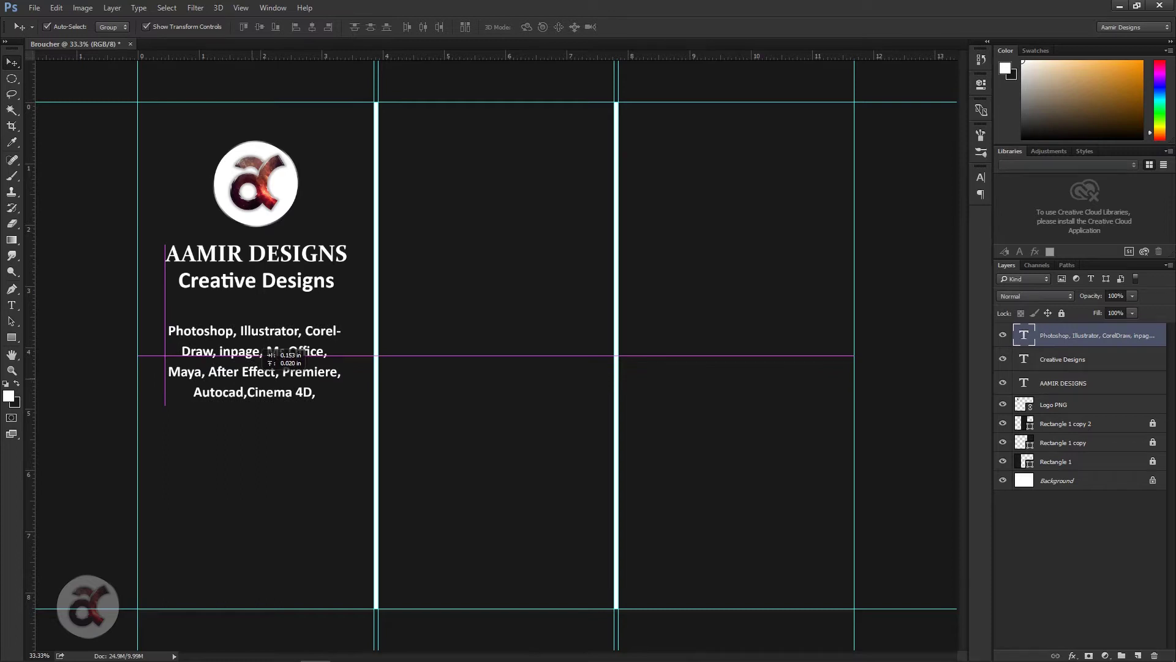
left_click_drag(269, 300, 270, 310)
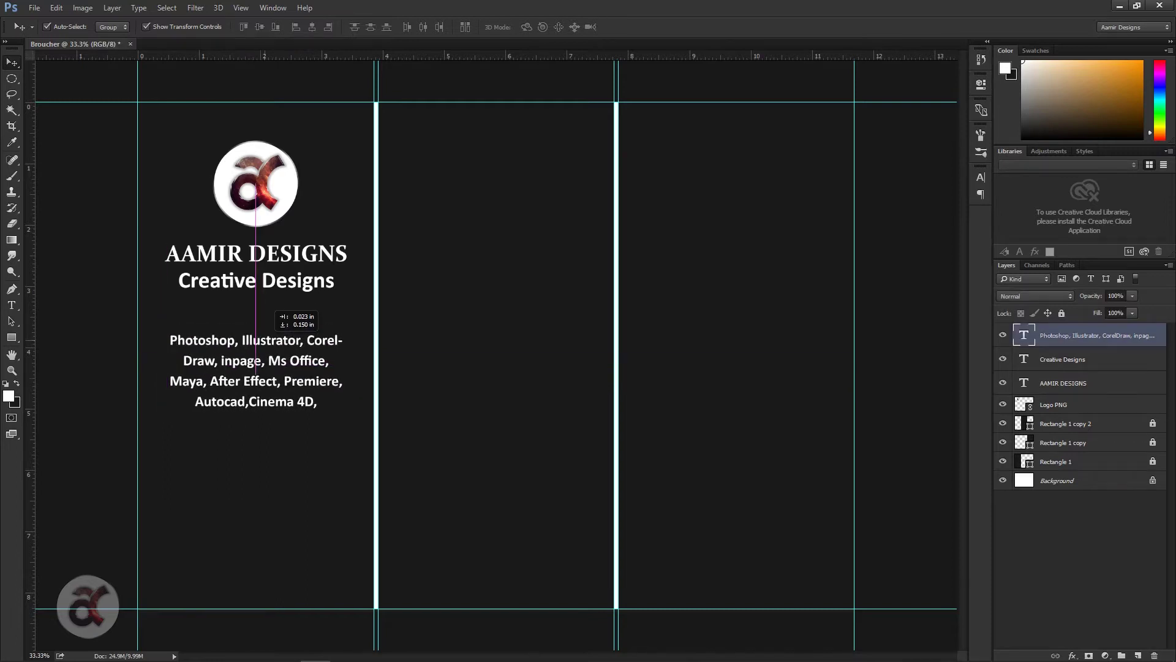
left_click(270, 310)
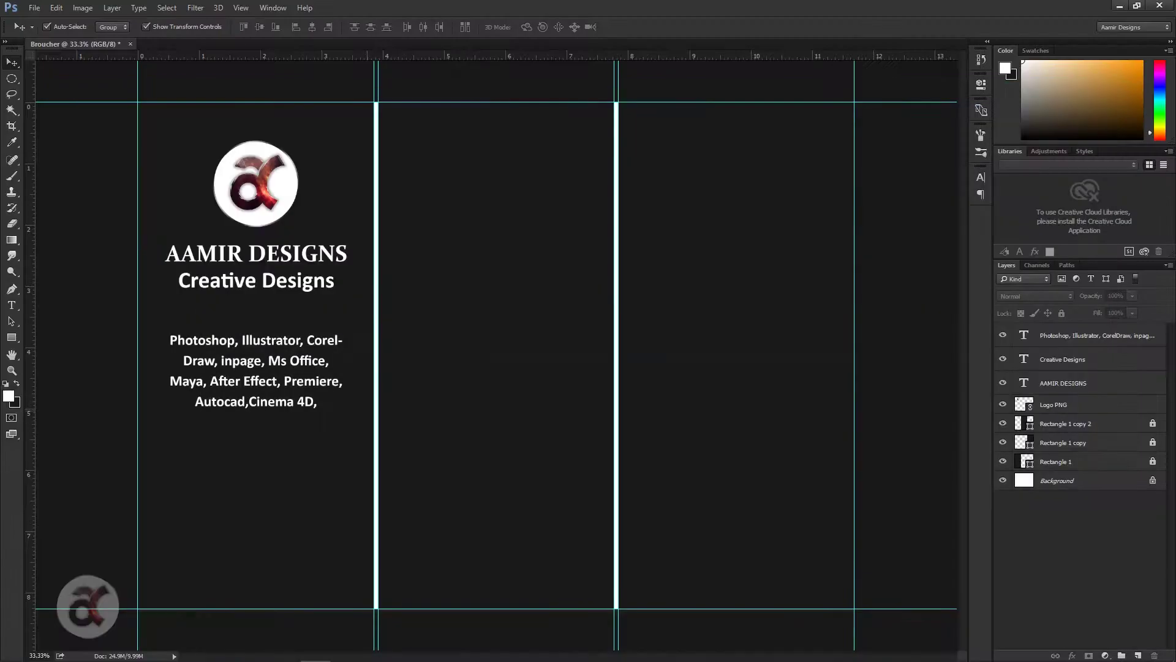
- Paste the Ph, Fax, Contact, Email and Web block, tidy its spacing, and scale it near the panel bottom
key("t")
left_click_drag(155, 456, 358, 590)
key("ctrl+v")
key("ctrl+t")
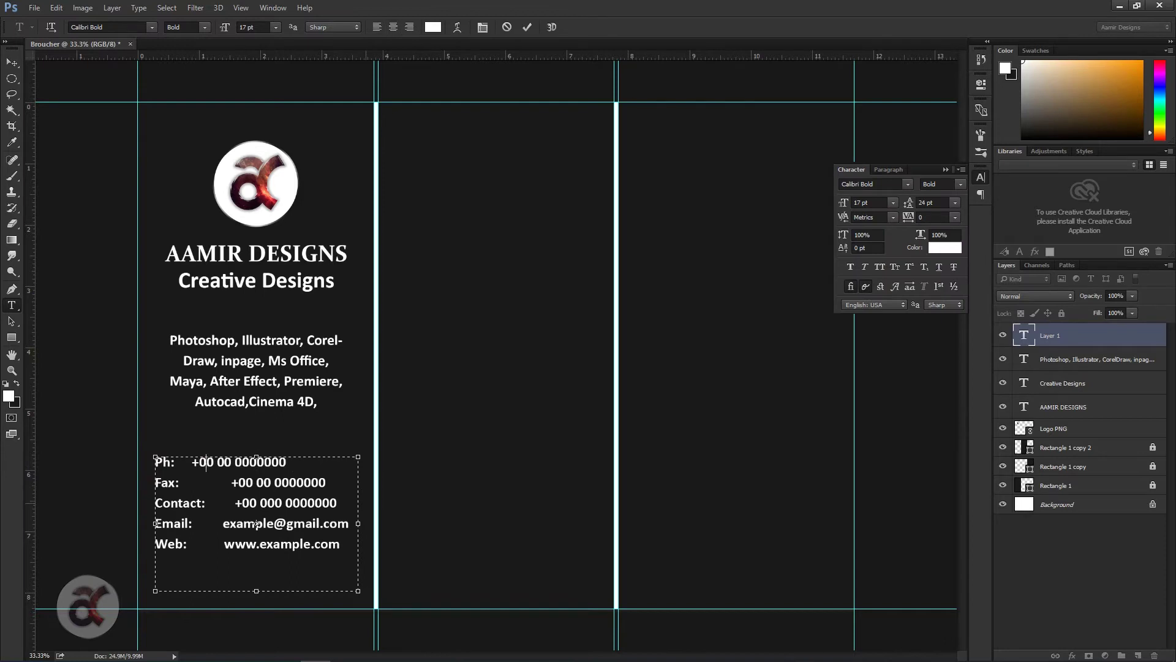
key("BackSpace")
key("BackSpace")
key("ctrl+a")
left_click(192, 483)
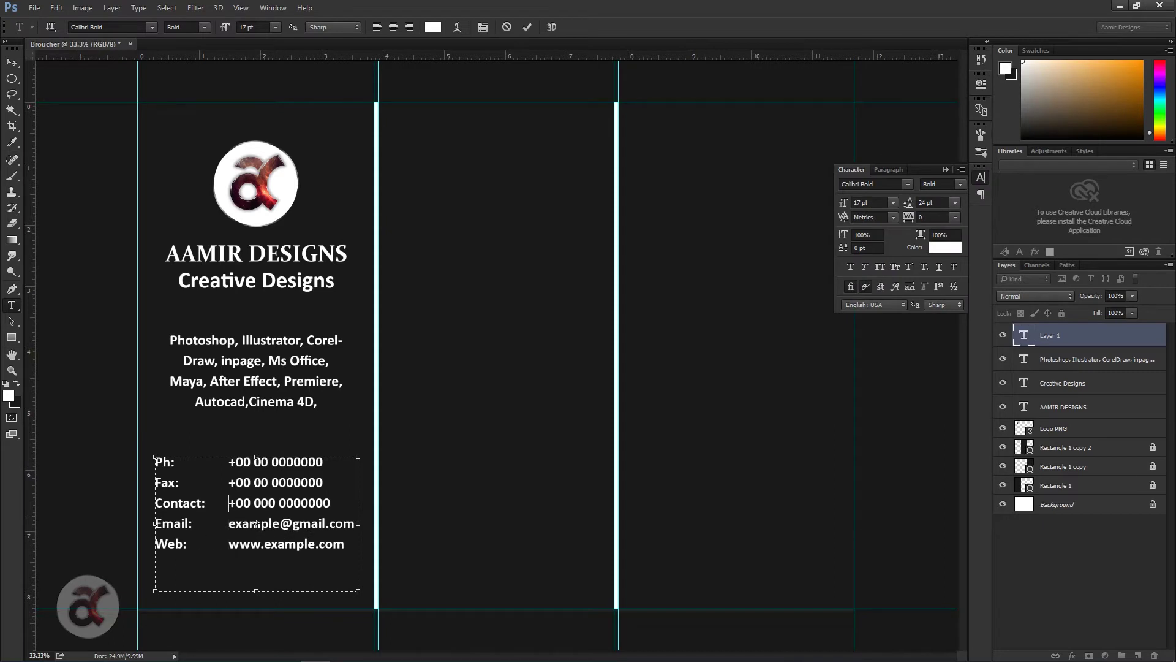
left_click_drag(257, 506, 256, 543)
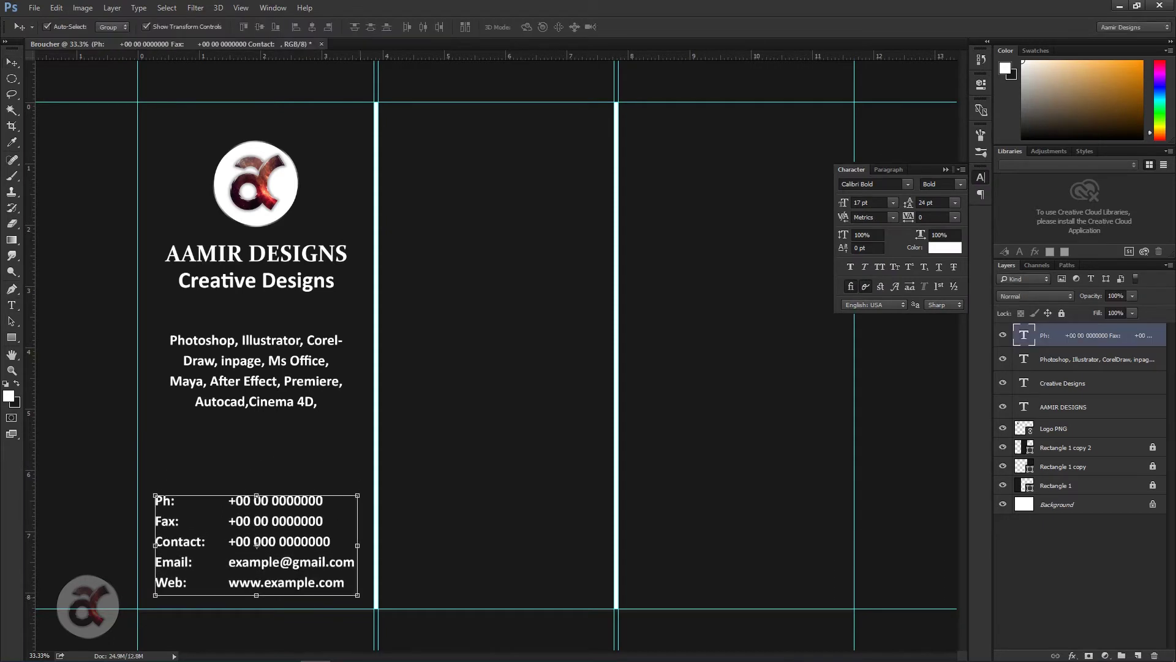
key("Return")
left_click_drag(256, 379, 256, 390)
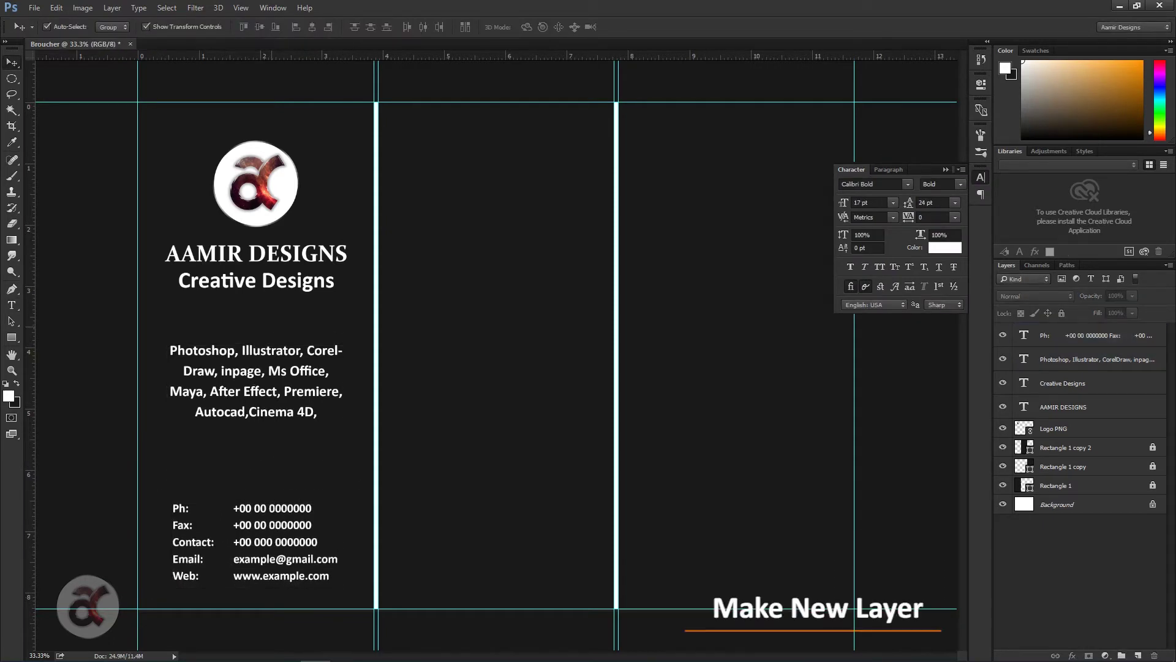
- On a new layer, paint a soft white brush glow and squash it into a thin line
key("ctrl+shift+alt+n")
key("b")
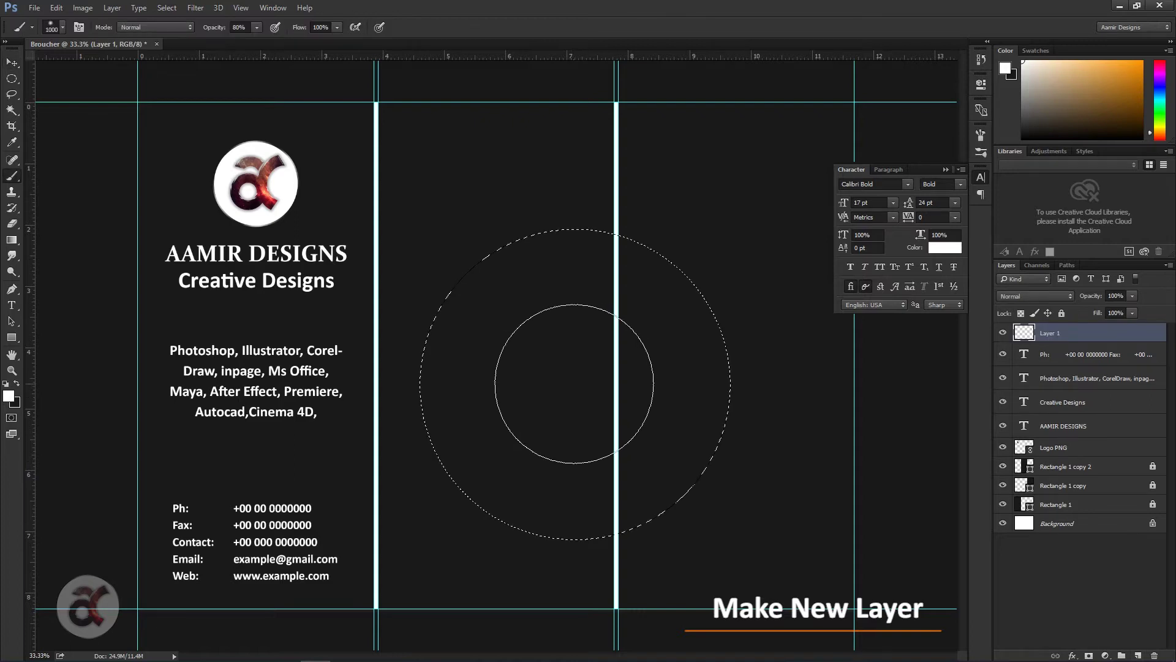
left_click(577, 384)
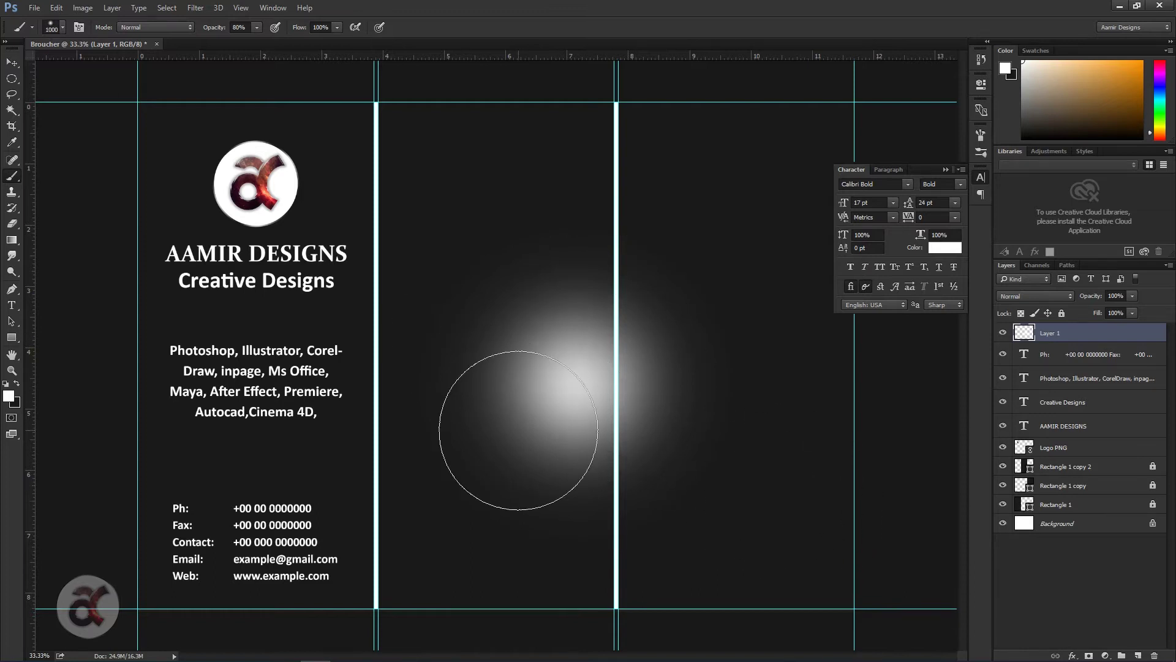
key("v")
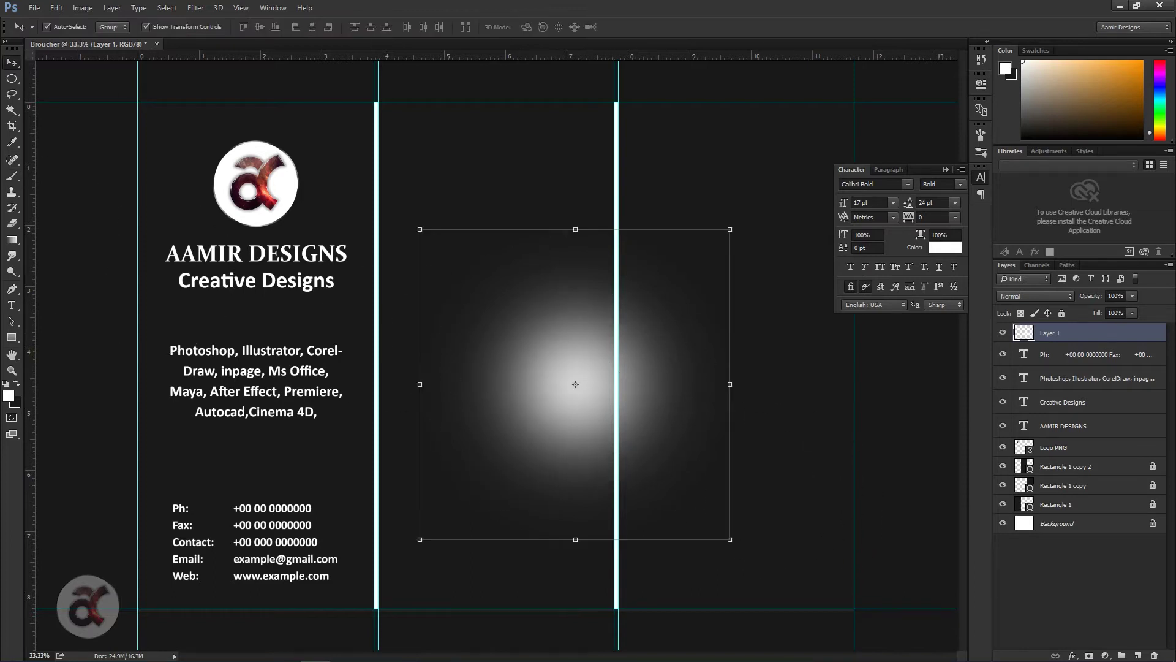
left_click_drag(575, 230, 575, 529)
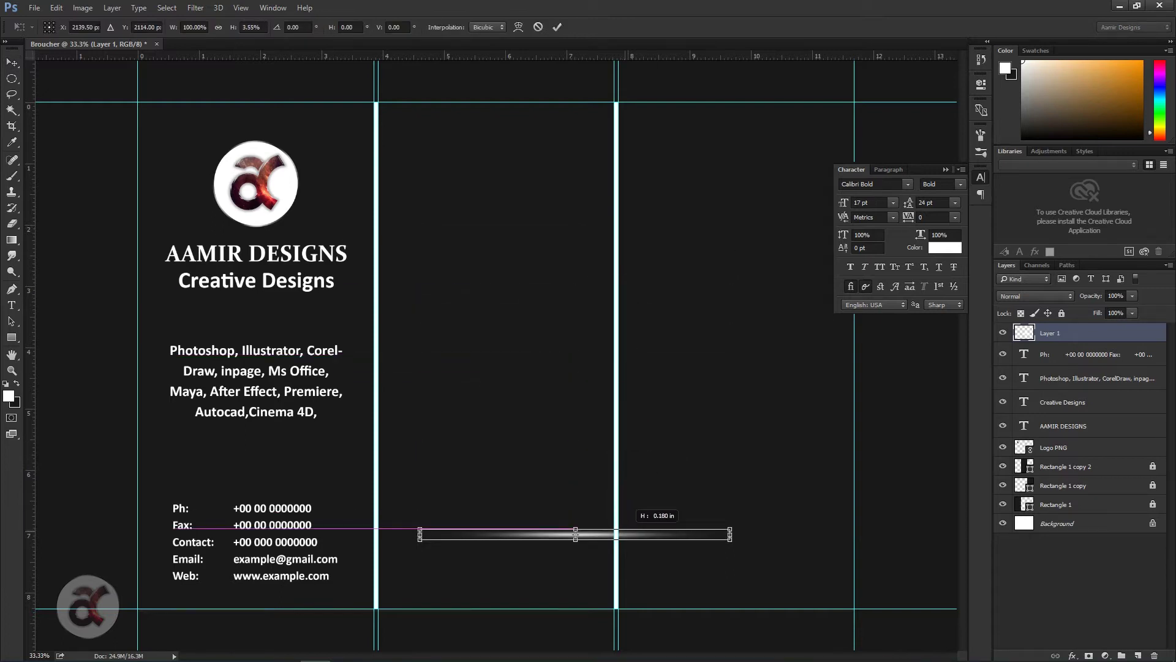
left_click_drag(575, 529, 576, 537)
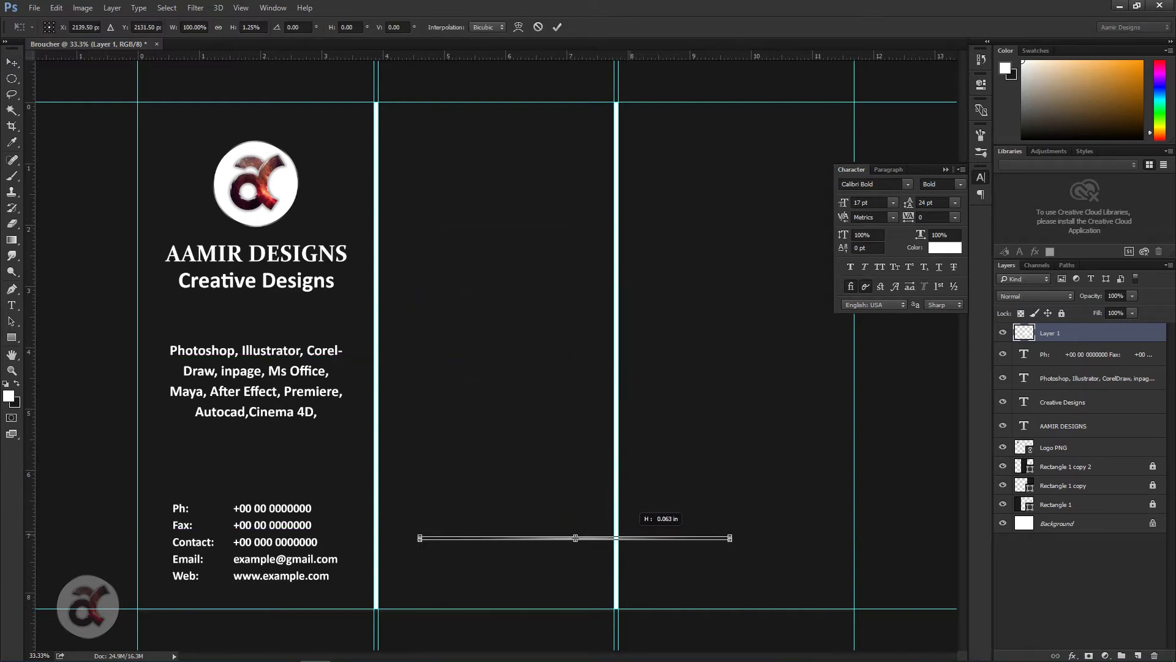
key("Return")
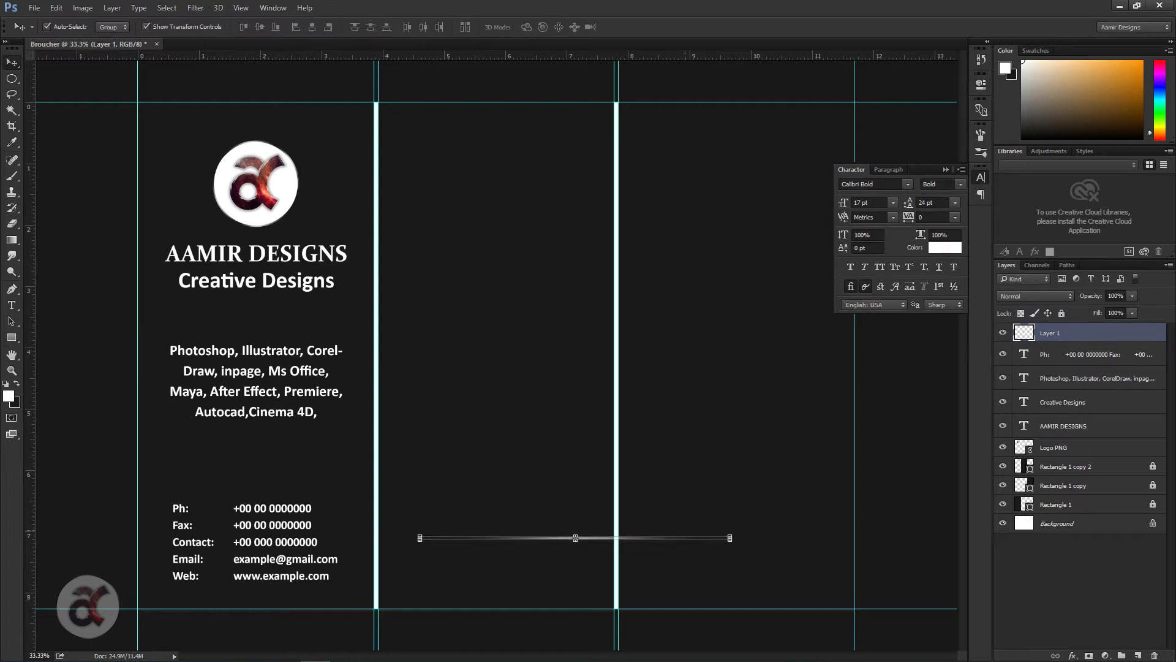
left_click(1078, 588)
- Move the glowing line between Creative Designs and the skills list and shorten it to fit
left_click_drag(575, 538, 509, 503)
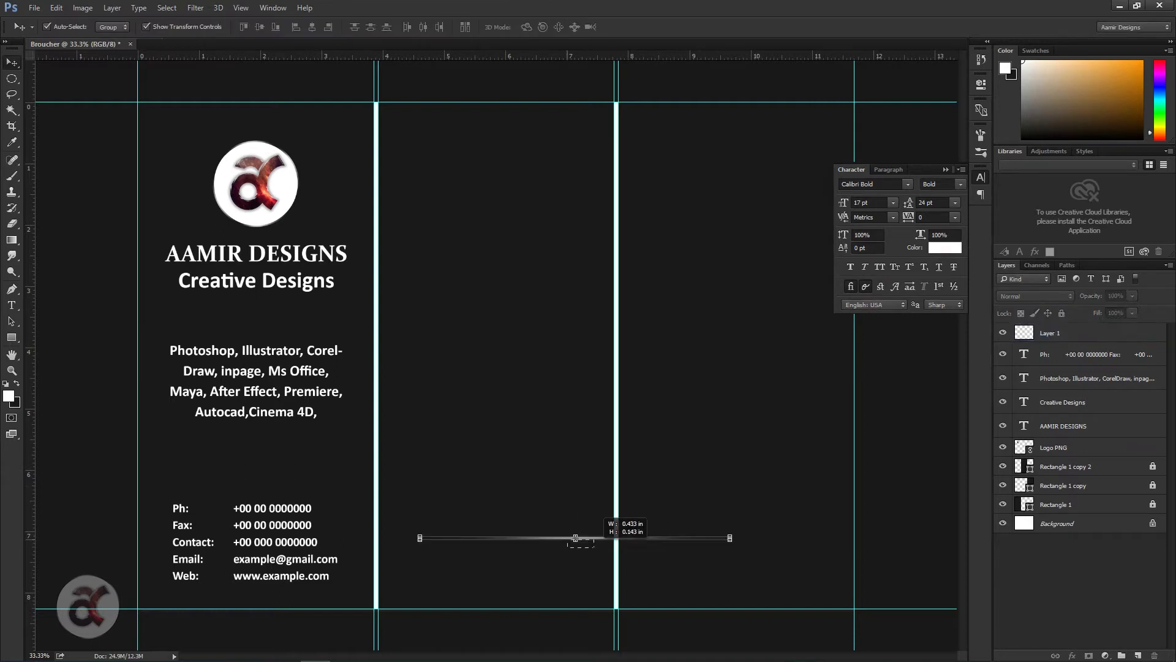
key("shift+Up")
key("shift+Up")
key("shift+Up")
key("shift+Up")
key("shift+Up")
key("shift+Up")
key("shift+Up")
key("shift+Up")
key("shift+Up")
key("shift+Up")
key("shift+Up")
key("shift+Up")
key("shift+Up")
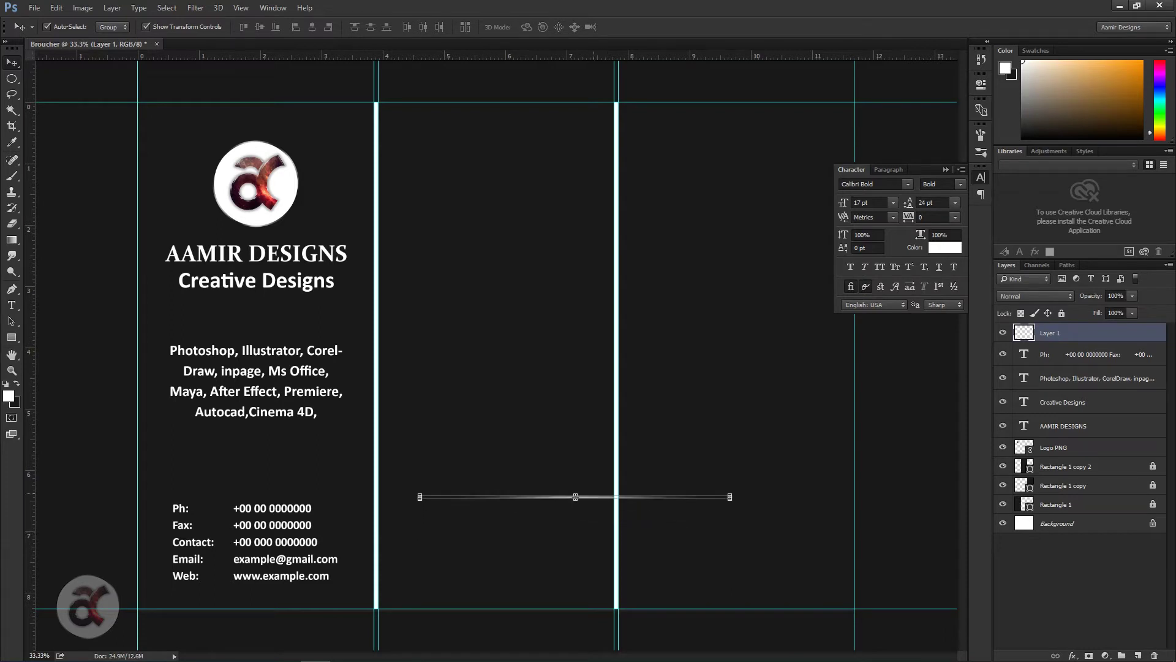
mouse_move(606, 497)
left_mouse_down()
mouse_move(294, 355)
mouse_move(295, 324)
left_mouse_up()
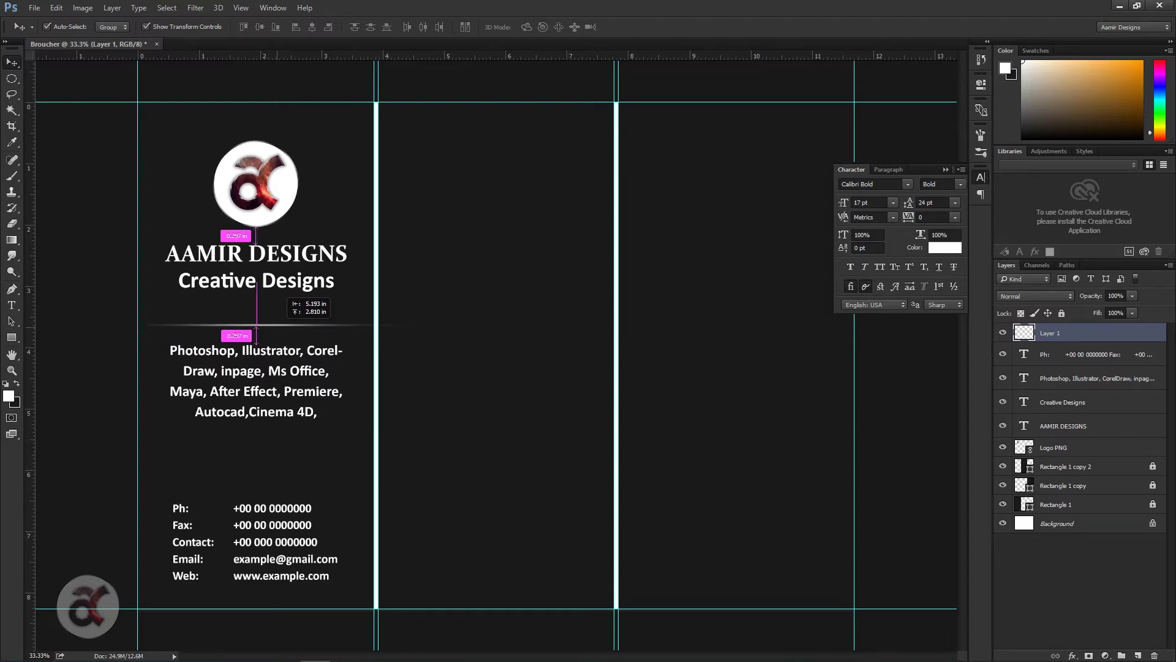
left_click_drag(295, 325, 295, 324)
left_click_drag(411, 324, 362, 324)
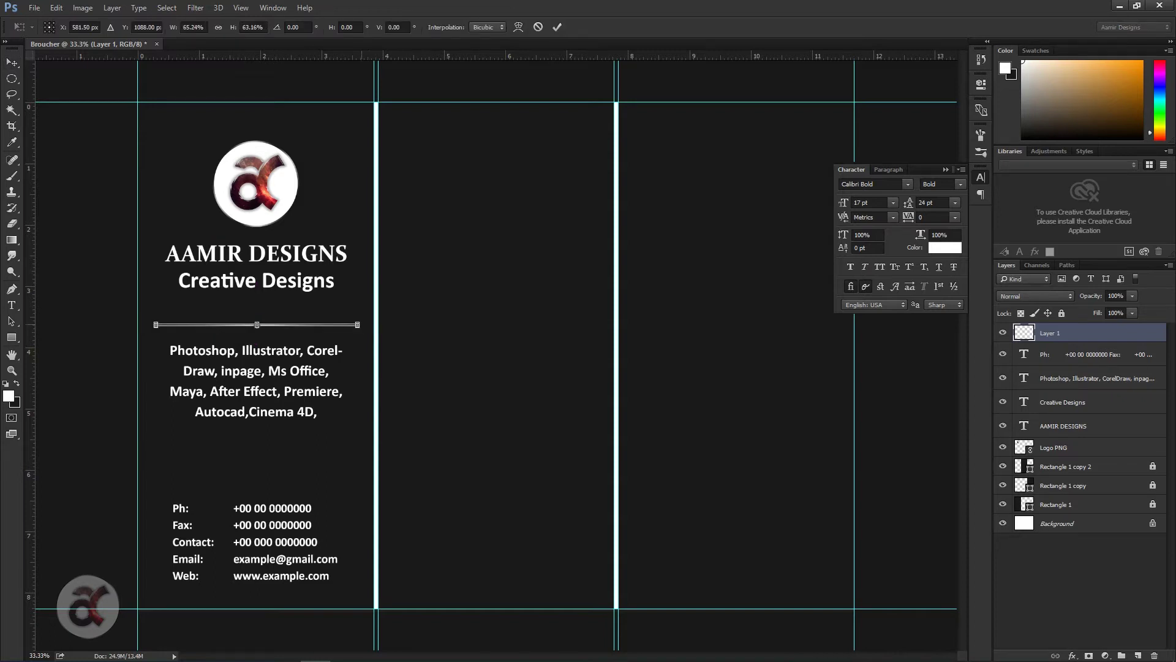
key("Return")
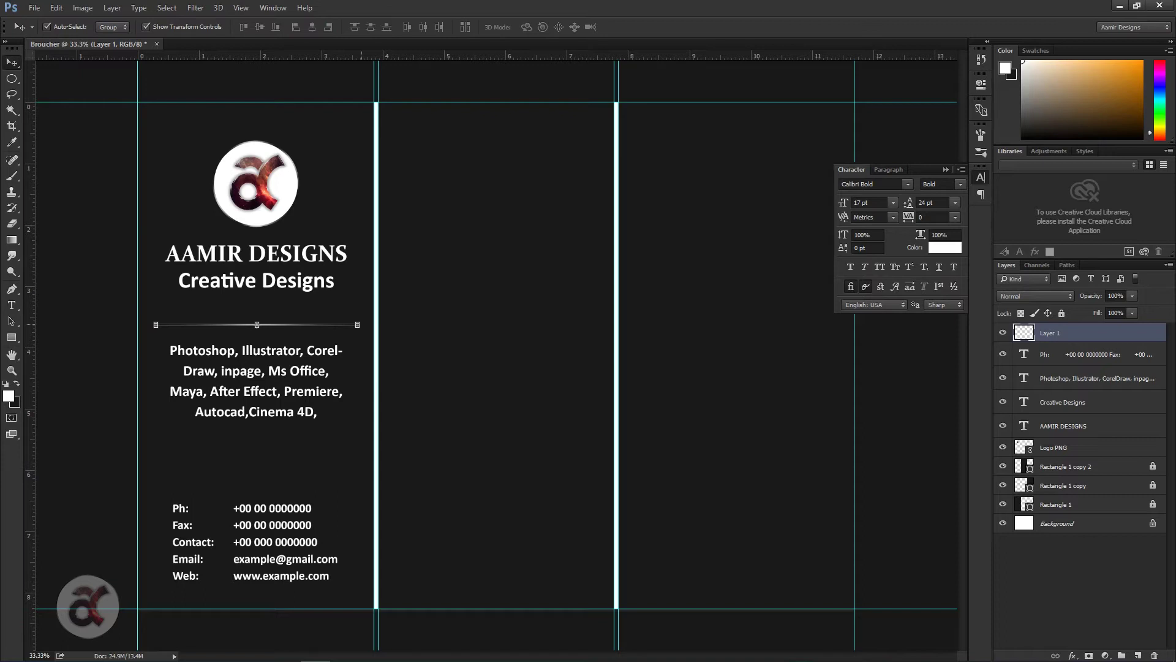
- Copy the line below the skills list and shift the title lines slightly down
left_click_drag(257, 325, 257, 439)
key("ctrl+plus")
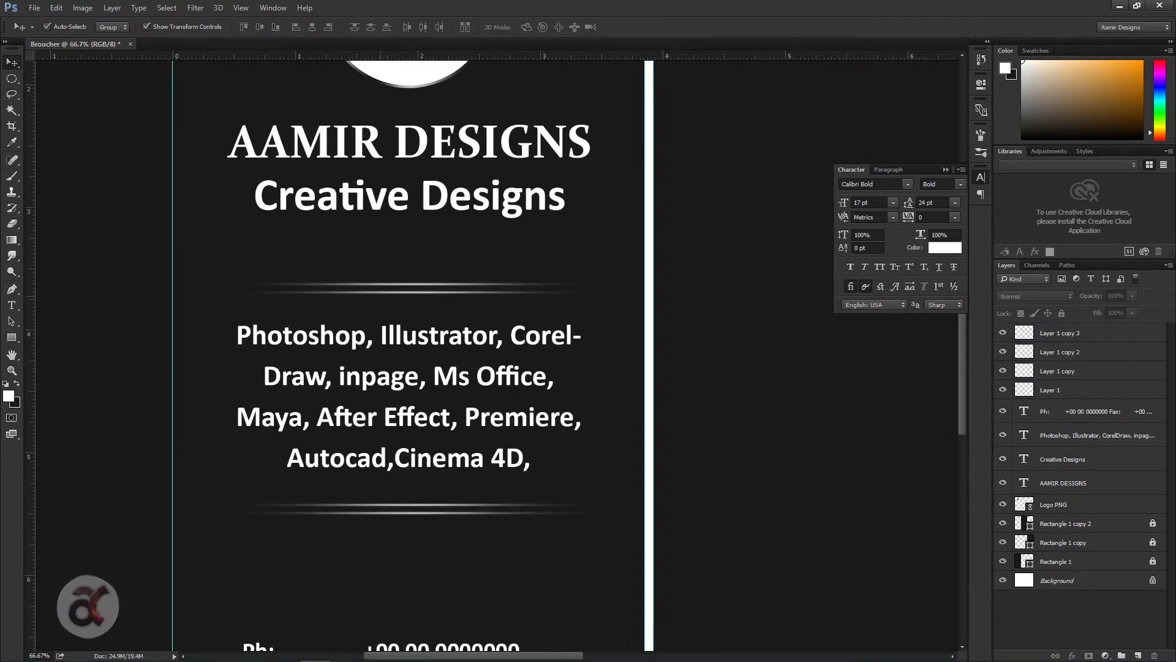
key("ctrl+minus")
key("ctrl+minus")
left_click(256, 253)
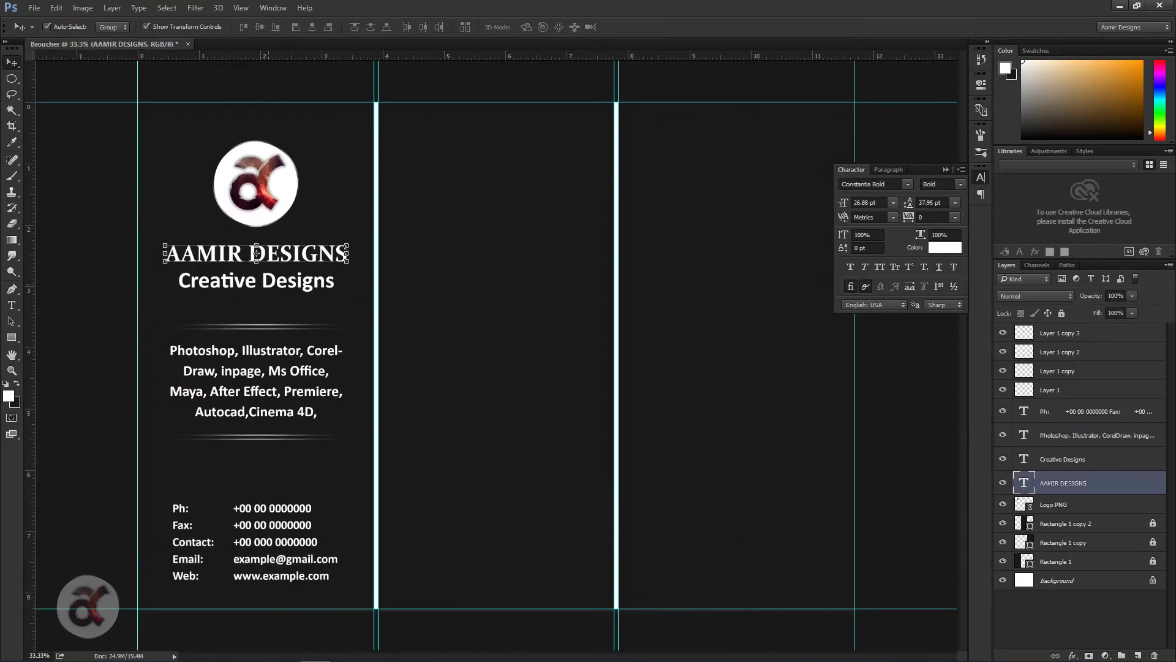
left_click_drag(257, 253, 256, 268)
- On a new layer, paint a large soft white glow inside a circular selection
left_click(1138, 655)
key("m")
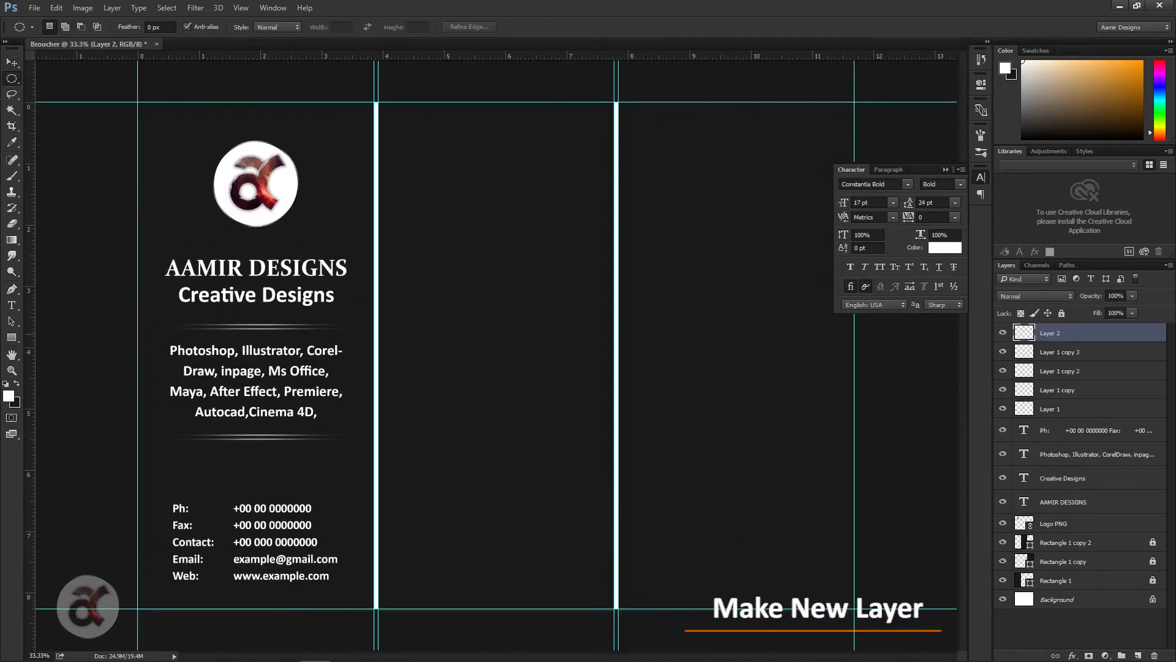
left_click_drag(615, 380, 717, 488)
key("b")
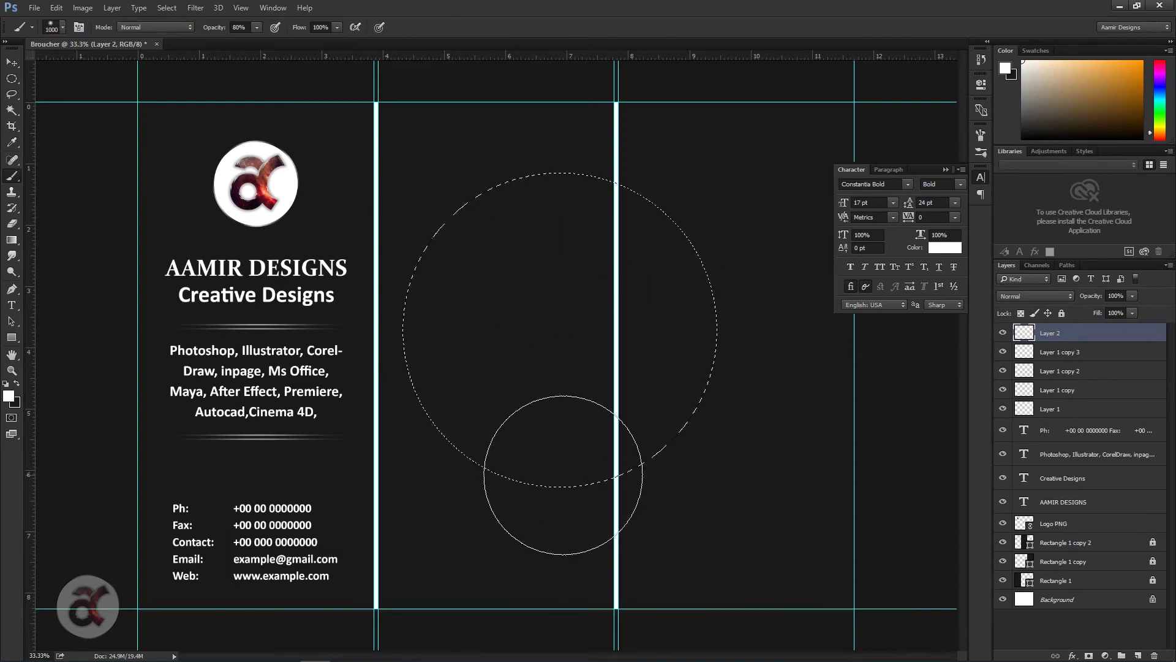
left_click(554, 468)
key("ctrl+z")
key("bracketright")
key("bracketright")
key("bracketright")
left_click(557, 582)
key("ctrl+z")
key("bracketright")
key("bracketright")
key("bracketright")
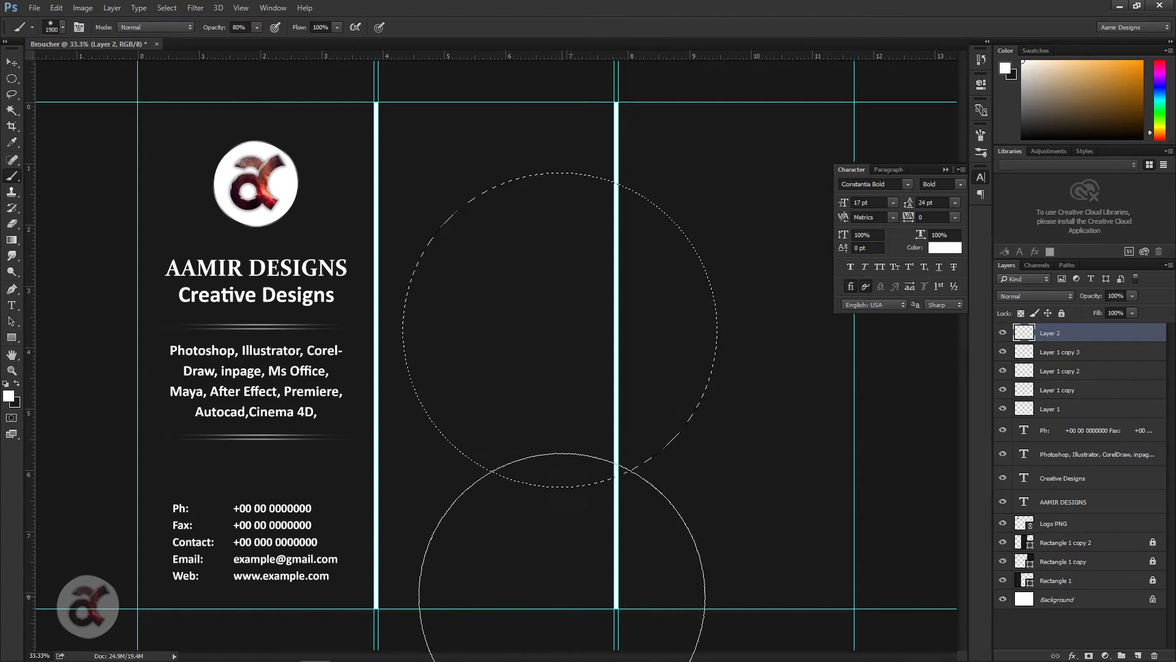
key("bracketright")
left_click(562, 597)
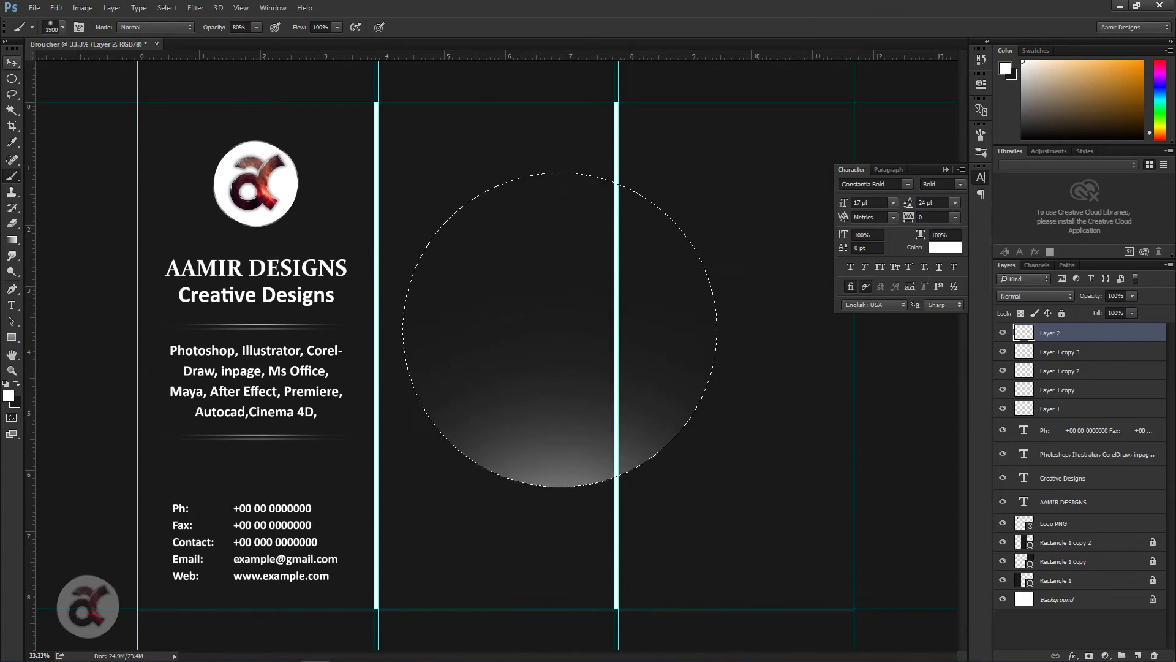
key("v")
key("ctrl+d")
- Move the glow behind the logo, squash it, and add a stretched copy above
mouse_move(665, 279)
left_mouse_down()
mouse_move(240, 172)
mouse_move(289, 174)
left_mouse_up()
left_click_drag(291, 174, 291, 175)
left_click_drag(260, 98, 260, 161)
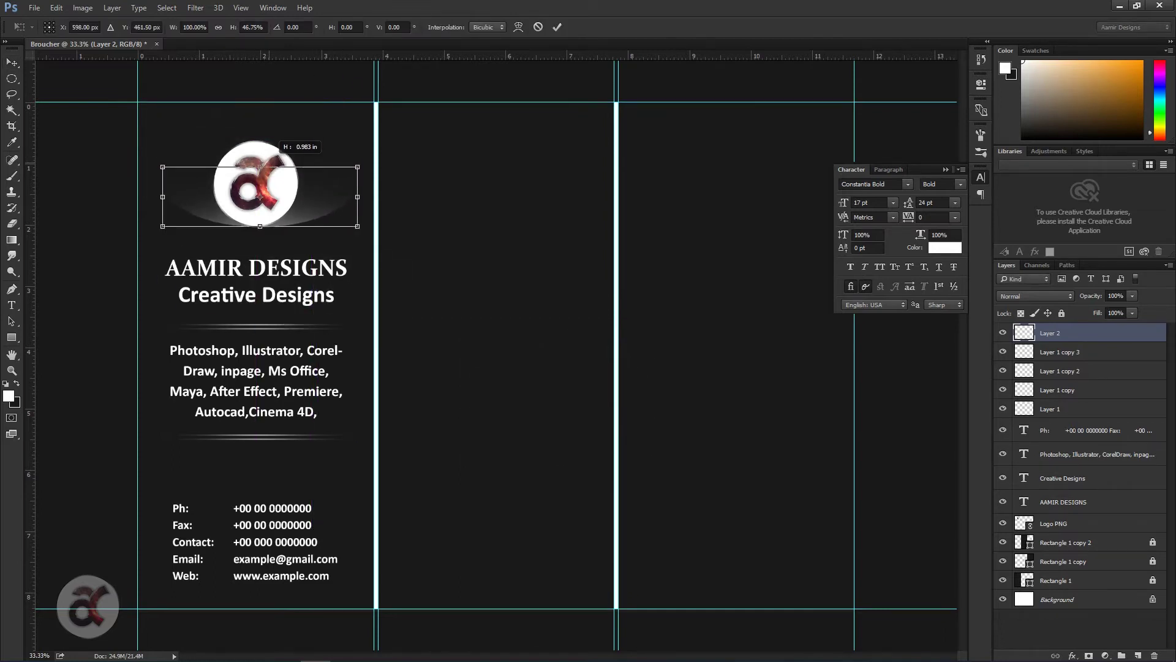
key("Return")
left_click_drag(260, 184, 260, 78)
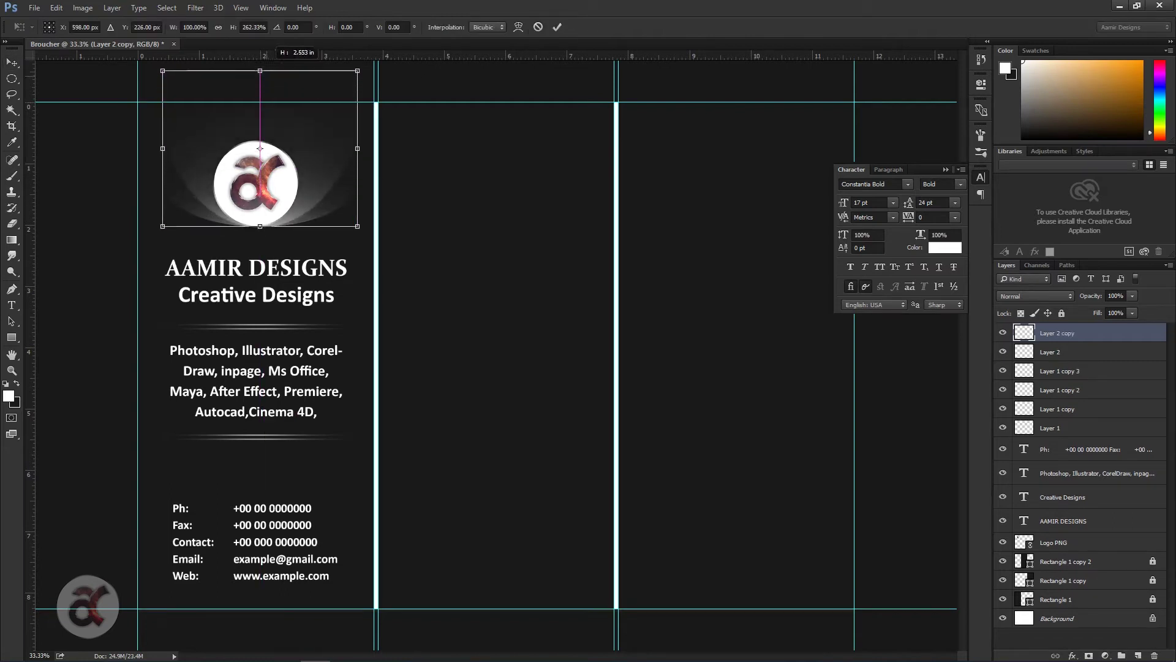
key("Return")
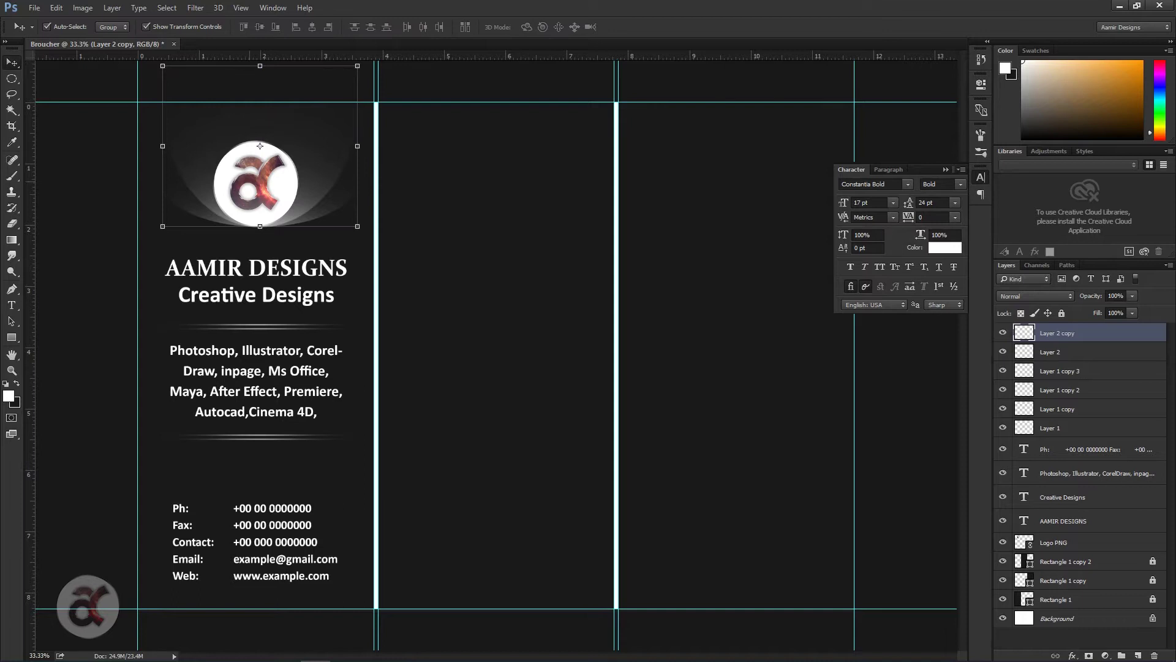
- Bring the Logo PNG layer to the front, above the glow layers
right_click(234, 174)
left_click(257, 195)
left_click(113, 8)
left_click(300, 321)
key("ctrl+alt+shift+a")
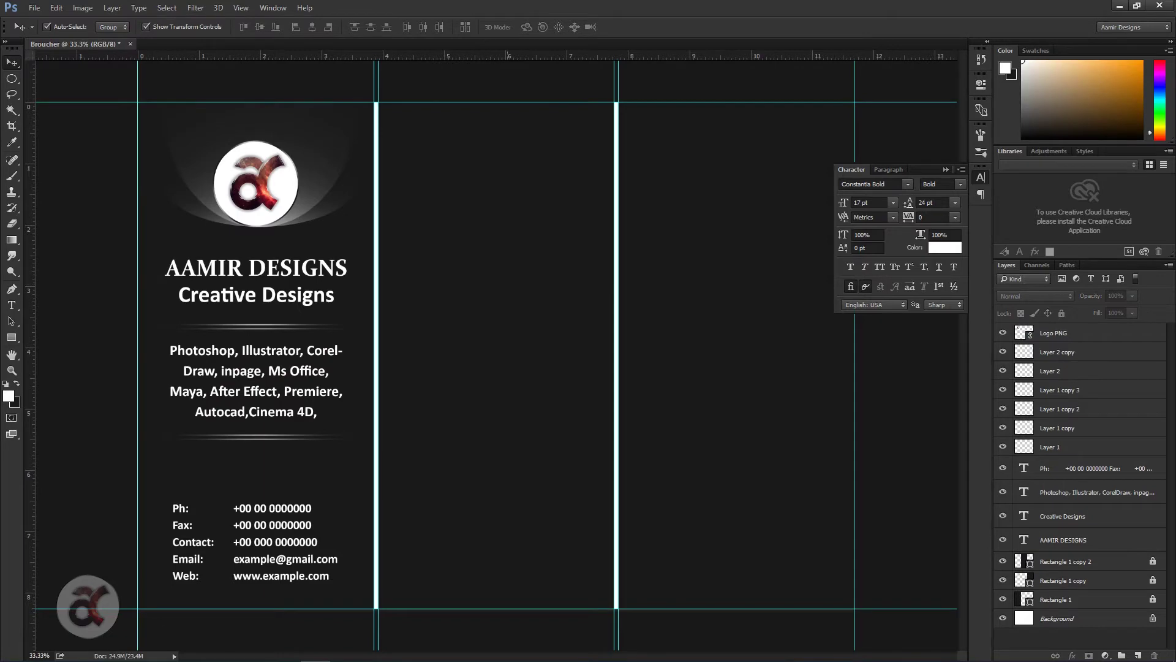
- Under Company Profile in Word, highlight the three 2009–2020 experience lines, then return to Photoshop
scroll(582, 368, "up", 2)
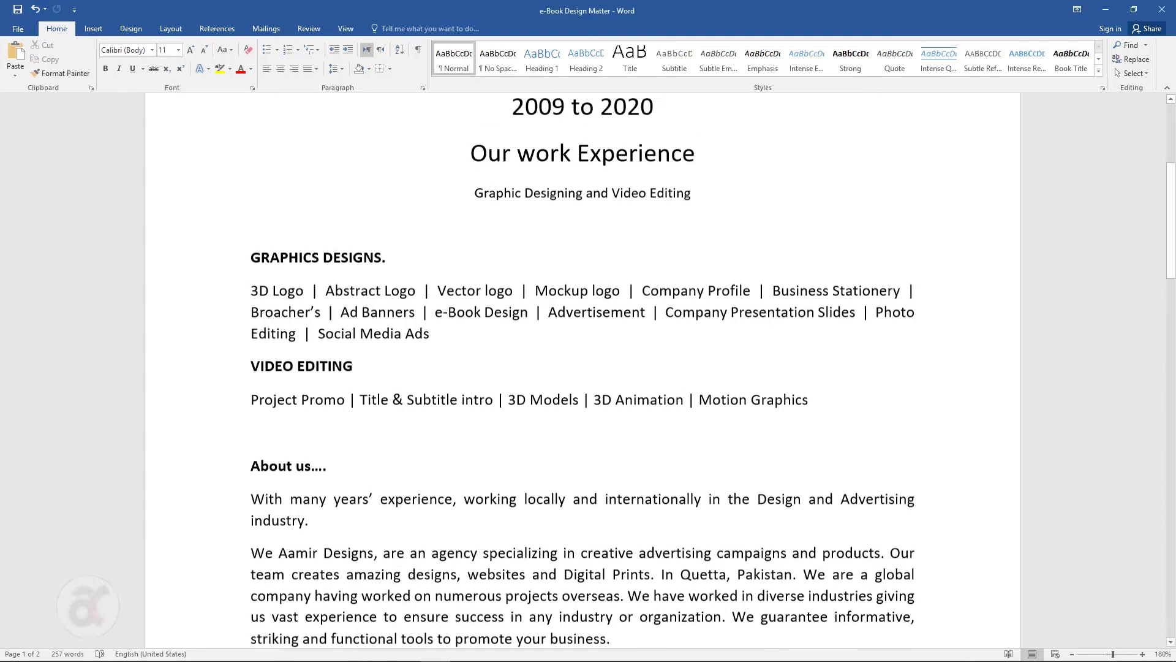
scroll(701, 571, "up", 1)
left_click_drag(511, 178, 692, 275)
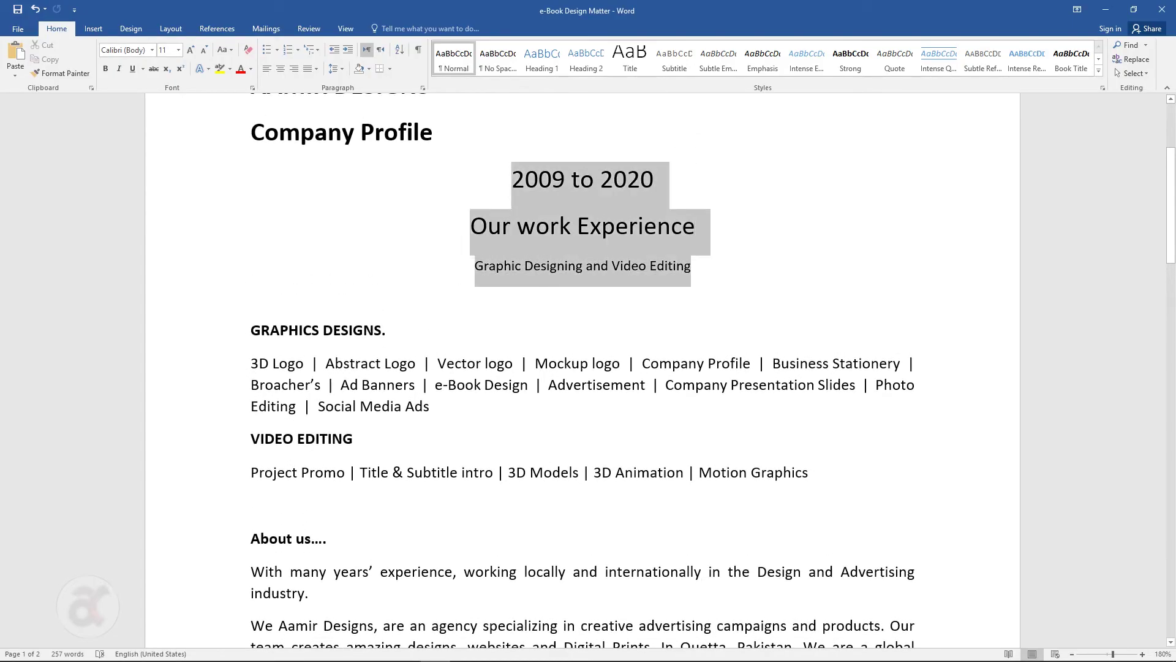
key("alt+Tab")
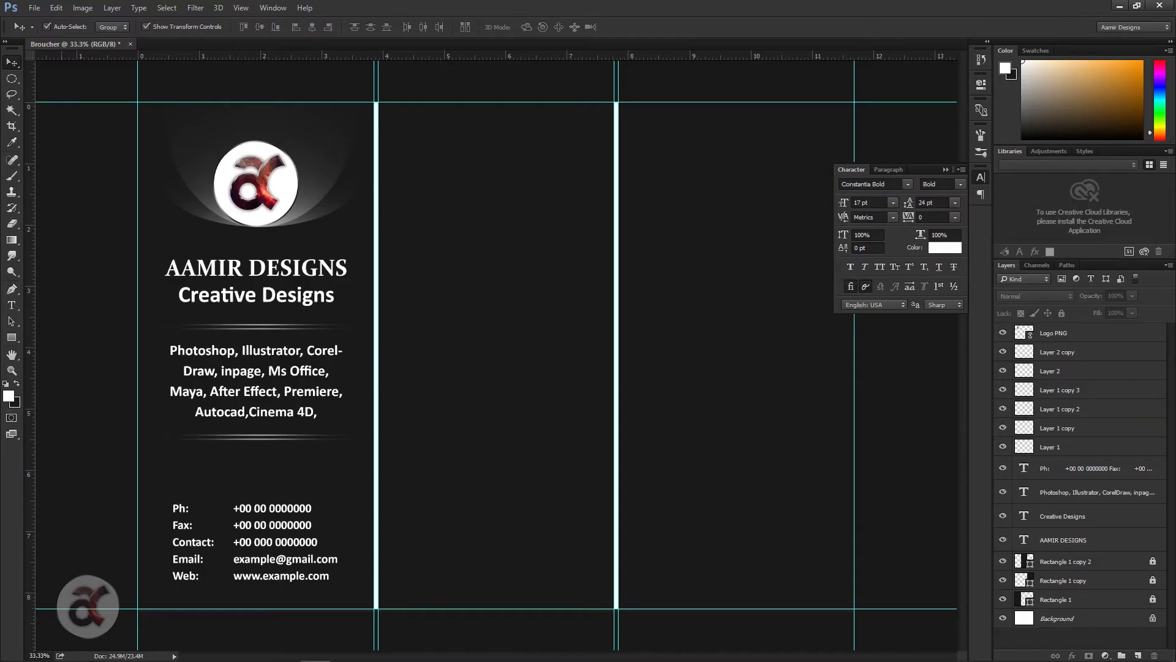
- Paste the 2009 to 2020 heading into a paragraph text box in the middle panel and enlarge it
key("t")
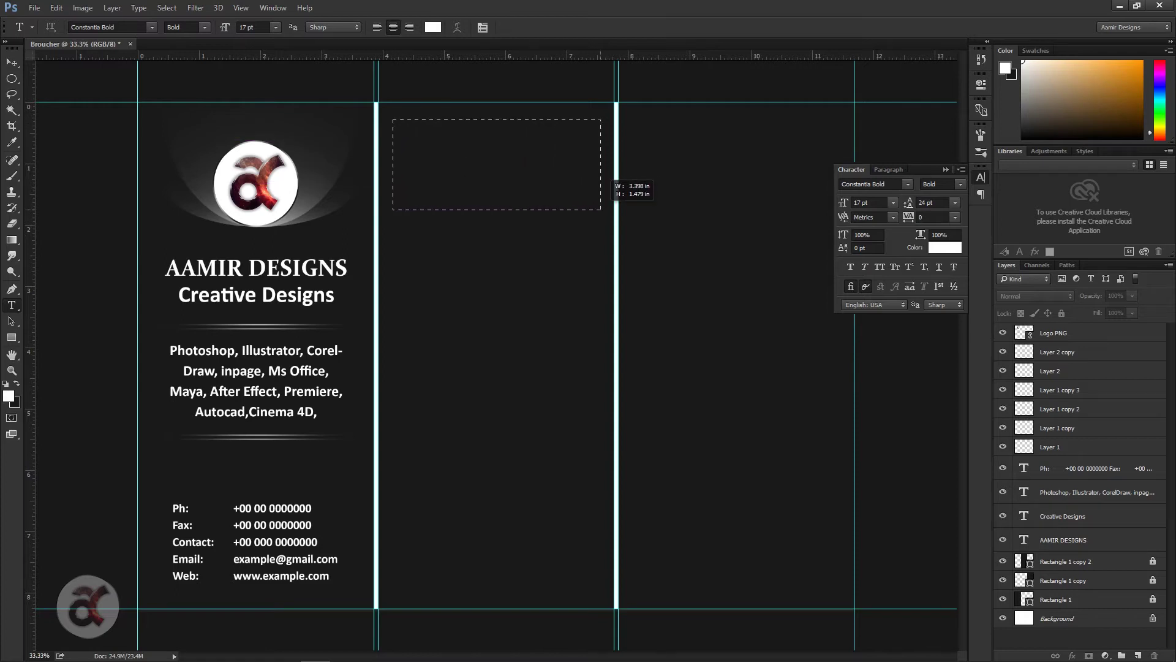
left_click_drag(393, 120, 601, 209)
key("ctrl+v")
key("ctrl+a")
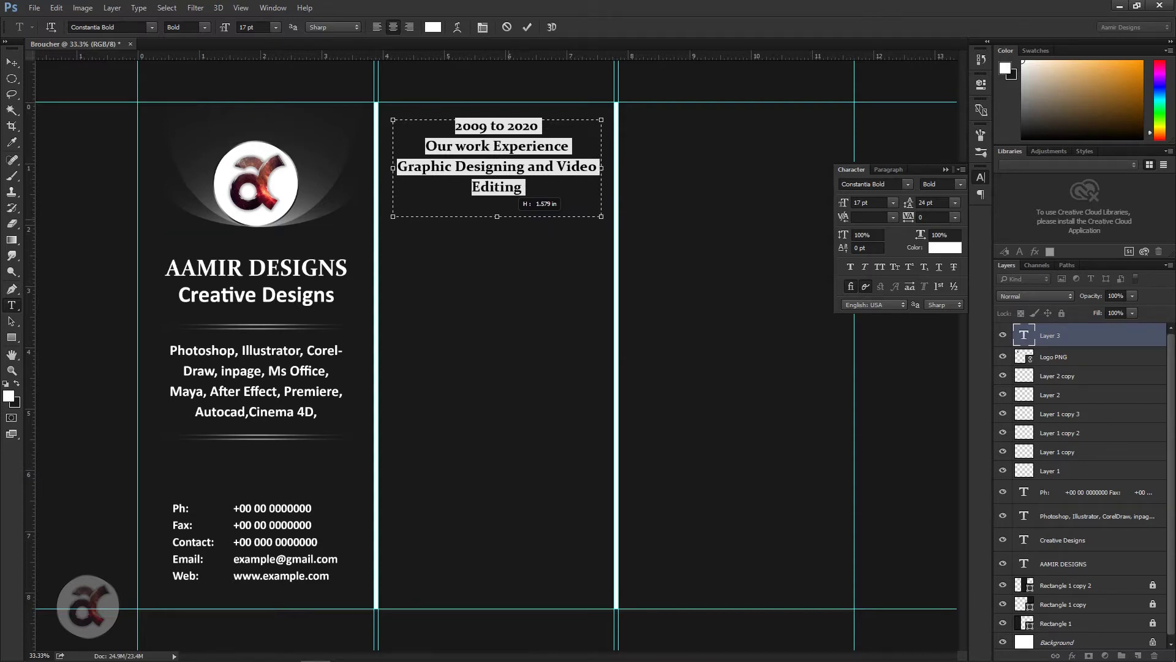
key("ctrl+shift+period")
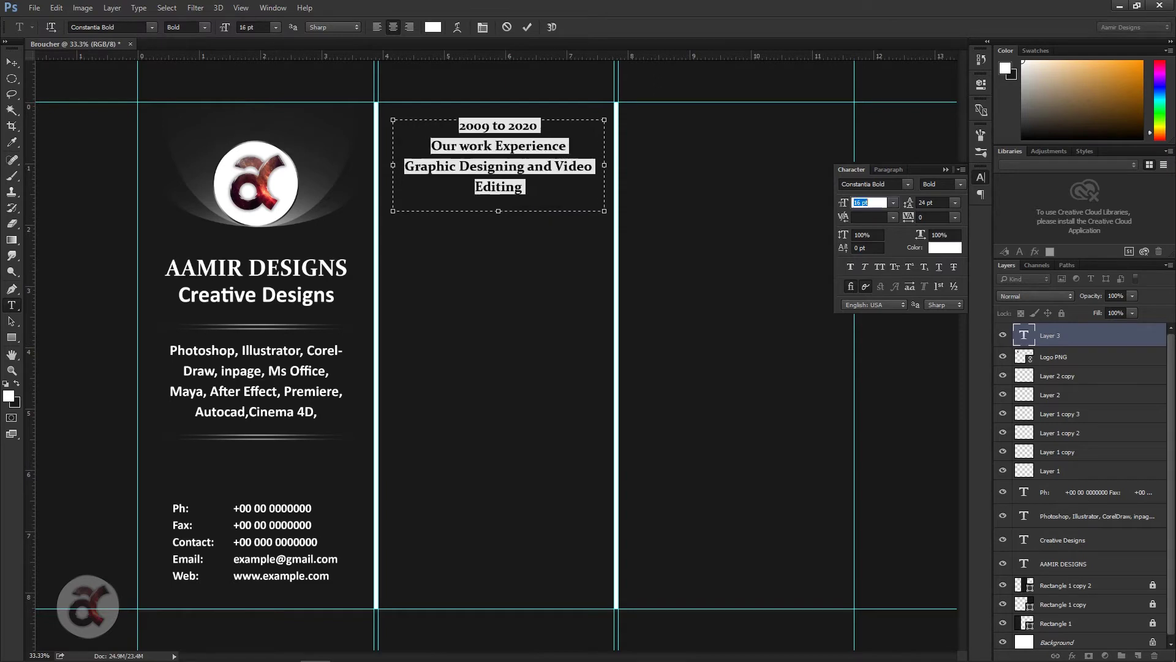
key("ctrl+shift+period")
key("ctrl+shift+period")
- Set the heading to Calibri Light Bold, with the third line bold at 14 pt
left_click(871, 184)
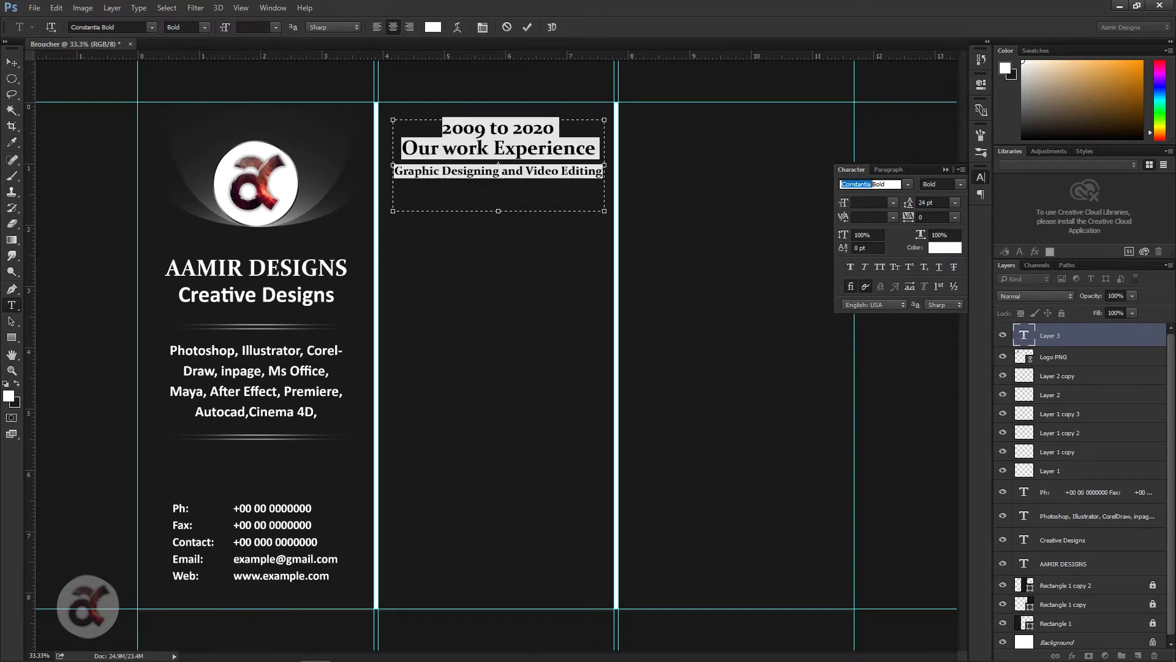
type("Calibri Light")
key("Return")
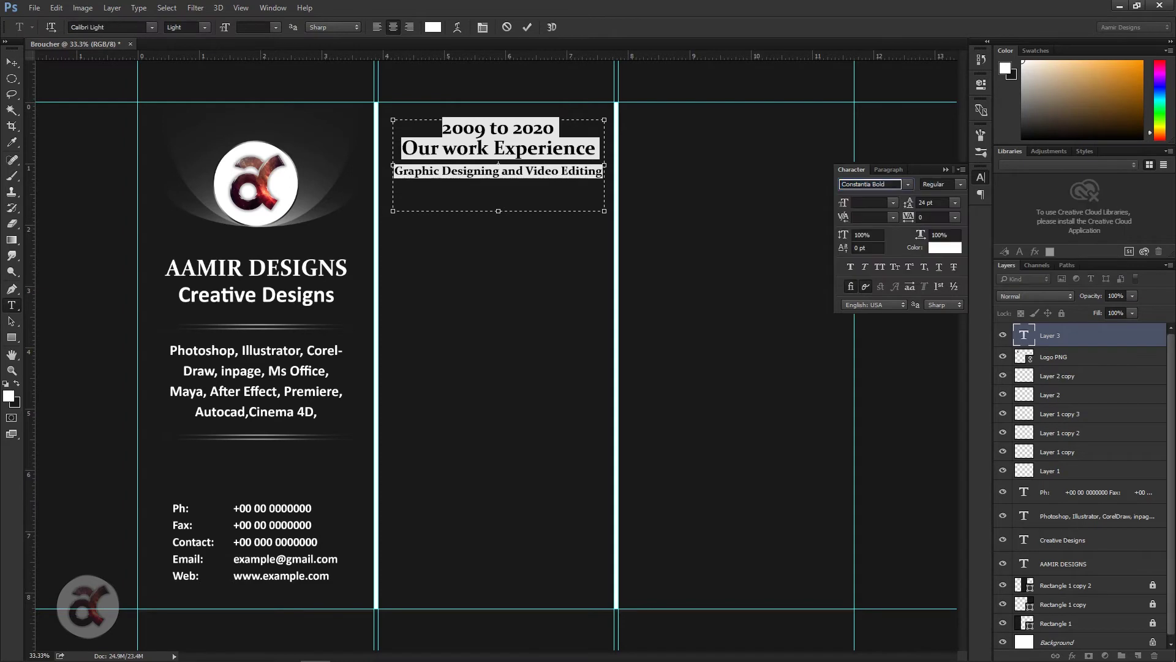
type("Bold")
key("Return")
triple_click(498, 170)
type("Bold")
key("Return")
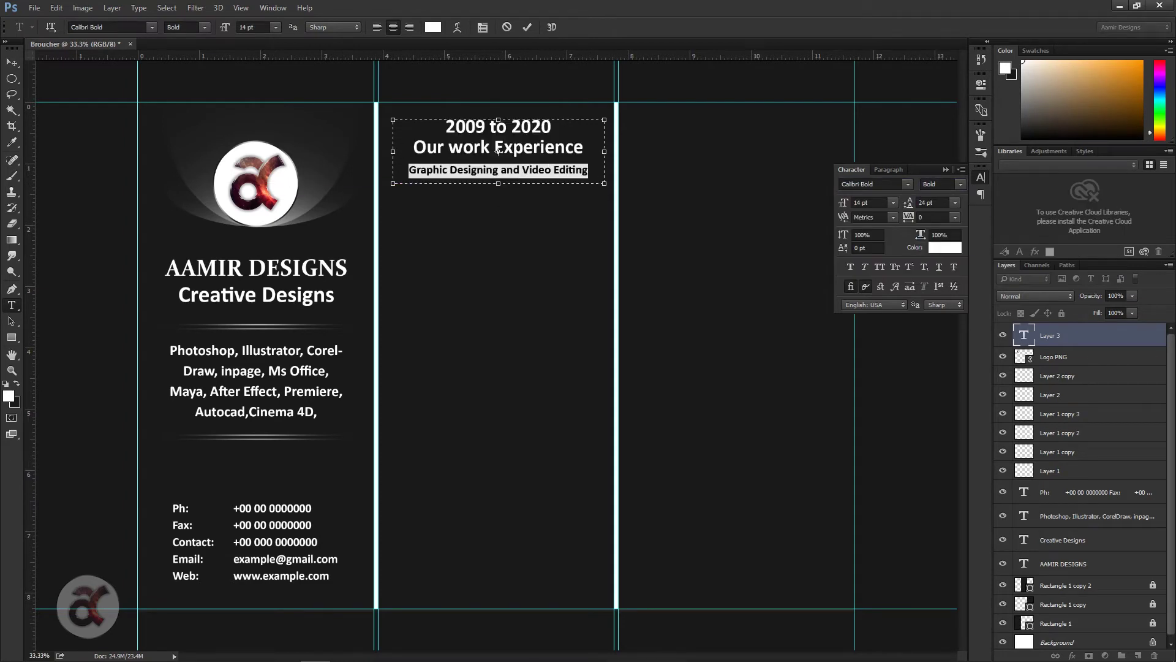
key("ctrl+Return")
- Duplicate the divider line and place it beneath the heading
left_click_drag(257, 325, 534, 174)
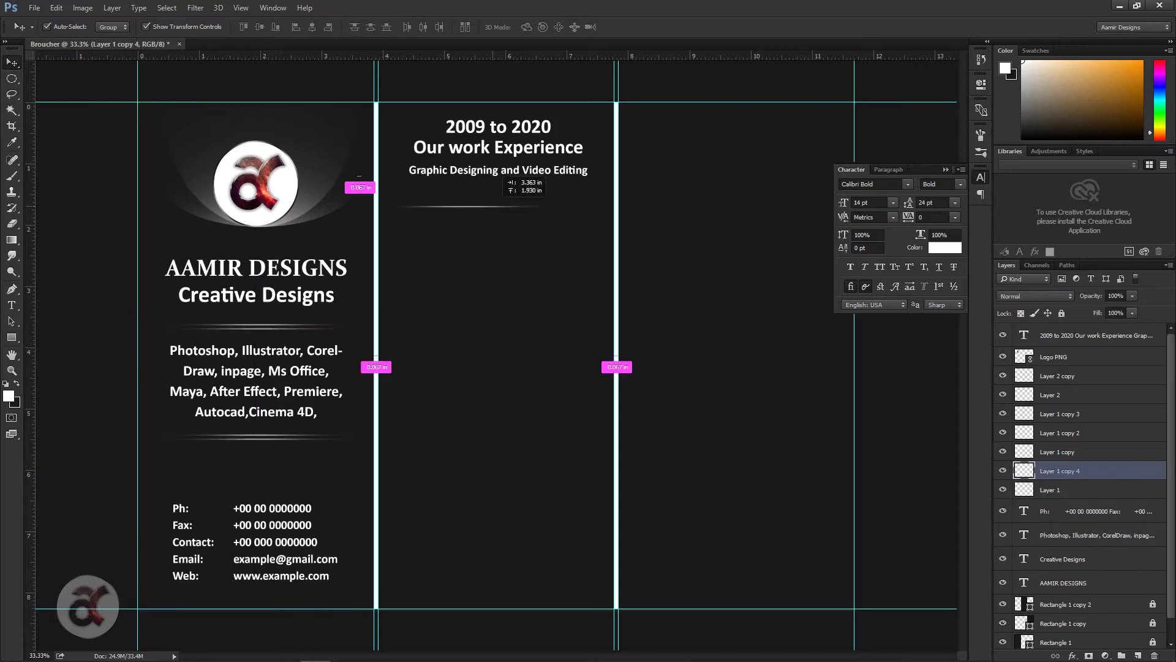
left_click_drag(549, 173, 548, 174)
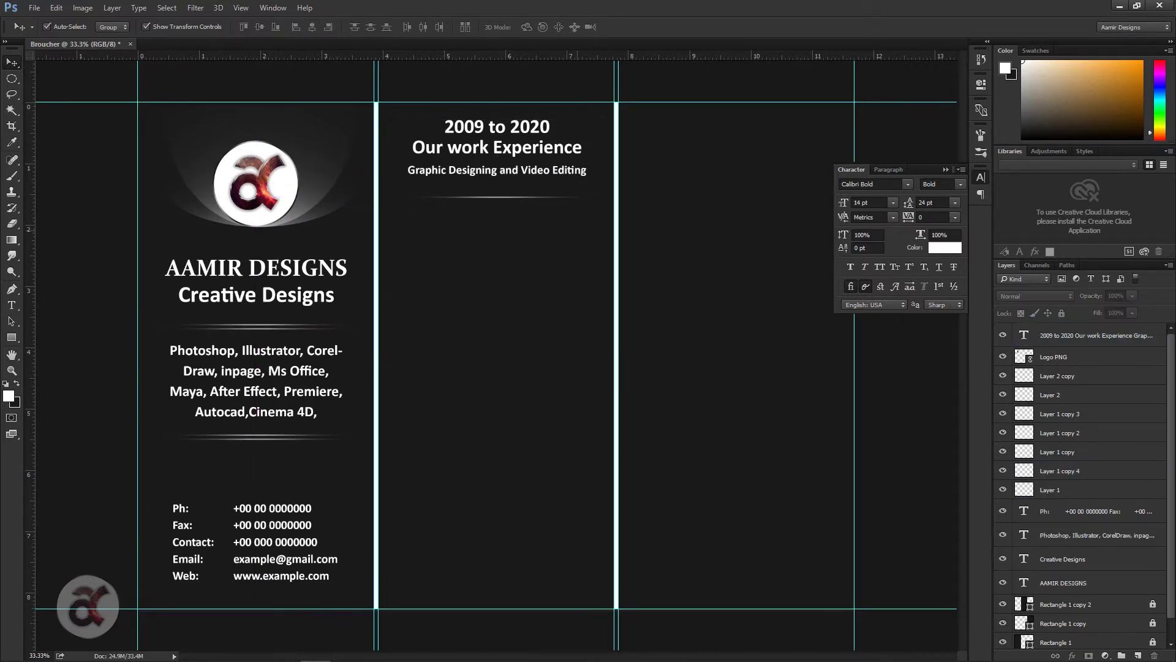
key("alt+Tab")
- Copy the About us paragraphs from Word and paste them into a text box below the heading
left_click_drag(250, 331, 917, 562)
key("alt+Tab")
key("t")
mouse_move(392, 220)
left_mouse_down()
mouse_move(496, 286)
mouse_move(599, 307)
left_mouse_up()
type("About us.... With many years’ experience, working locally and internationally in the Design and Advertising industry.")
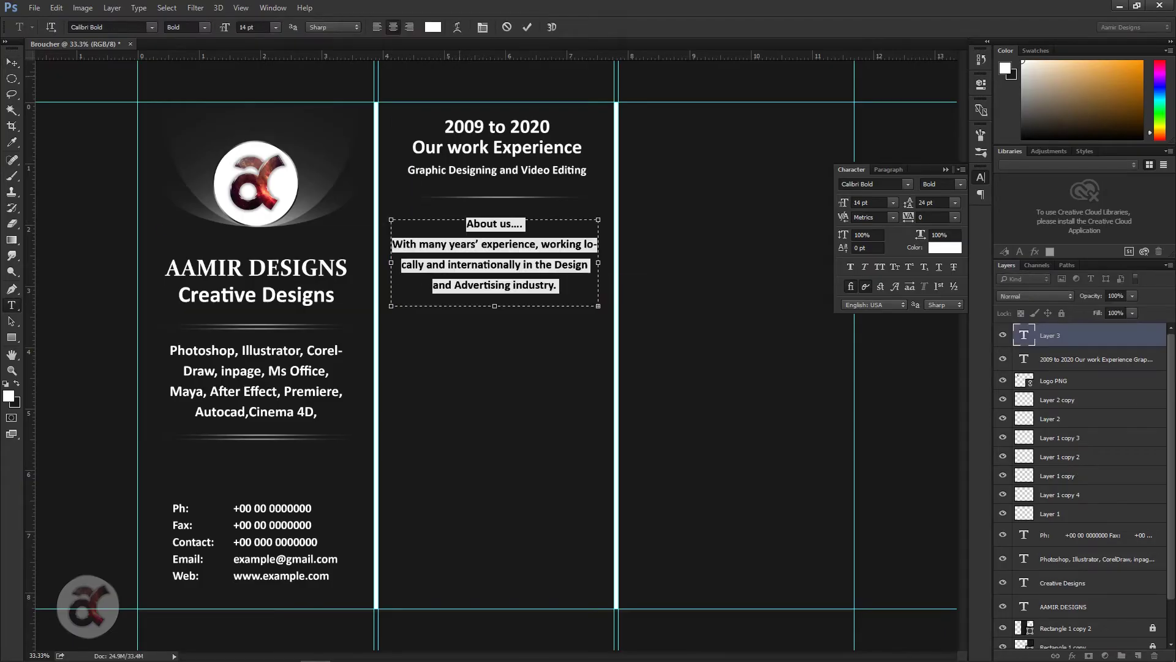
- Set the About us text to 7 pt and widen the box to the panel width
left_click(869, 202)
type("1")
key("Return")
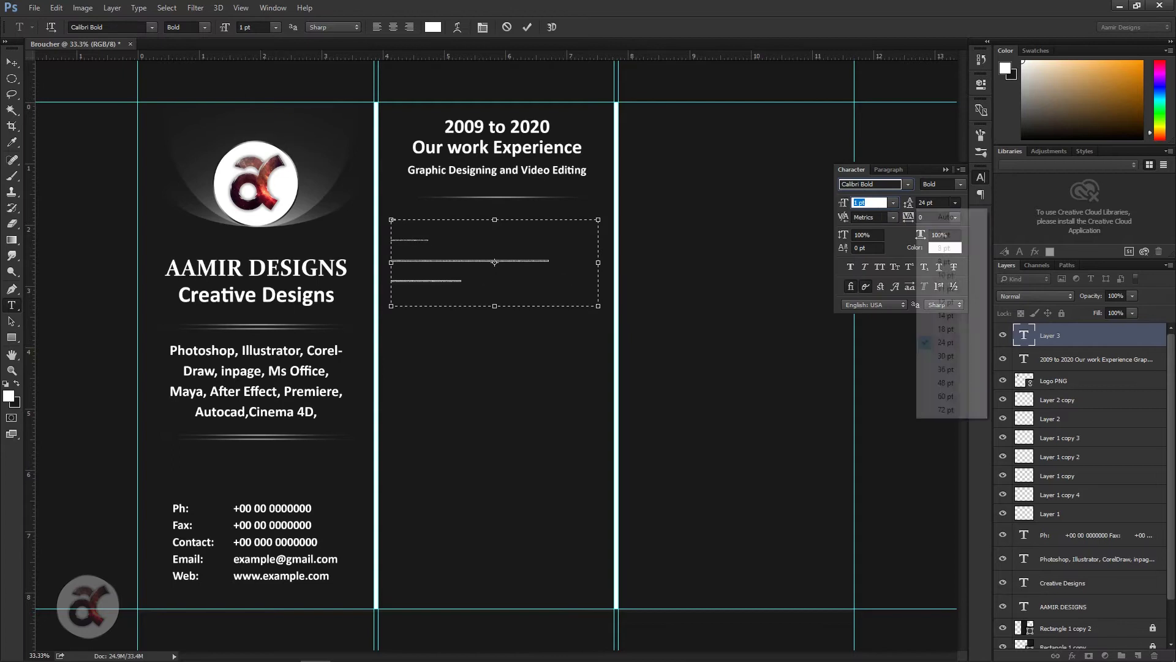
type("7")
key("Return")
left_click_drag(598, 262, 602, 262)
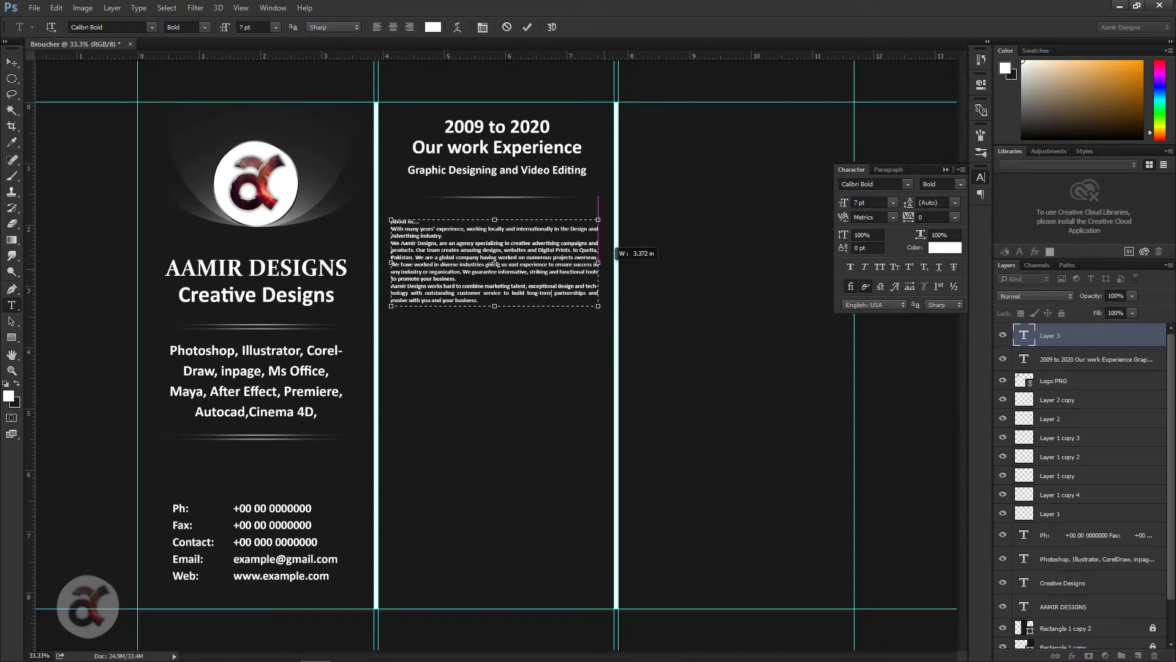
key("ctrl+Return")
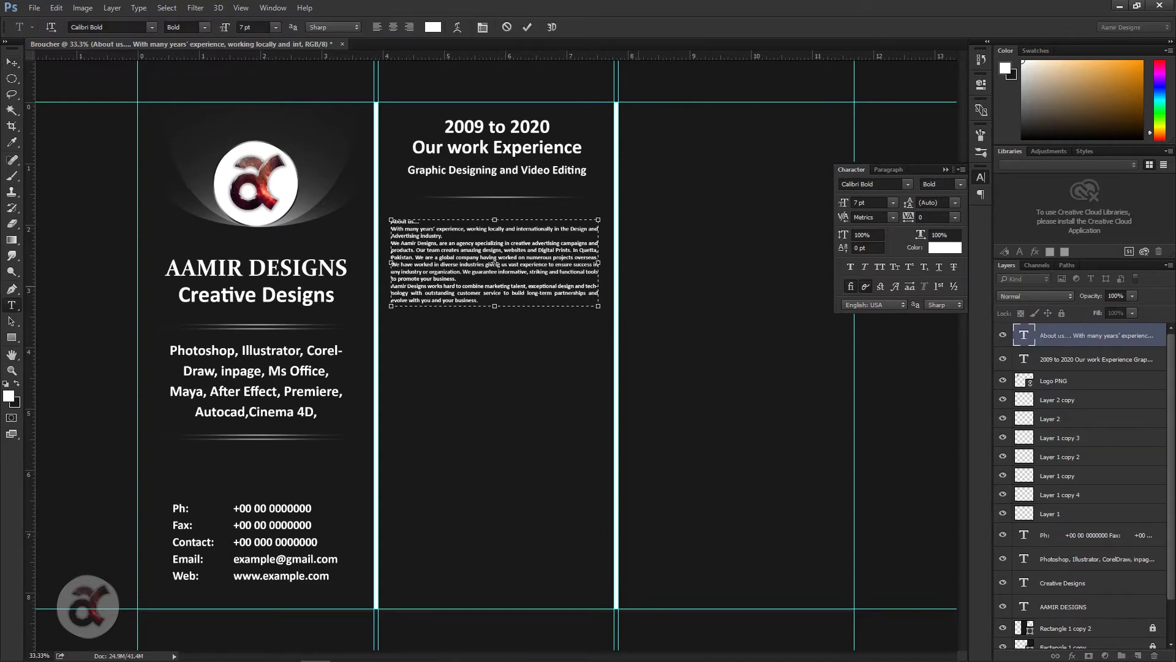
- Give the paragraphs Calibri Light weight, justify them, and bold the company name
double_click(1024, 335)
left_click(960, 184)
left_click(934, 195)
left_click(447, 293)
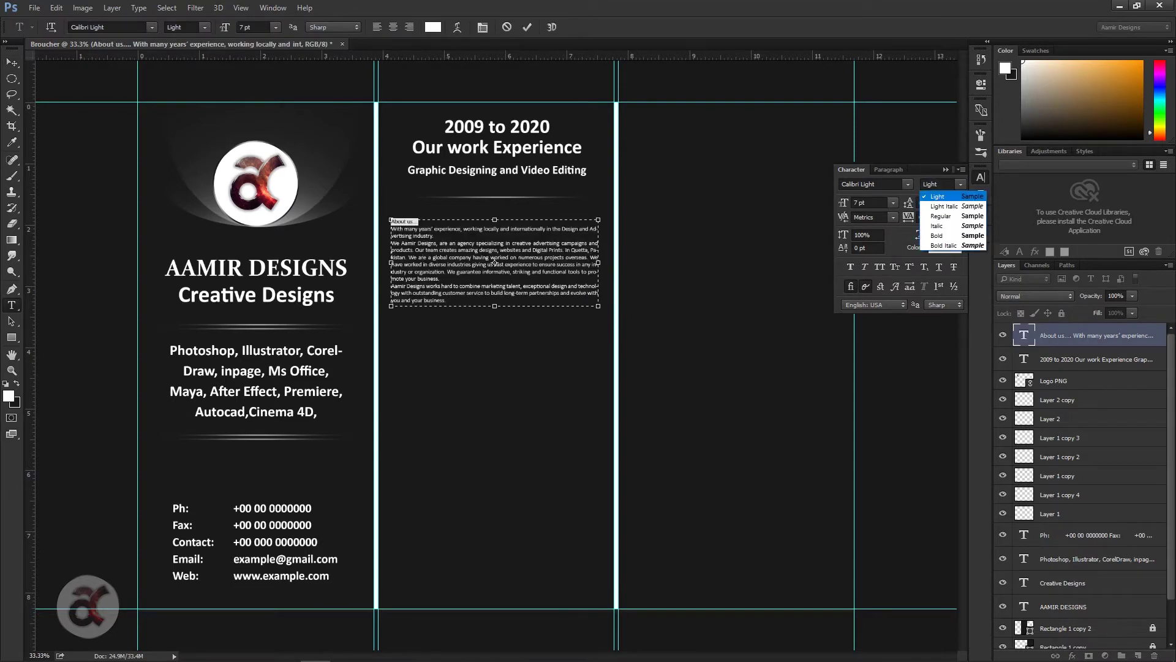
key("ctrl+a")
key("ctrl+alt+shift+h")
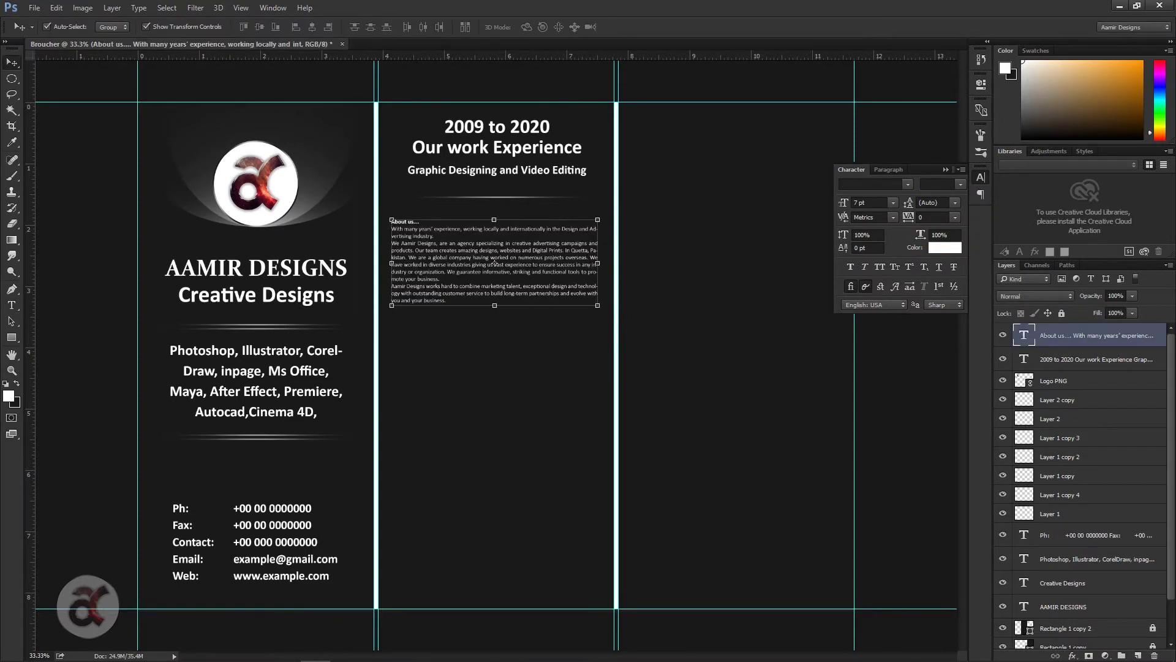
key("ctrl+Return")
double_click(399, 286)
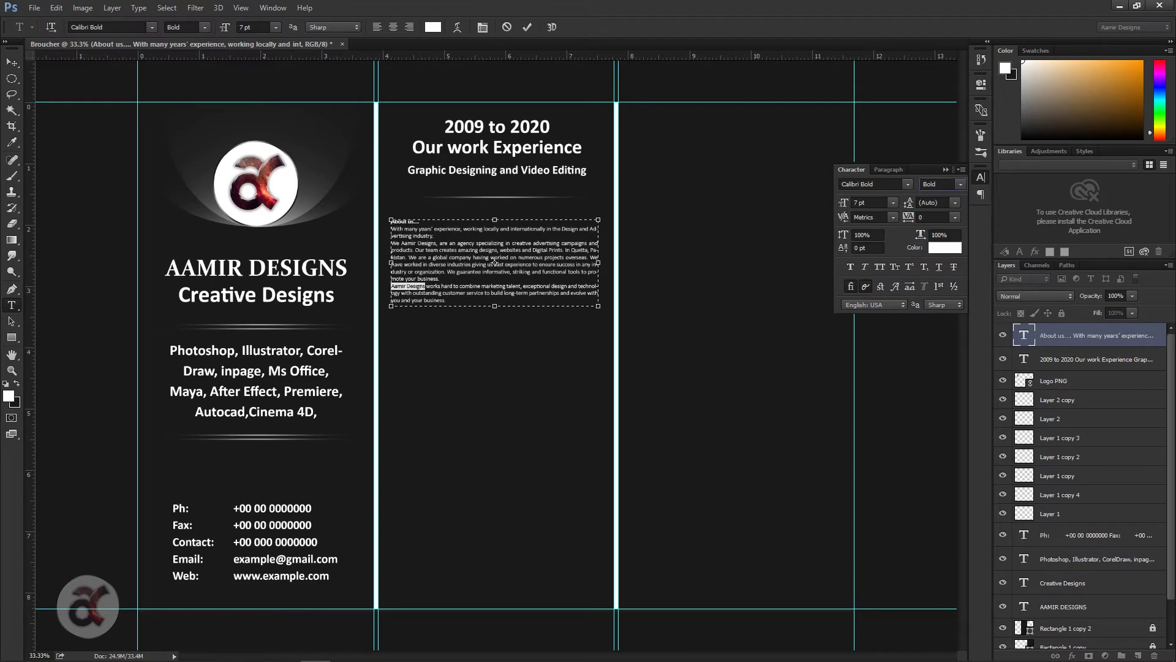
key("ctrl+Return")
key("v")
- Duplicate the About us block into three stacked copies and shift them down slightly
key("ctrl+j")
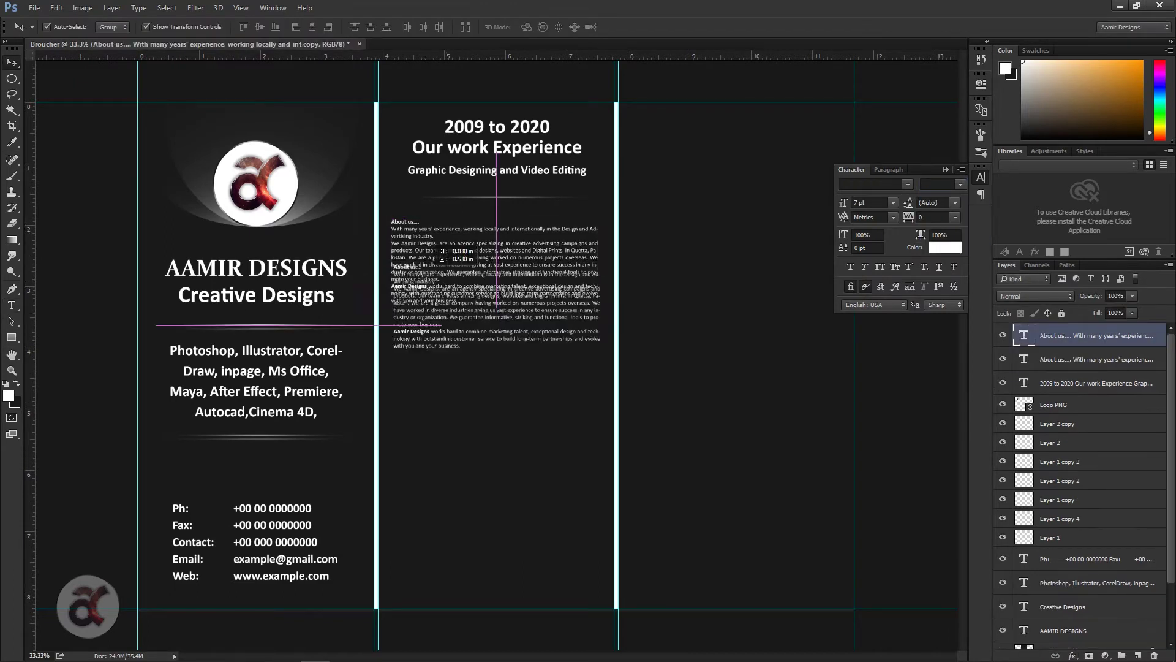
left_click_drag(495, 264, 494, 375)
left_click_drag(441, 314, 441, 426)
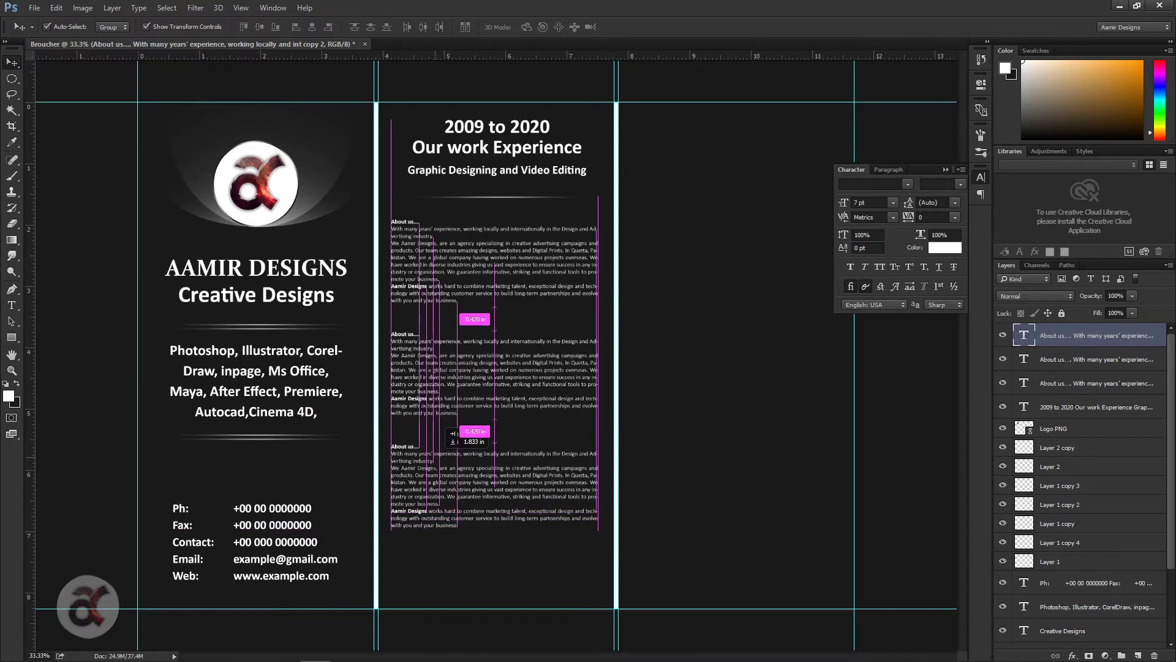
left_click(441, 368, "shift")
left_click(441, 477, "shift")
left_click_drag(461, 231, 461, 246)
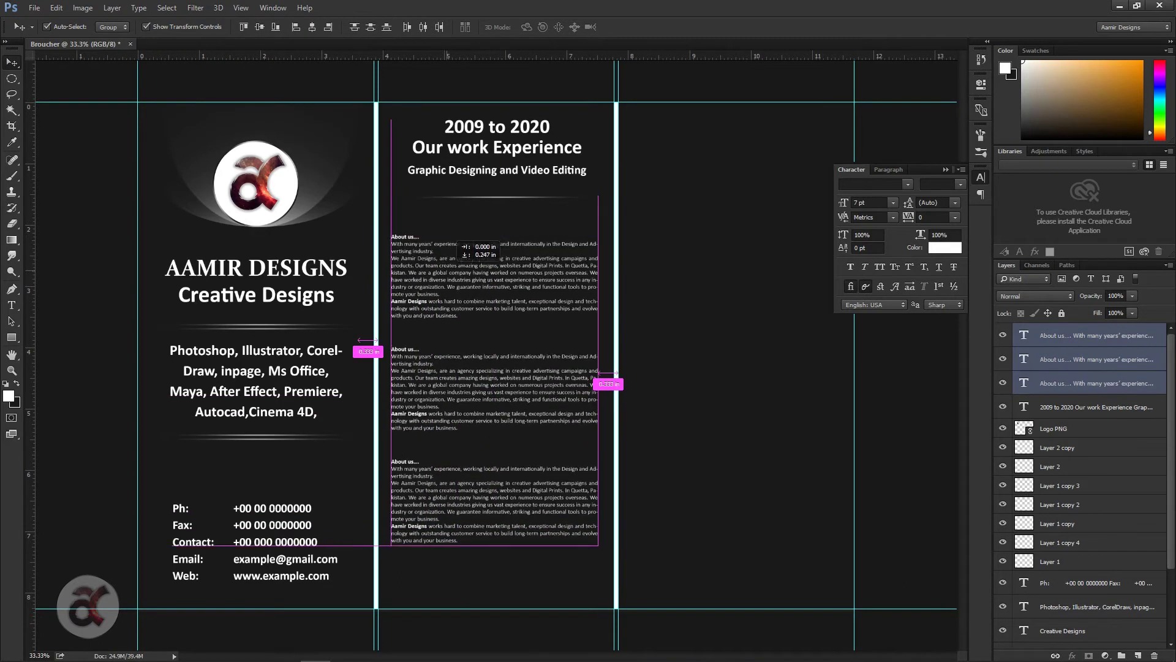
left_click(735, 367)
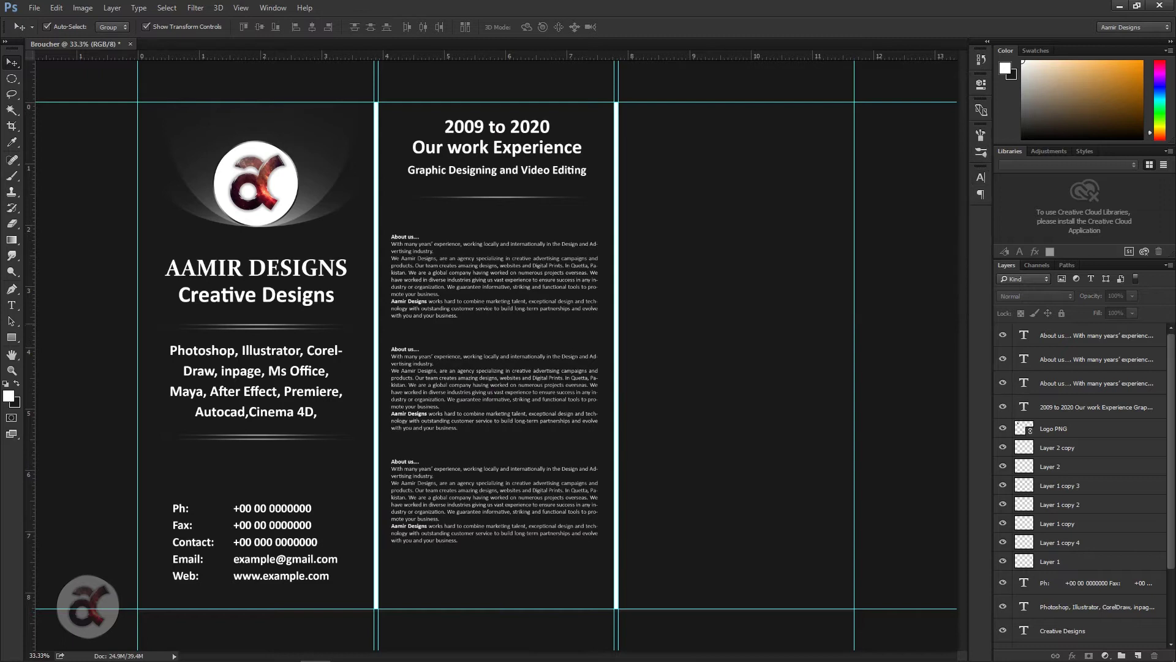
left_click(12, 337)
- Draw a large dark Ellipse 1 circle and move it up-left over the middle and right panels
left_click_drag(637, 142, 790, 300)
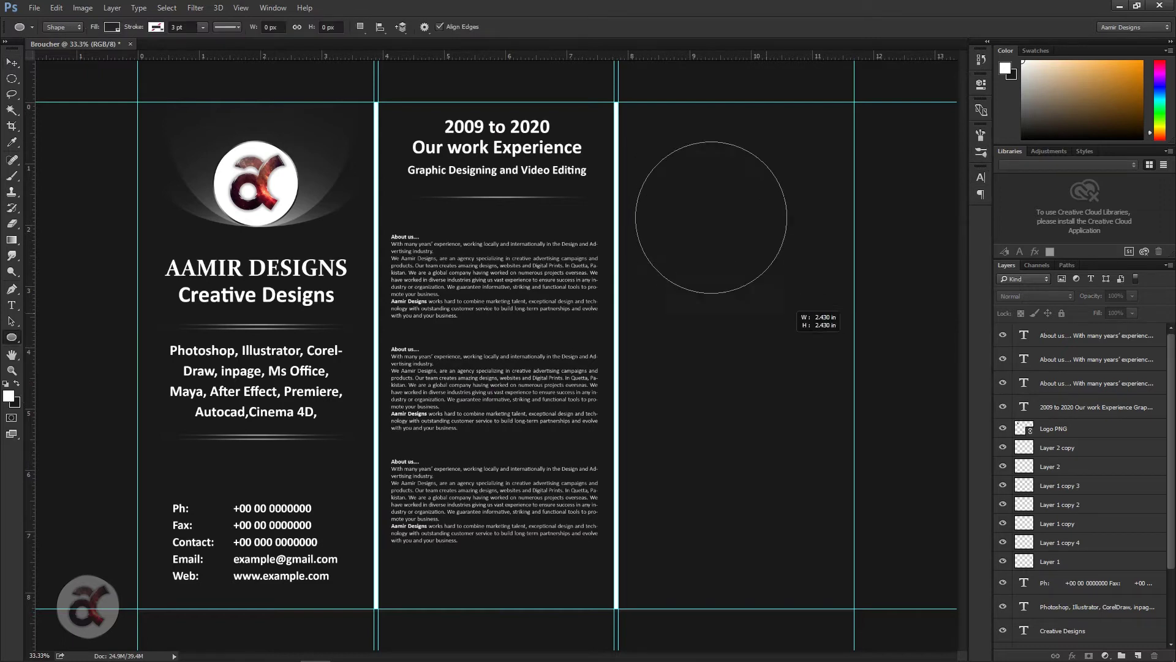
key("ctrl+z")
key("x")
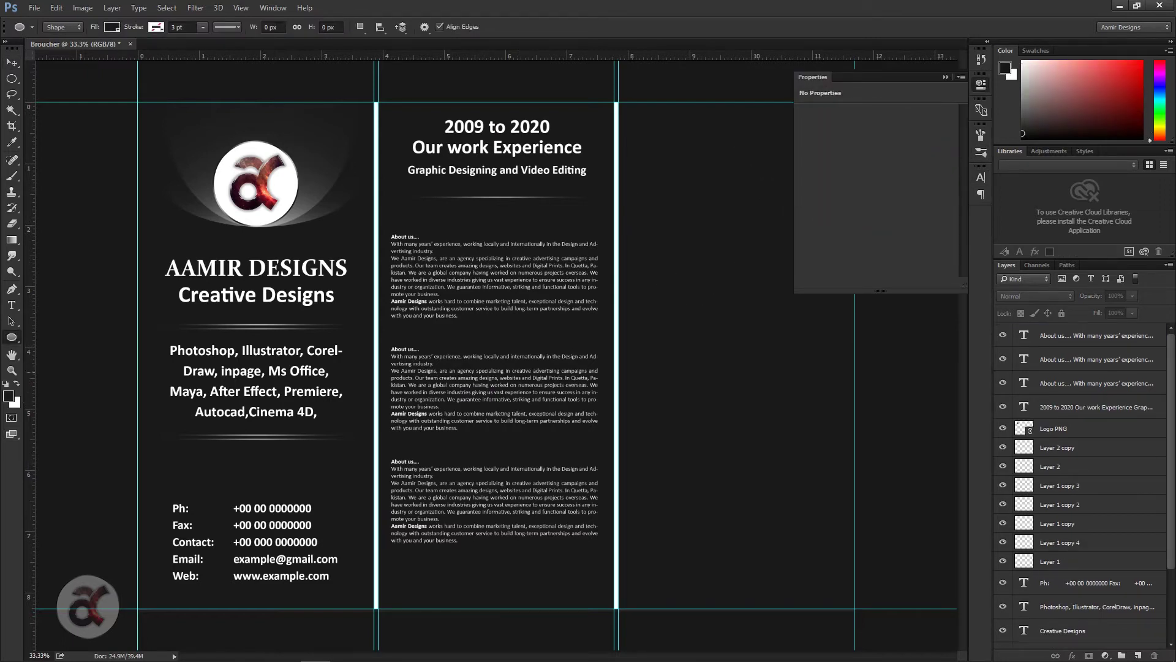
left_click_drag(618, 153, 890, 424)
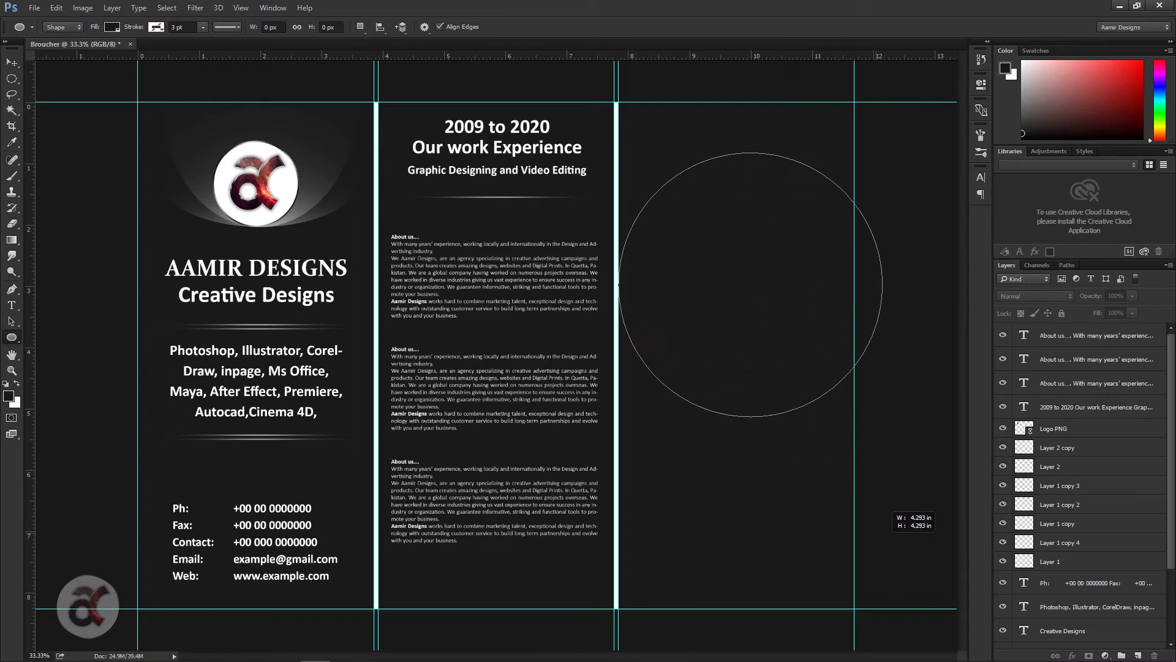
key("v")
left_click_drag(789, 334, 654, 274)
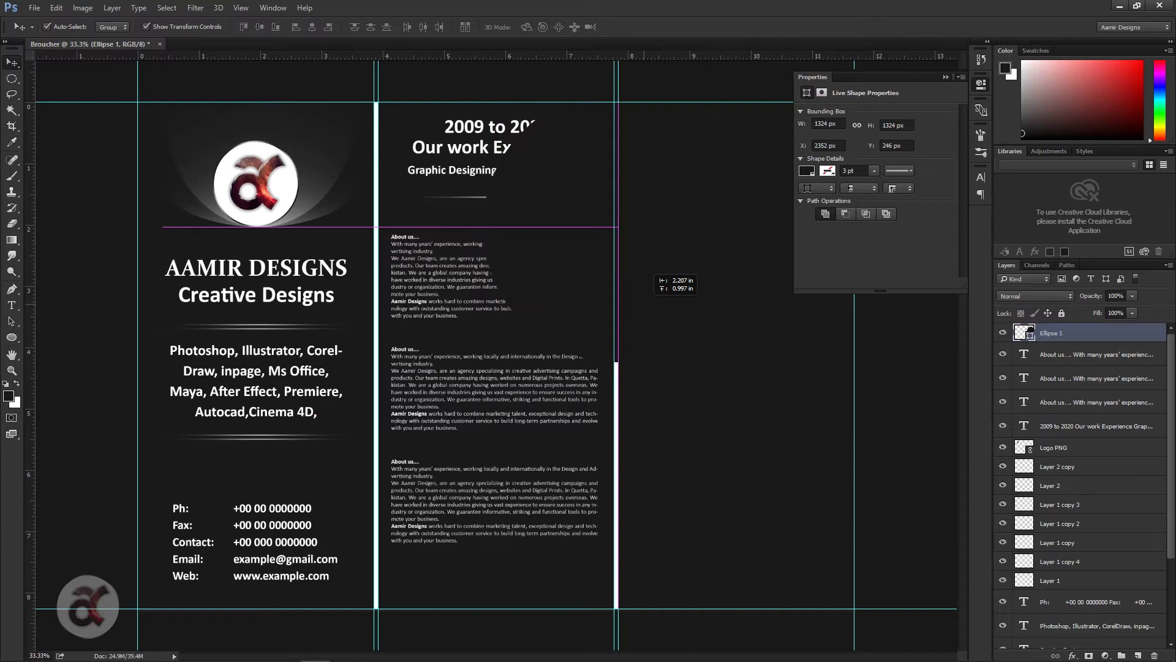
right_click(1054, 333)
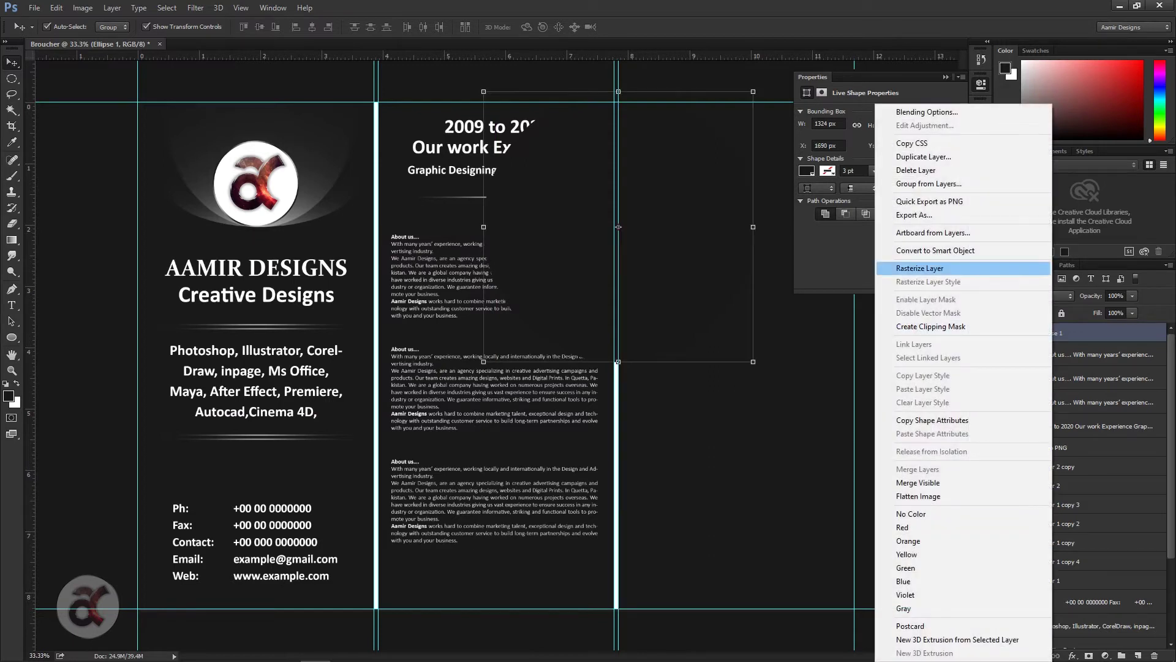
- Rasterize the Ellipse 1 layer and the Rectangle 1 and Rectangle 1 copy layers
left_click(919, 268)
left_click(888, 368)
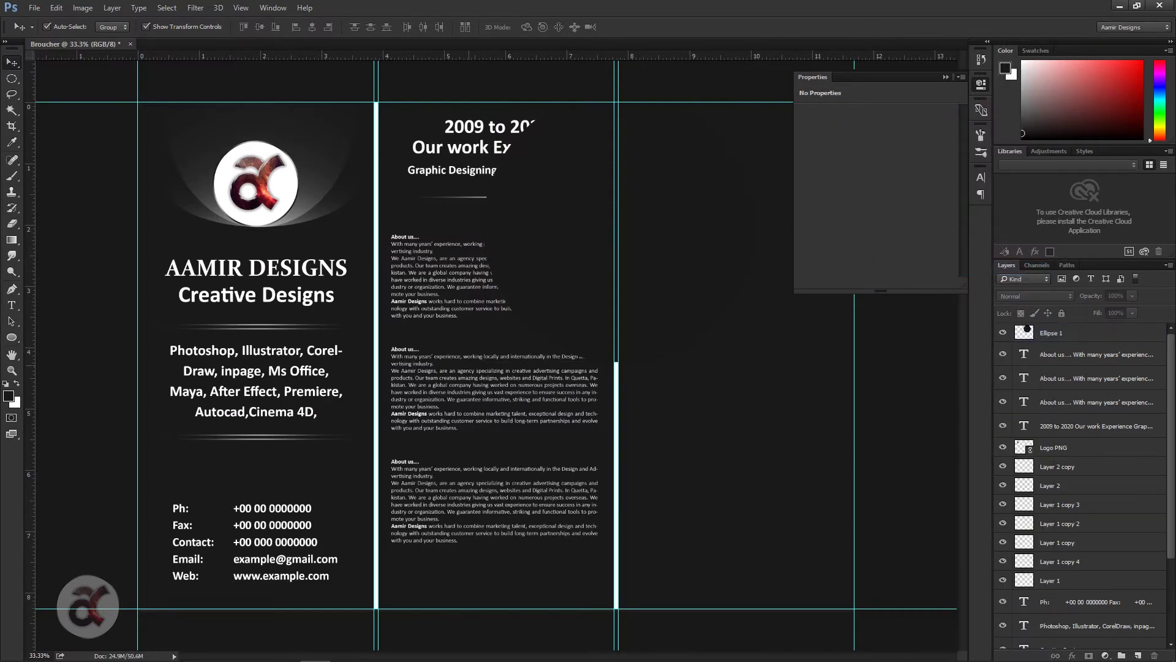
scroll(1081, 484, "down", 3)
left_click(1066, 601)
left_click(1067, 601, "shift")
left_click(1066, 620, "shift")
right_click(1066, 620)
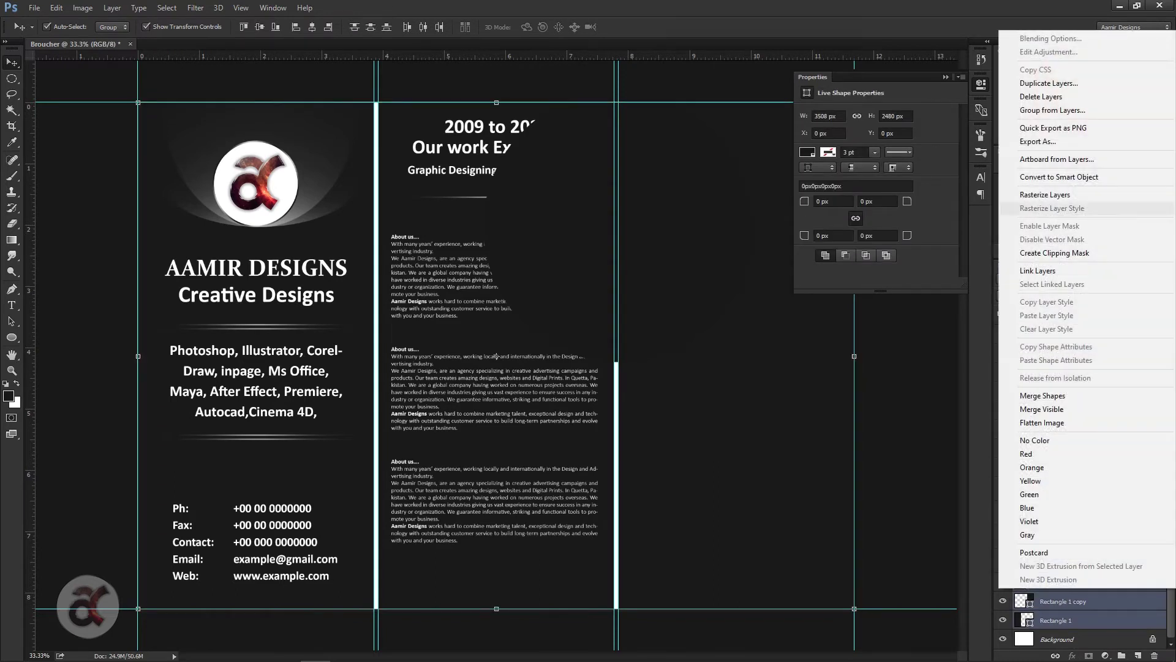
left_click(1045, 195)
- Load the middle rectangle as a selection and delete the circle pixels inside it
left_click(1066, 582)
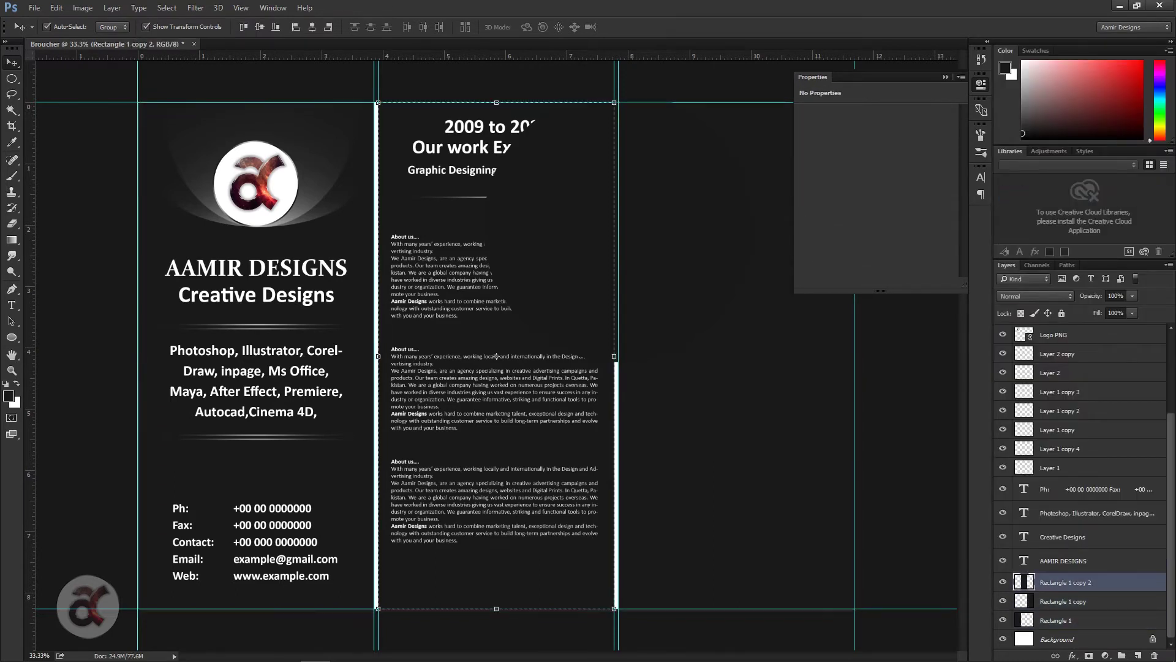
right_click(1024, 582)
left_click(1042, 327)
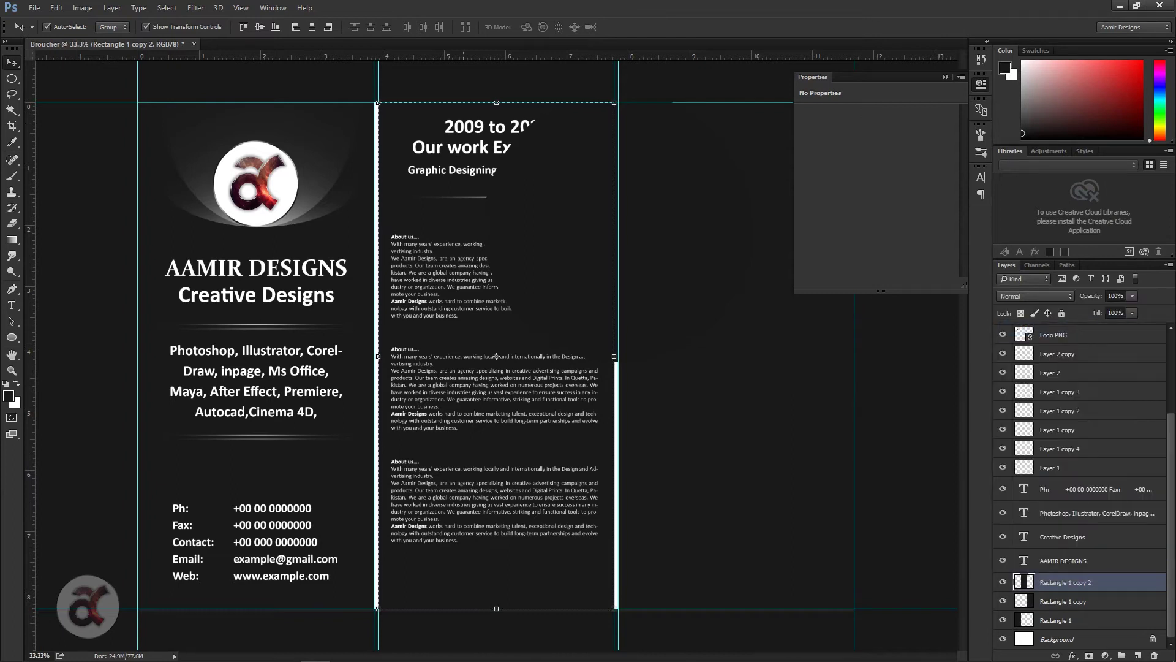
scroll(1078, 459, "up", 3)
left_click(1066, 332)
right_click(1050, 332)
key("Escape")
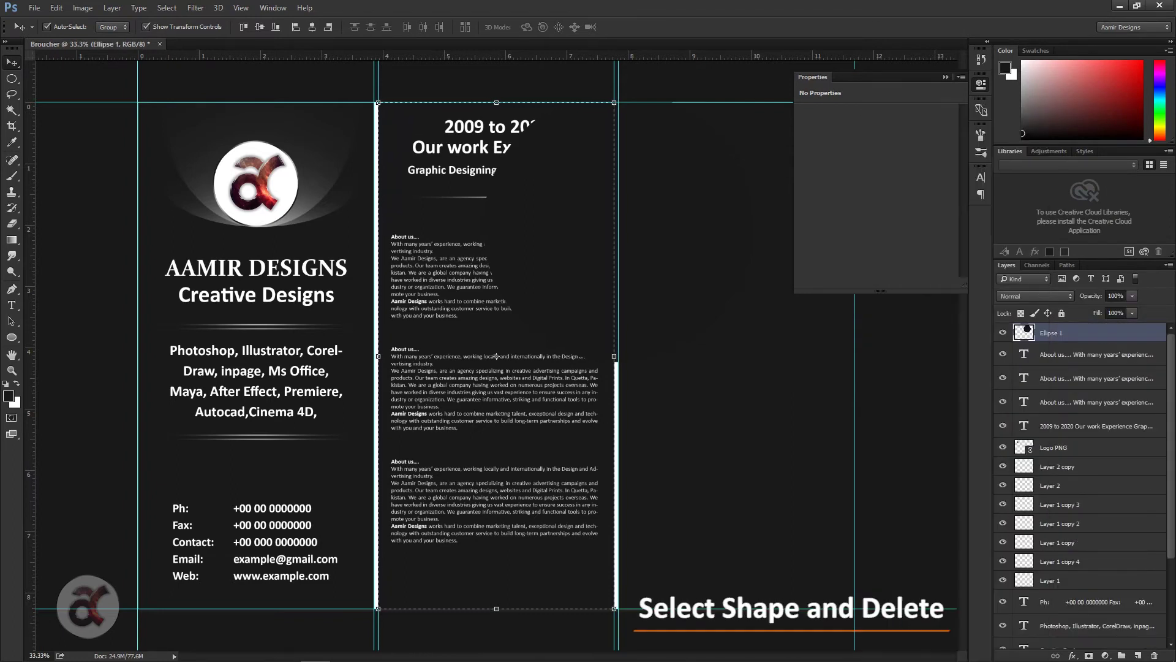
key("ctrl+d")
left_click_drag(702, 184, 701, 184)
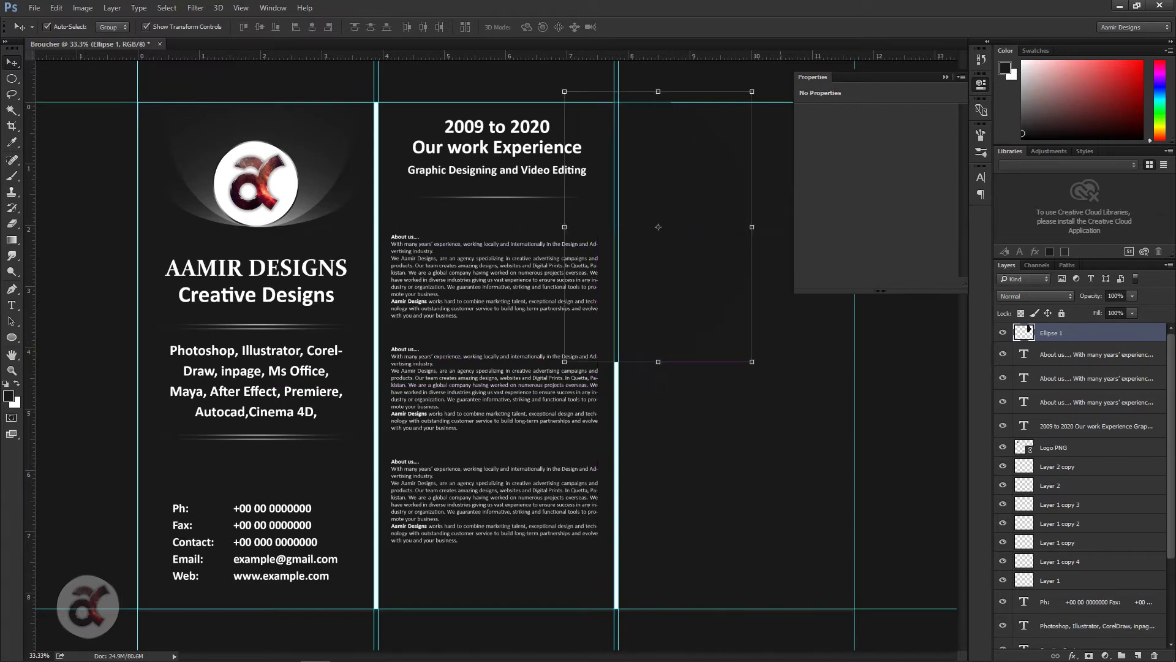
right_click(1049, 332)
- Give the Ellipse 1 circle an orange Color Overlay layer style
left_click(1041, 112)
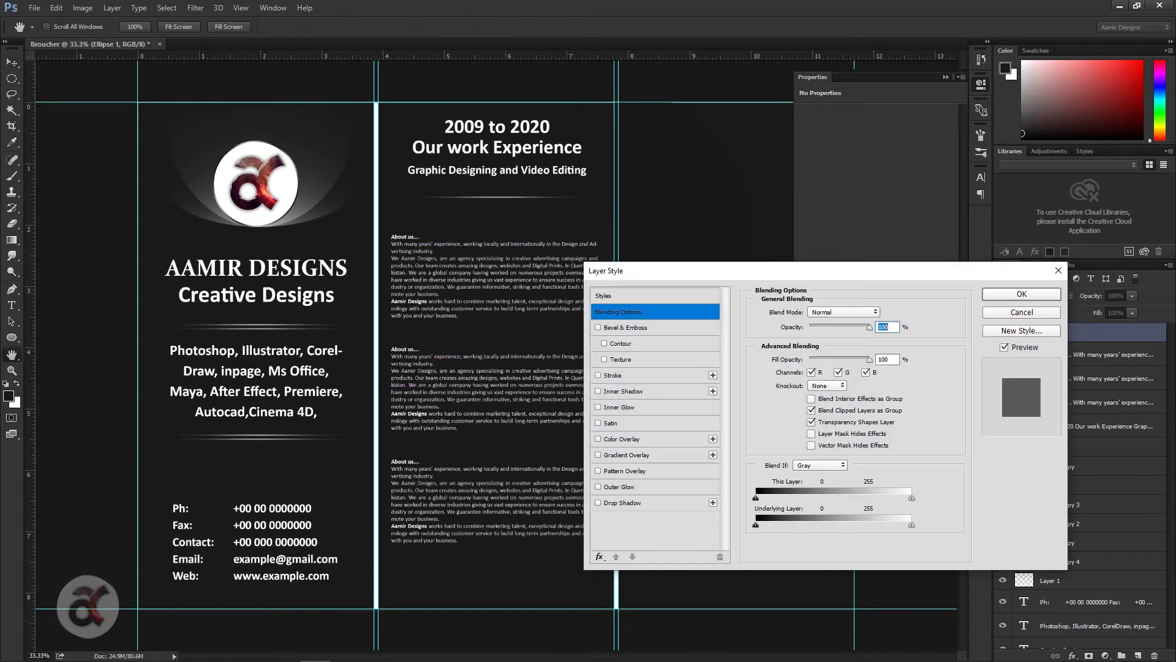
left_click(597, 434)
mouse_move(674, 265)
left_mouse_down()
mouse_move(172, 339)
mouse_move(176, 324)
left_mouse_up()
left_click(523, 349)
- Position the orange circle against the middle panel edge to fill the right panel's left side
mouse_move(691, 129)
left_mouse_down()
mouse_move(708, 138)
mouse_move(708, 177)
left_mouse_up()
left_click_drag(720, 226, 702, 227)
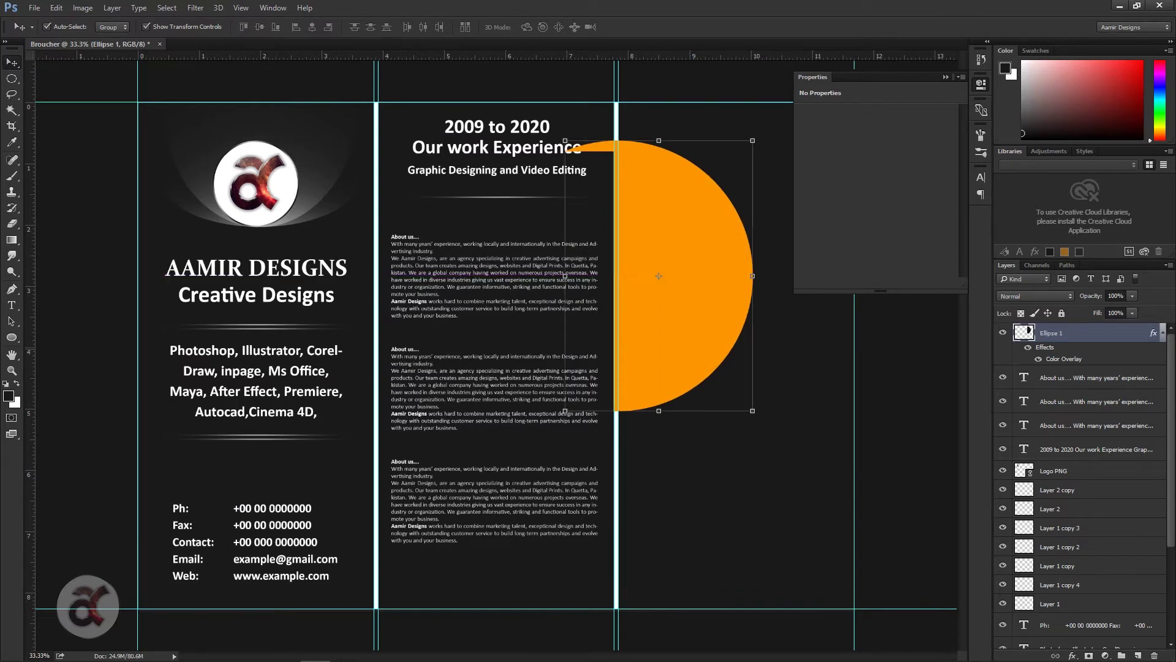
scroll(1079, 490, "down", 5)
left_click(1078, 582)
right_click(1022, 582)
key("Escape")
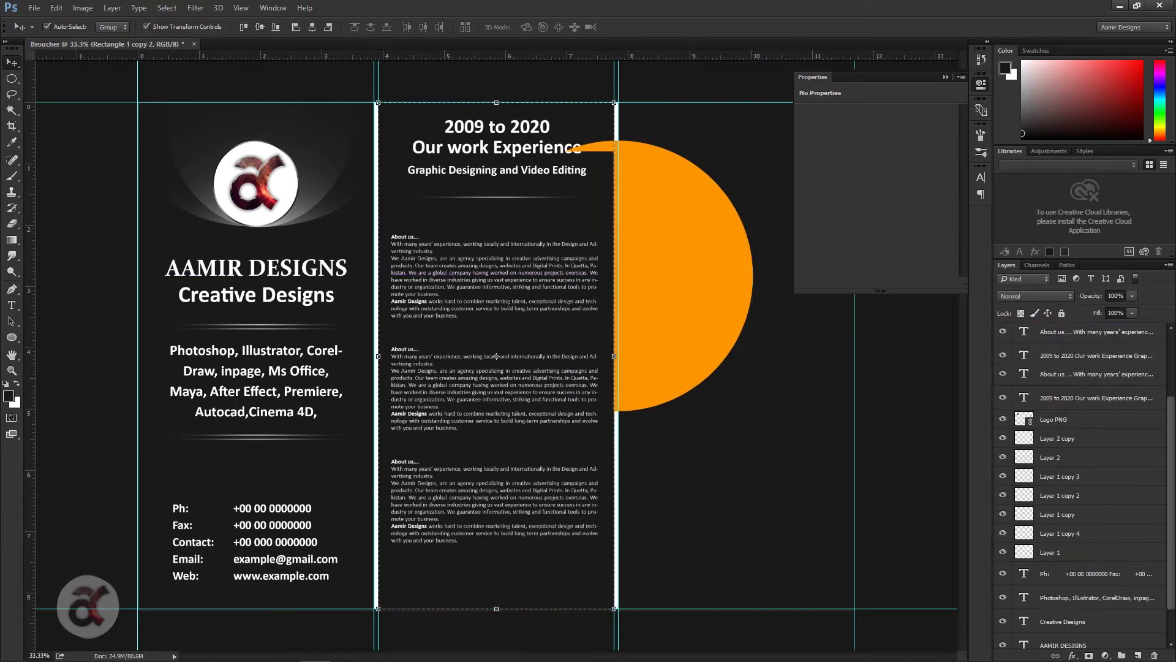
scroll(1085, 484, "up", 3)
left_click(1079, 333)
left_click_drag(728, 240, 733, 238)
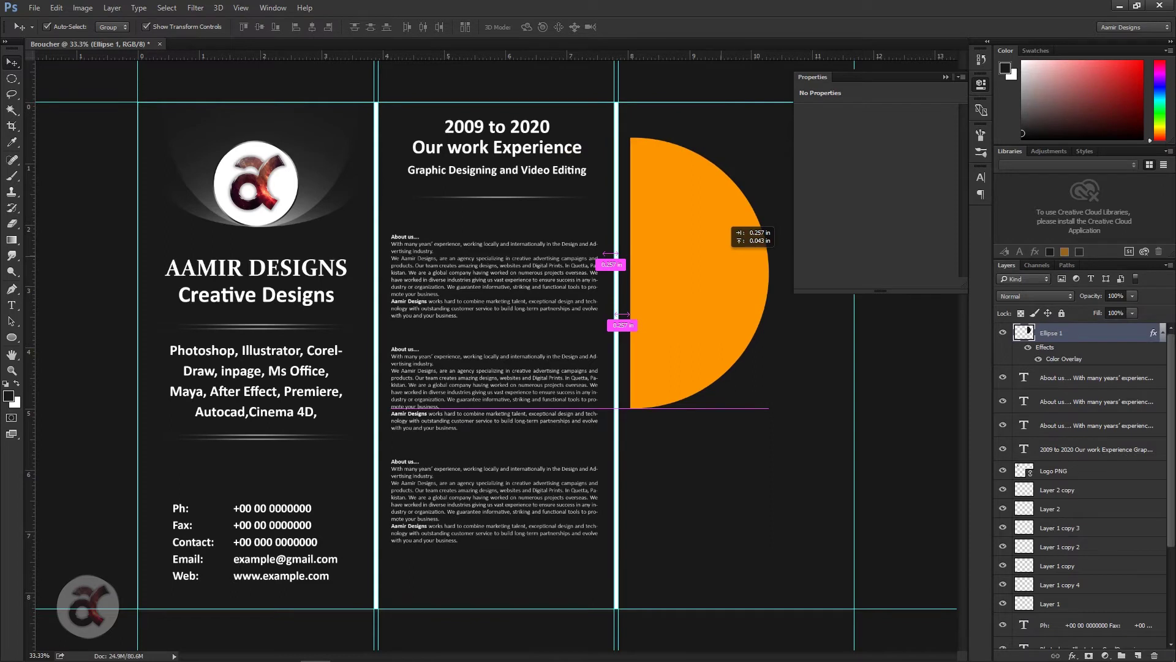
left_click(736, 356)
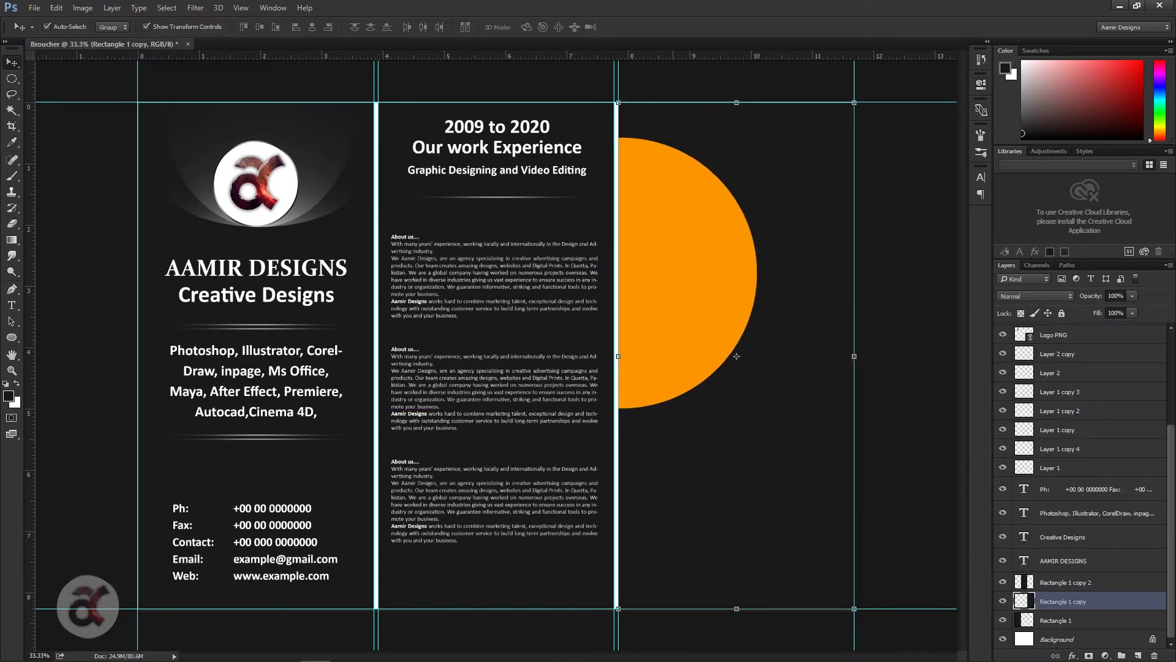
left_click(34, 8)
- Place the workshop photo and scale it to cover the orange circle
left_click(58, 247)
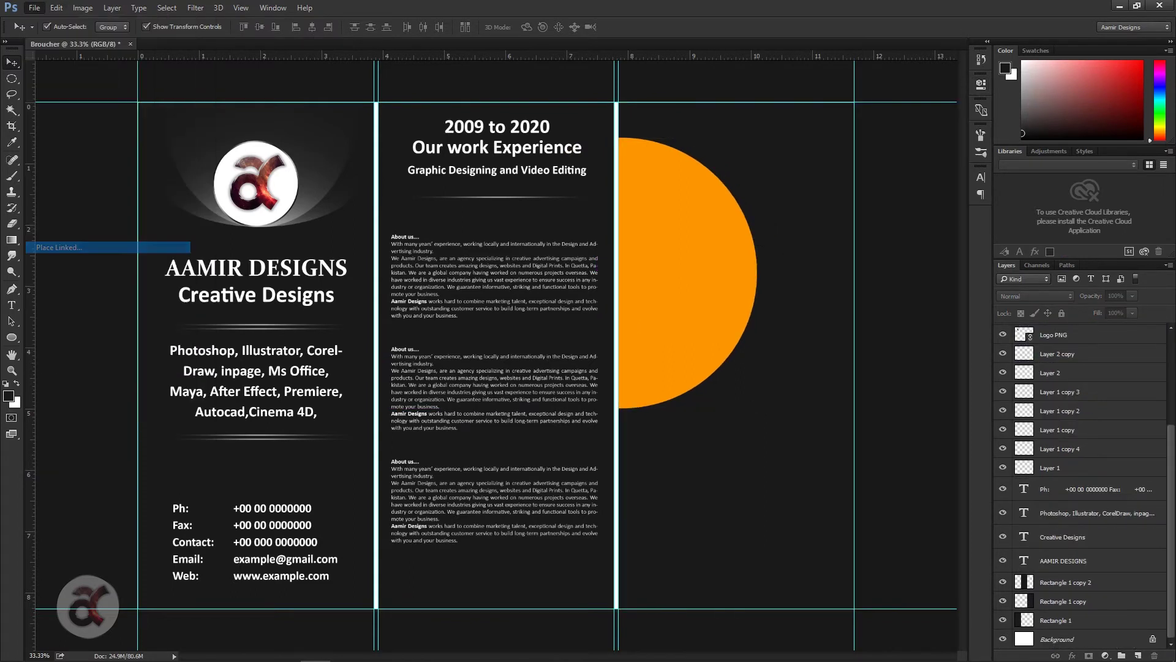
double_click(488, 117)
left_click_drag(559, 397, 664, 467)
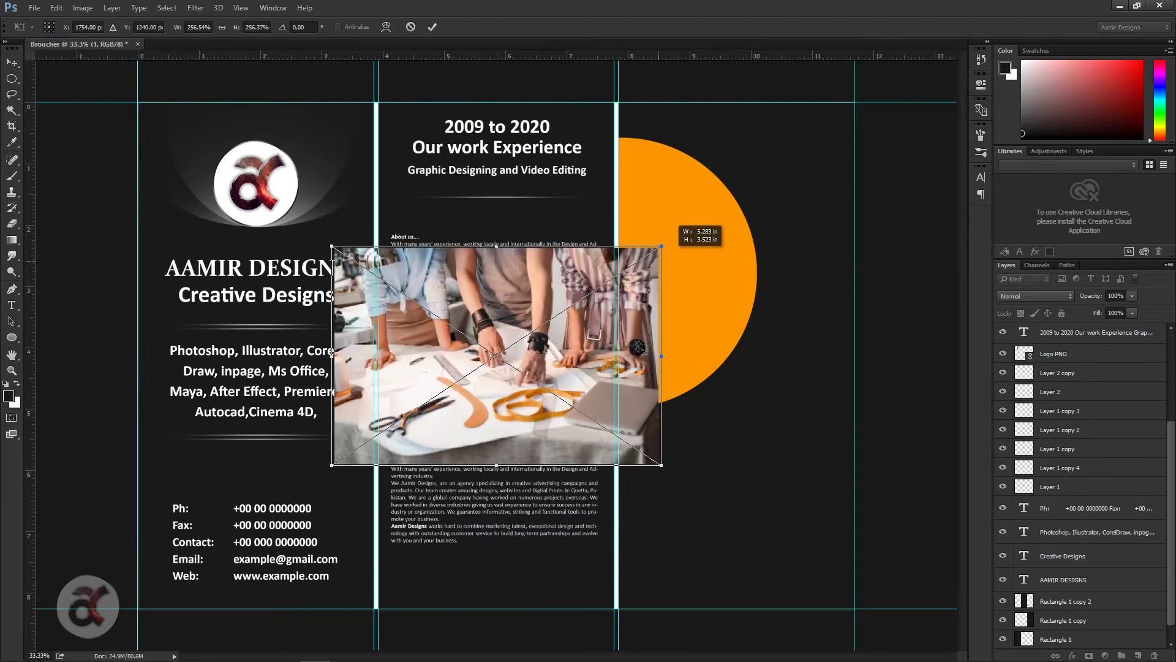
mouse_move(649, 388)
left_mouse_down()
mouse_move(824, 287)
mouse_move(787, 310)
left_mouse_up()
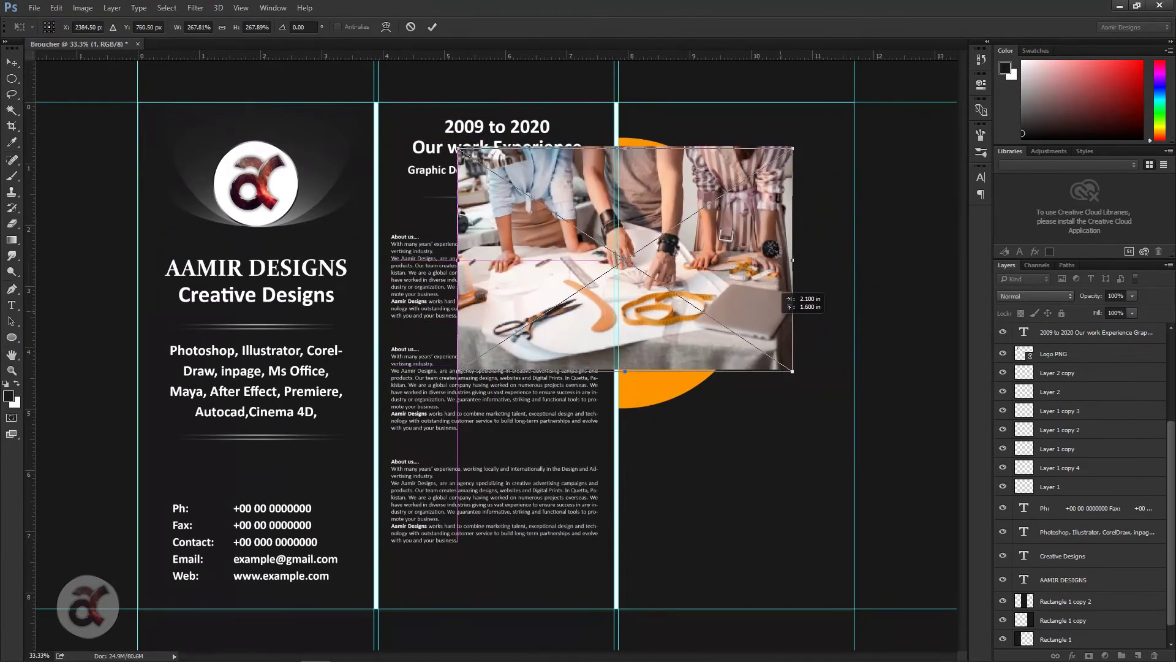
left_click_drag(625, 155, 625, 133)
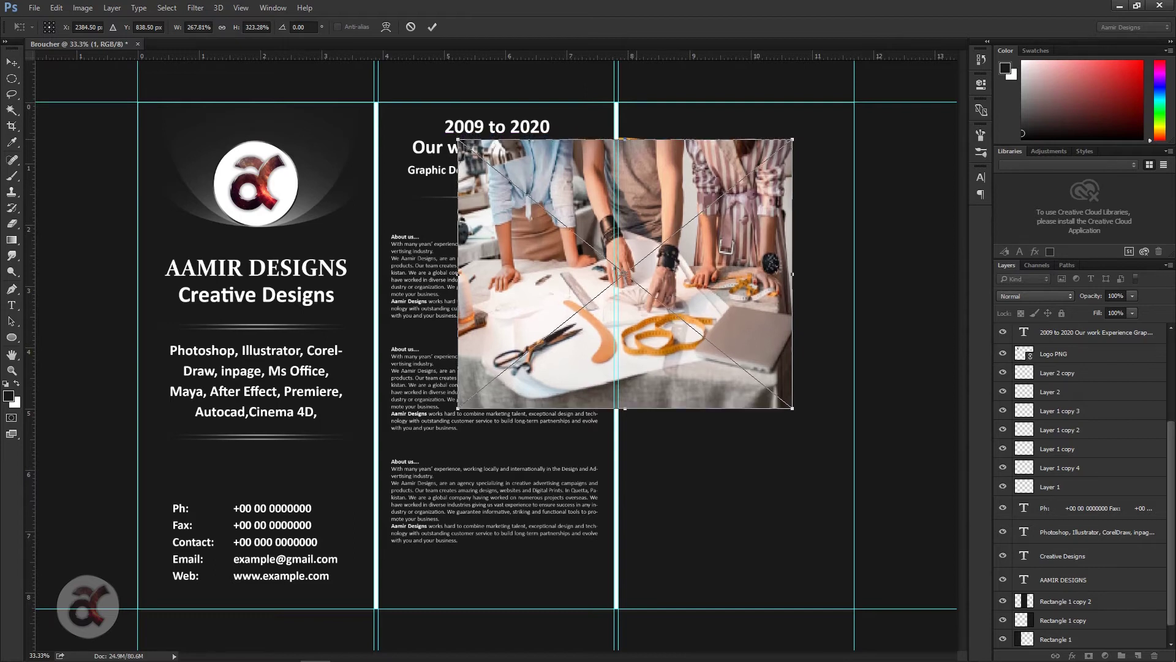
left_click_drag(625, 403, 625, 414)
key("Return")
- Clip the photo into the circle with a clipping mask and move both layers up together
scroll(1078, 428, "up", 3)
right_click(1053, 333)
left_click(956, 358)
left_click(688, 272)
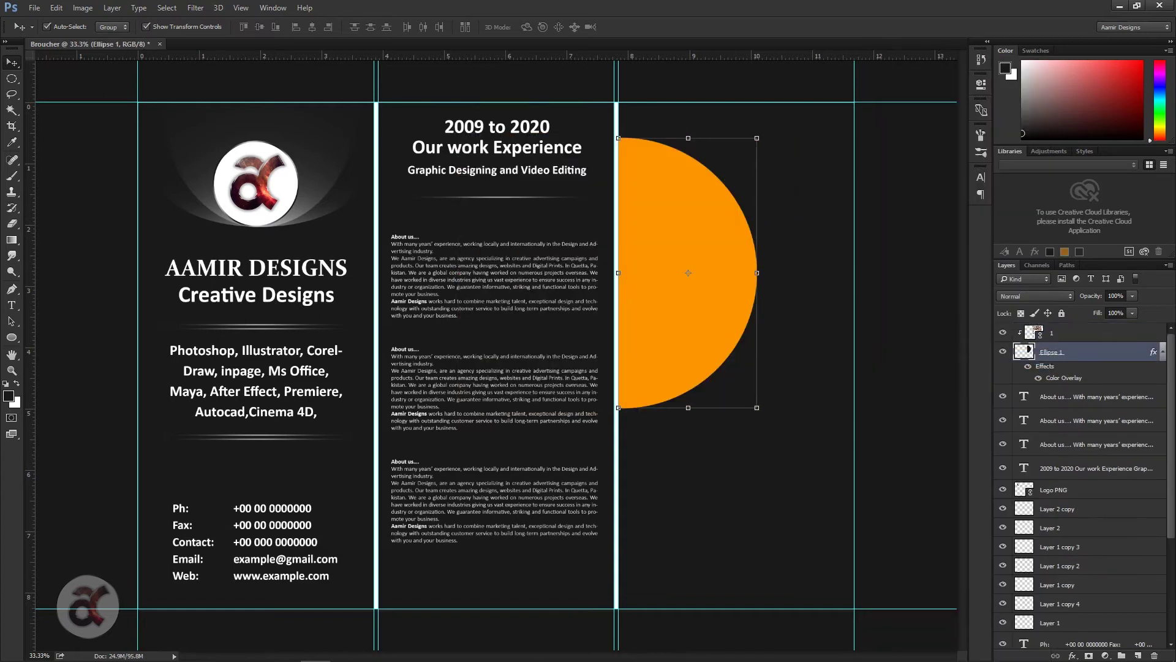
left_click(1052, 333, "shift")
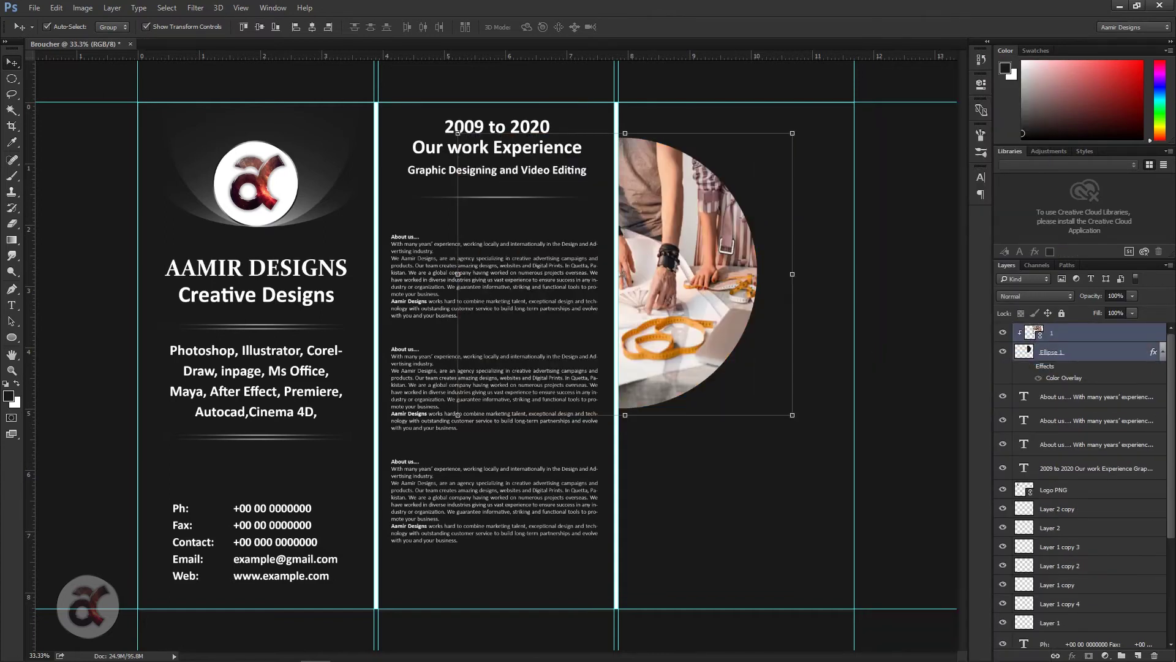
left_click_drag(711, 229, 714, 210)
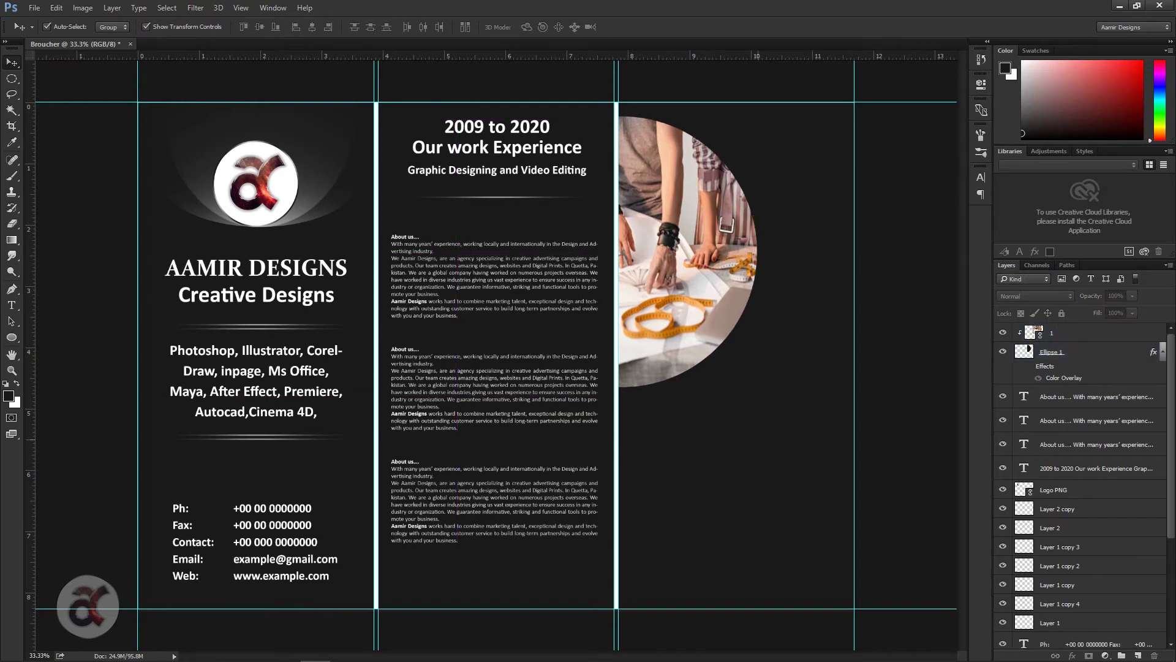
scroll(582, 368, "down", 5)
scroll(582, 367, "down", 2)
scroll(582, 367, "up", 7)
scroll(582, 367, "up", 5)
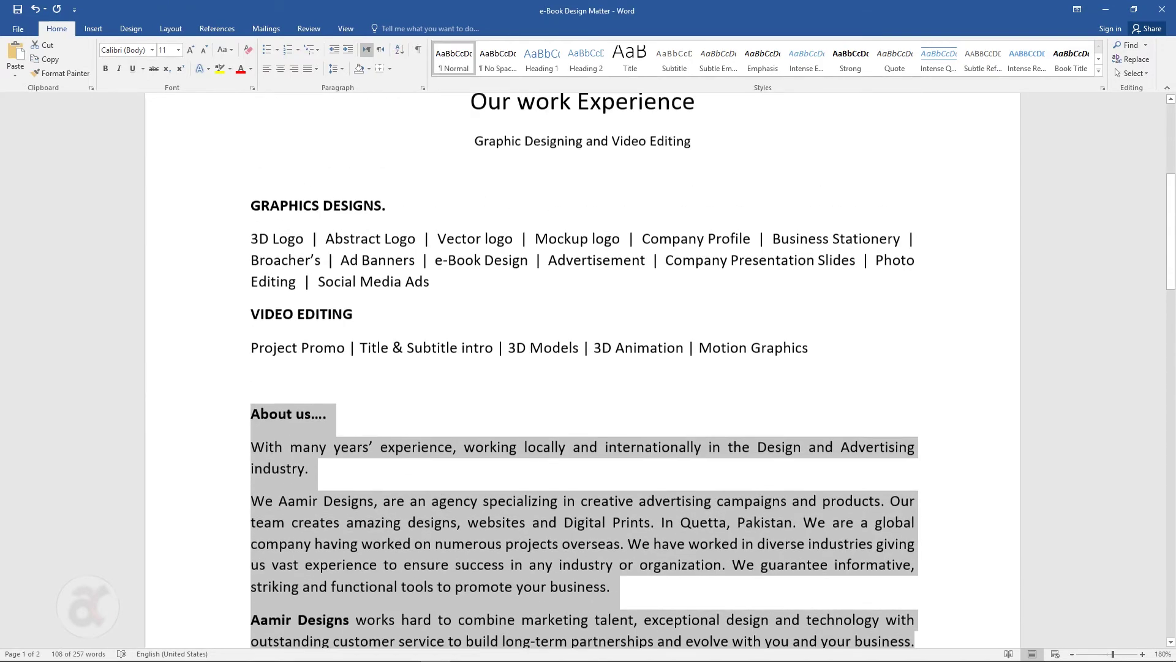
left_click_drag(251, 279, 809, 422)
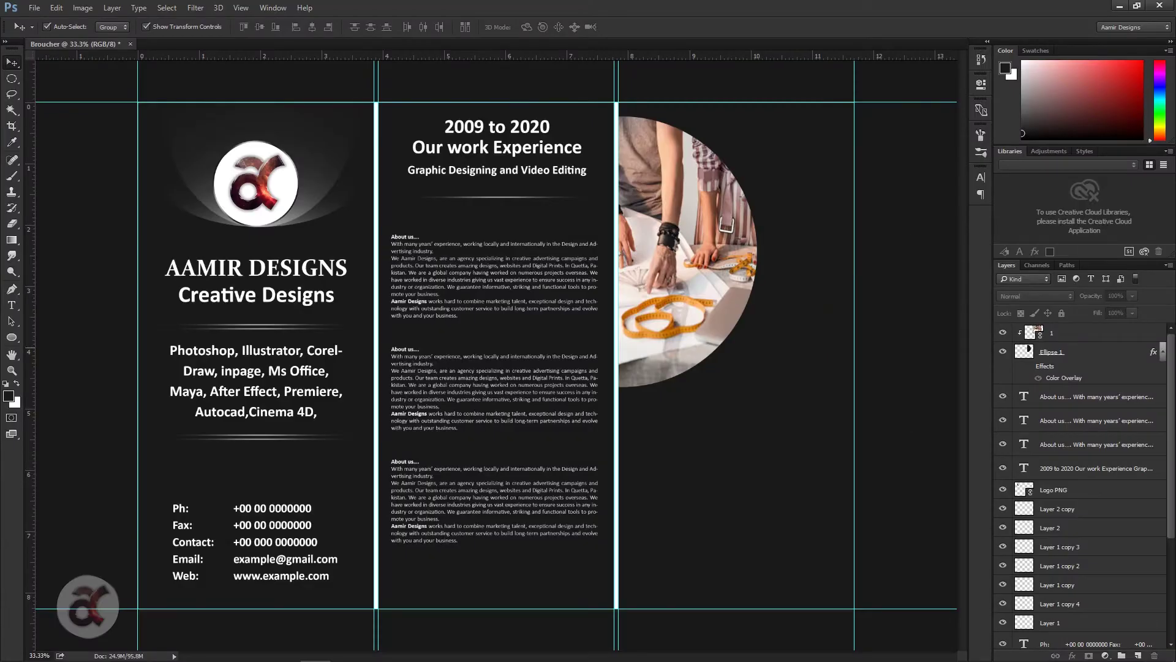
- Paste the service list into a text box below the photo circle in white
left_click_drag(625, 409, 847, 511)
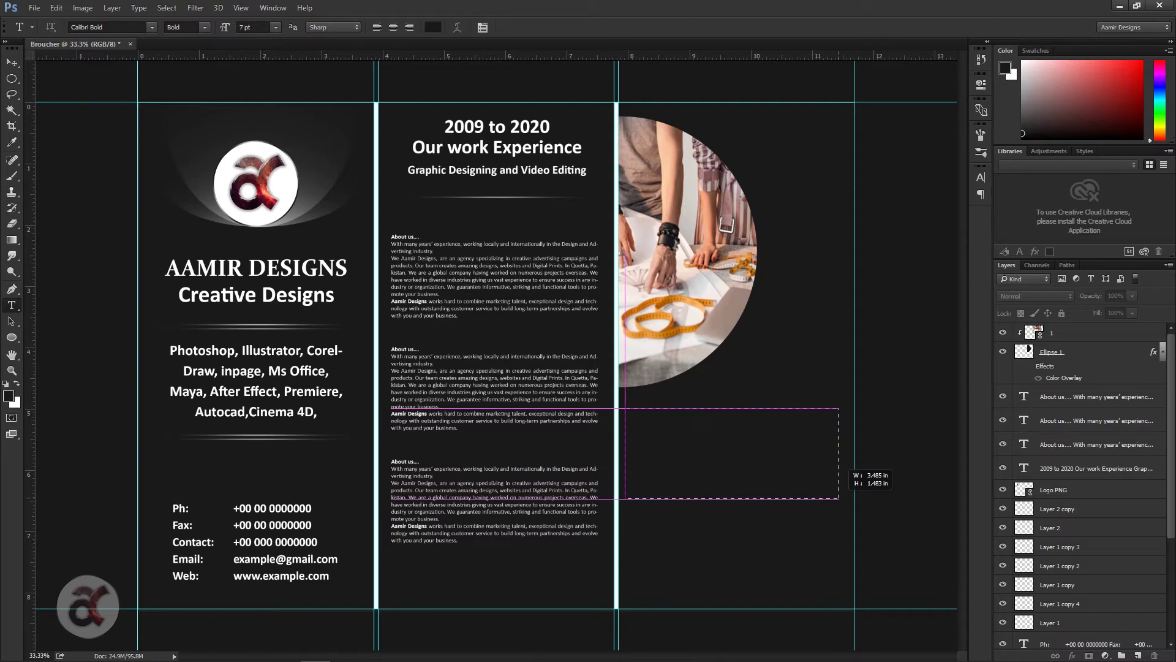
key("ctrl+v")
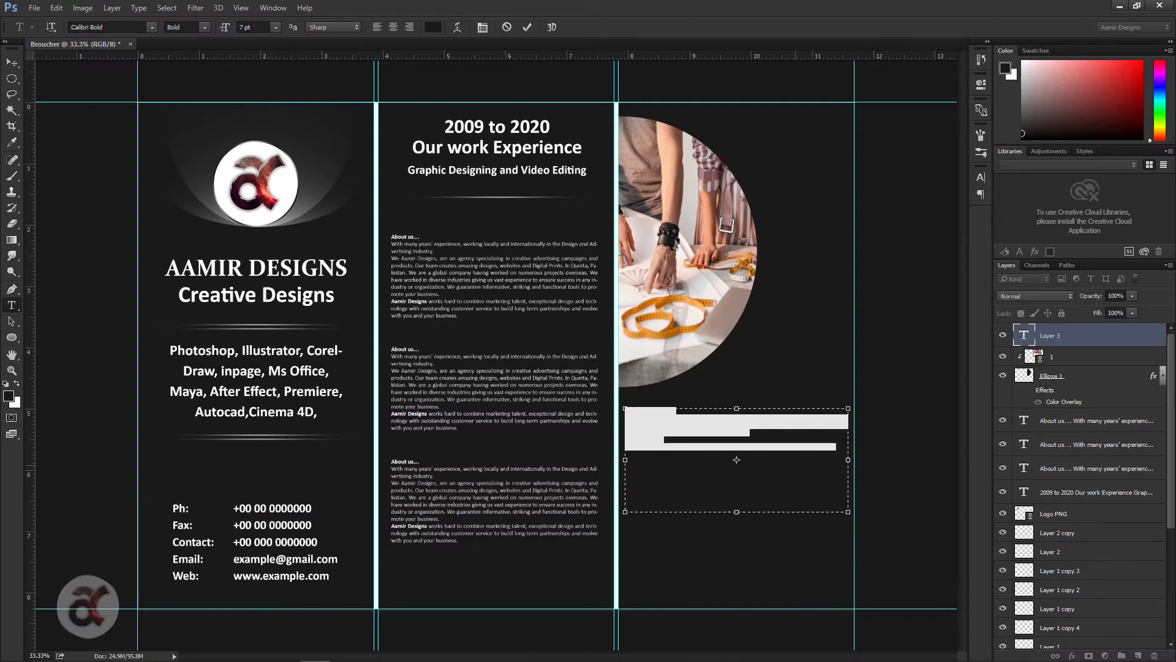
left_click(433, 27)
left_click(482, 27)
key("ctrl+a")
key("ctrl+shift+period")
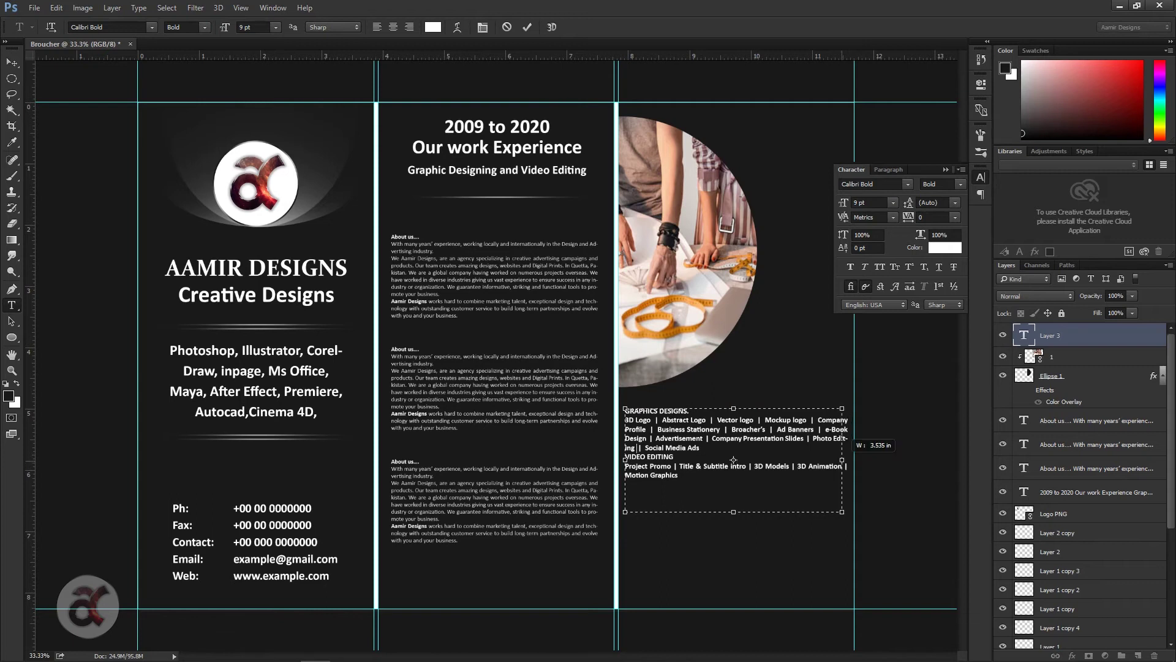
left_click_drag(841, 459, 833, 460)
- Set the service list to 8 pt with a blank line before VIDEO EDITING
key("ctrl+a")
left_click(870, 202)
type("8")
left_click(626, 452)
key("Return")
- Make the list Calibri Light with bold GRAPHICS DESIGNS and VIDEO EDITING headings, then fit the box
key("ctrl+a")
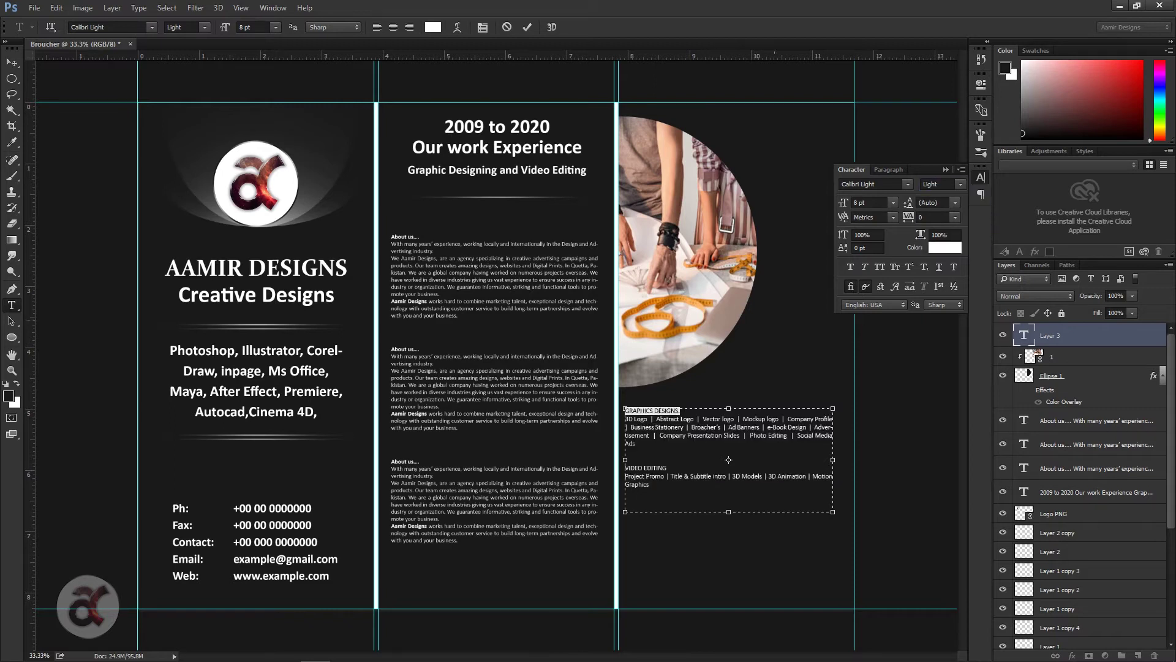
left_click(937, 203)
left_click(940, 184)
left_click(937, 234)
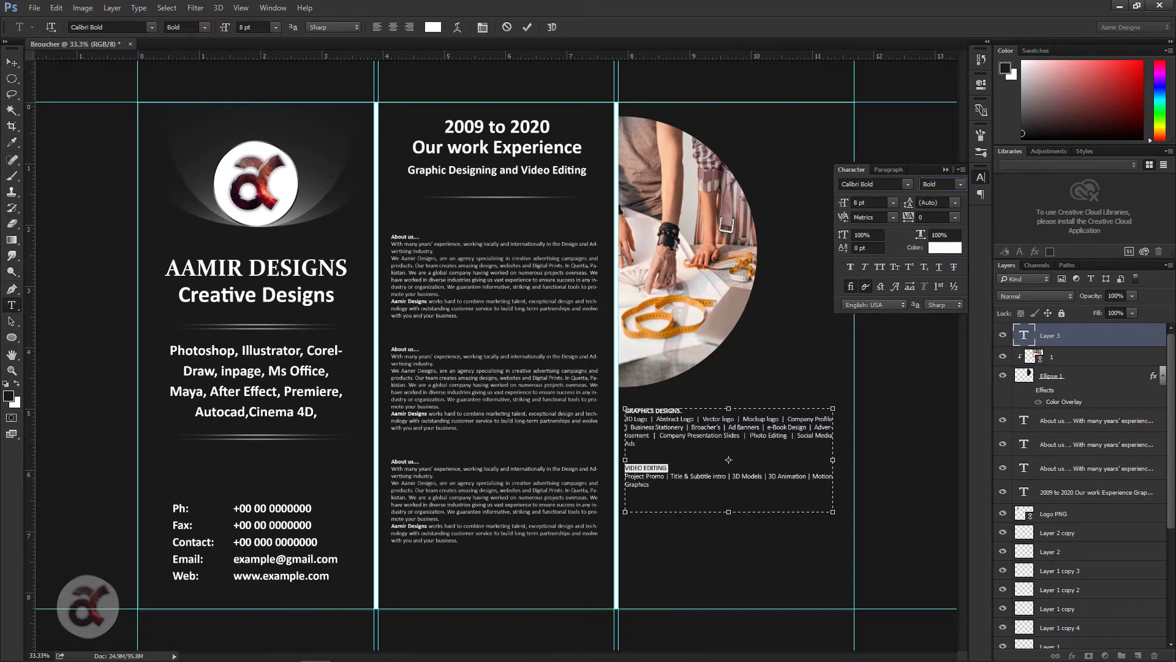
left_click_drag(728, 511, 729, 490)
left_click_drag(836, 449, 827, 450)
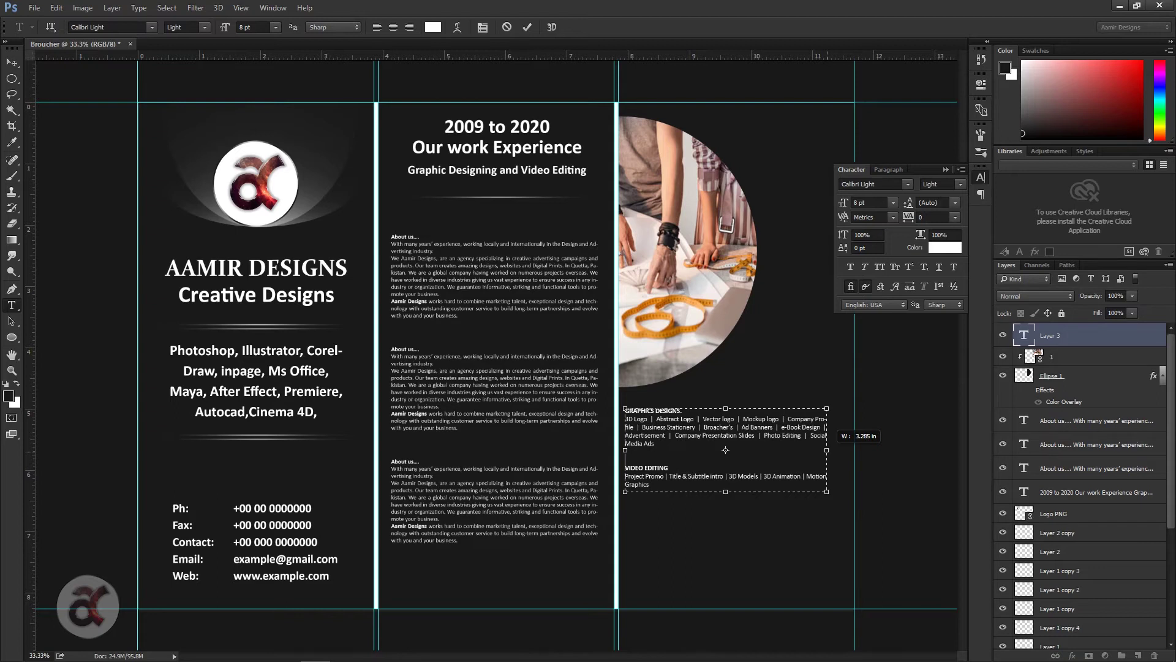
left_click(12, 61)
left_click_drag(726, 450, 737, 458)
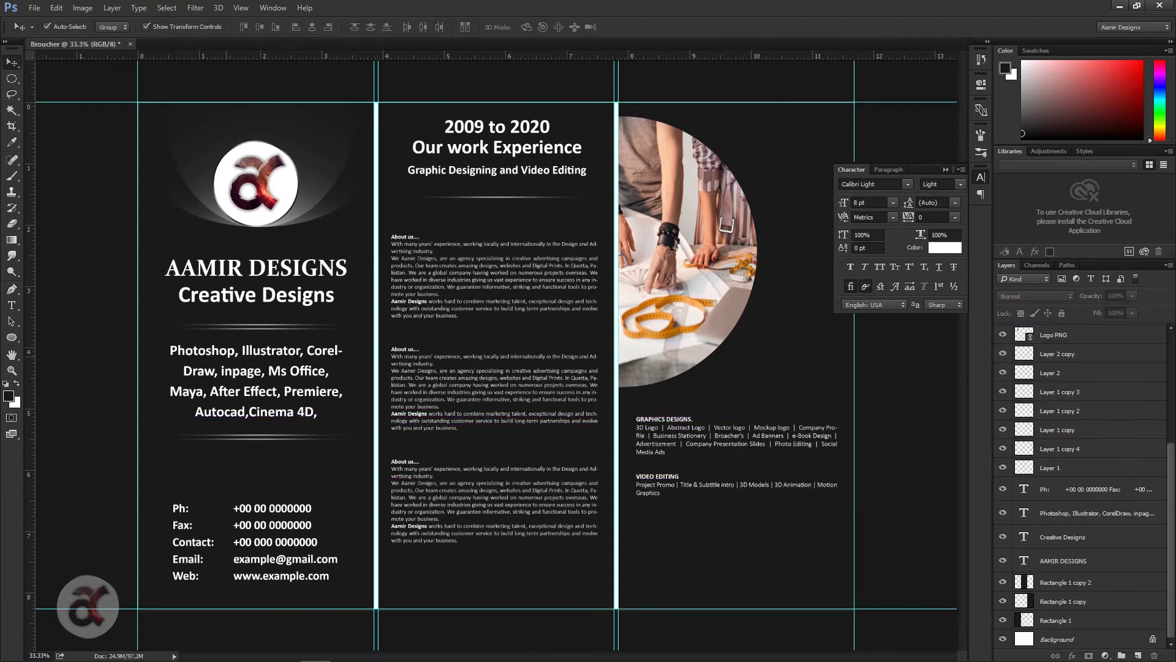
- Alt-drag a copy of the skills separator line to sit under the service list
left_click(257, 355)
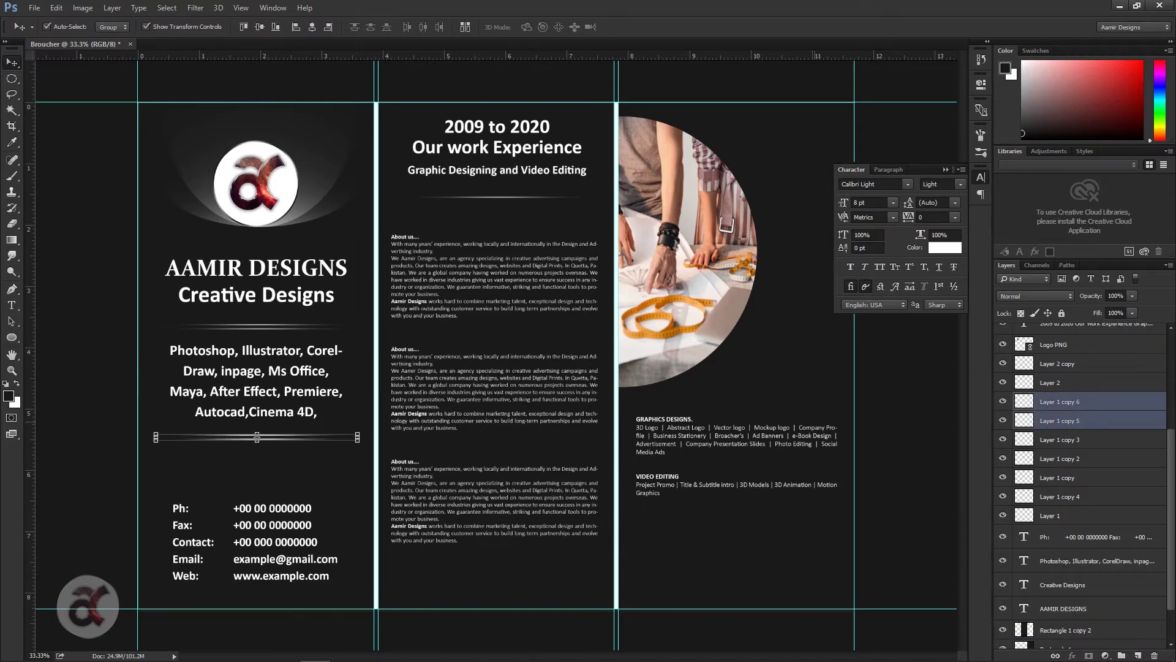
left_click(256, 436)
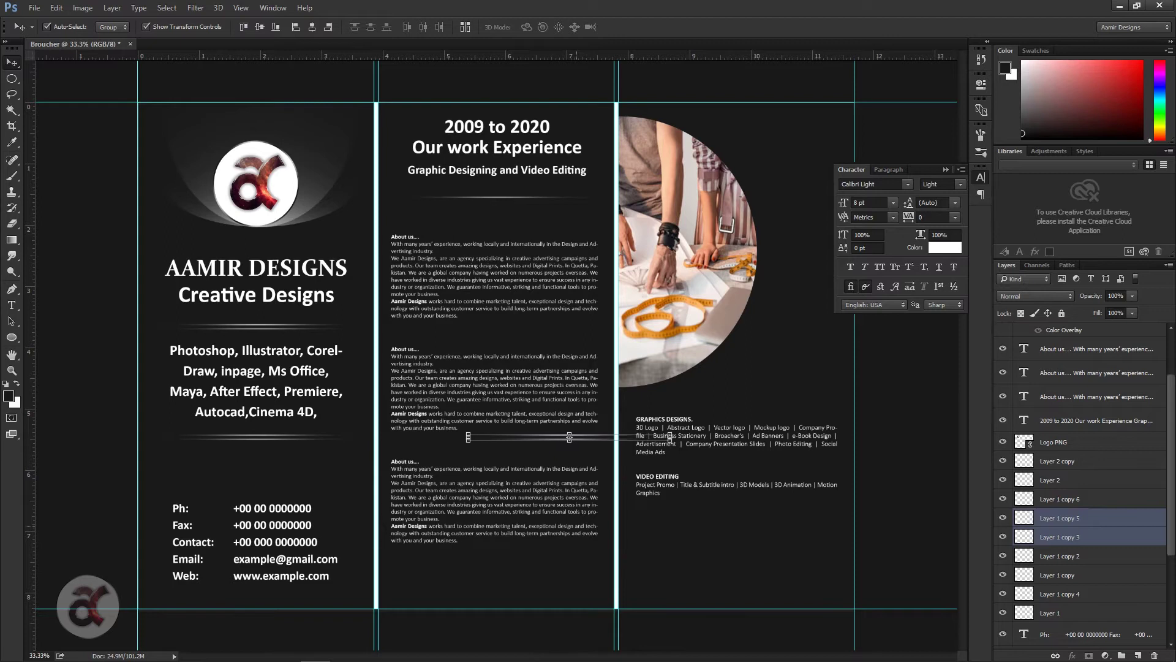
left_click_drag(716, 435, 716, 512)
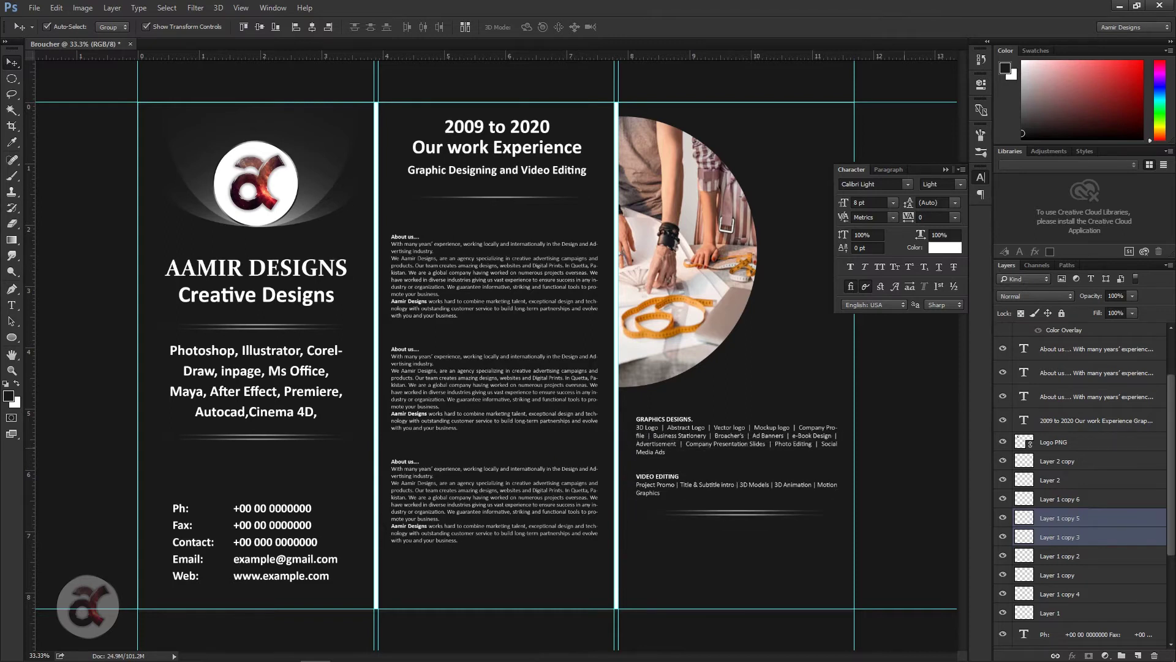
- Paste the 'Specially: Graphic Designs' tagline, rotate it vertical, enlarge it and position it on the right panel
key("alt+Tab")
key("ctrl+c")
key("alt+Tab")
key("ctrl+v")
key("ctrl+t")
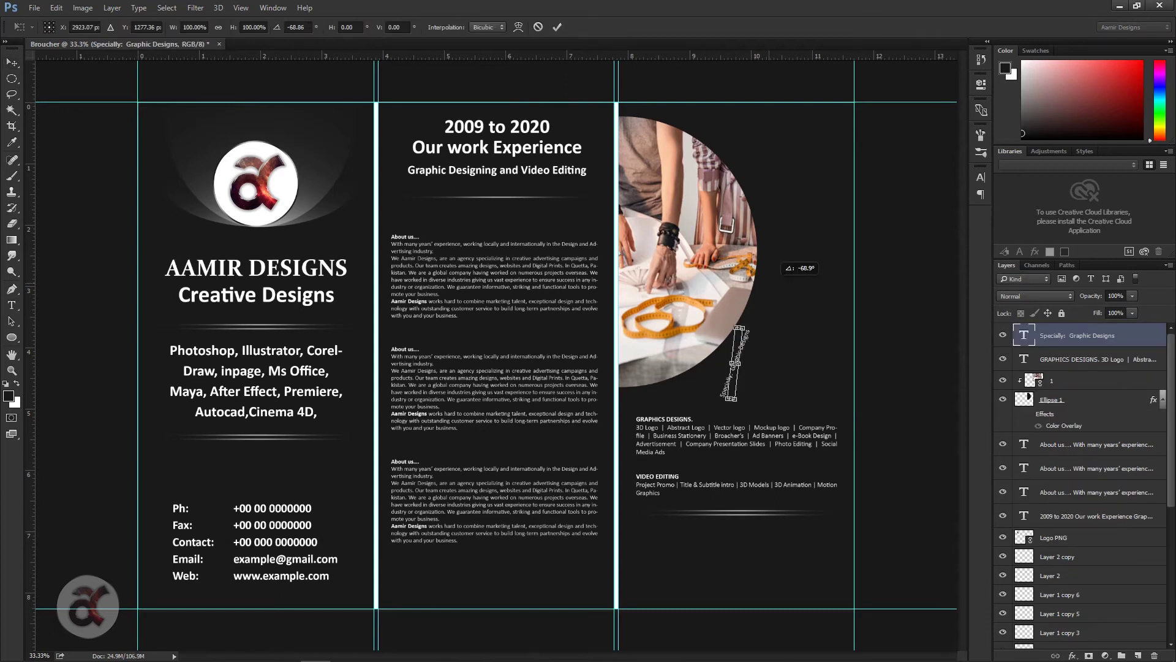
key("Return")
left_click_drag(735, 364, 796, 202)
key("ctrl+t")
left_click_drag(821, 288, 821, 363)
key("Return")
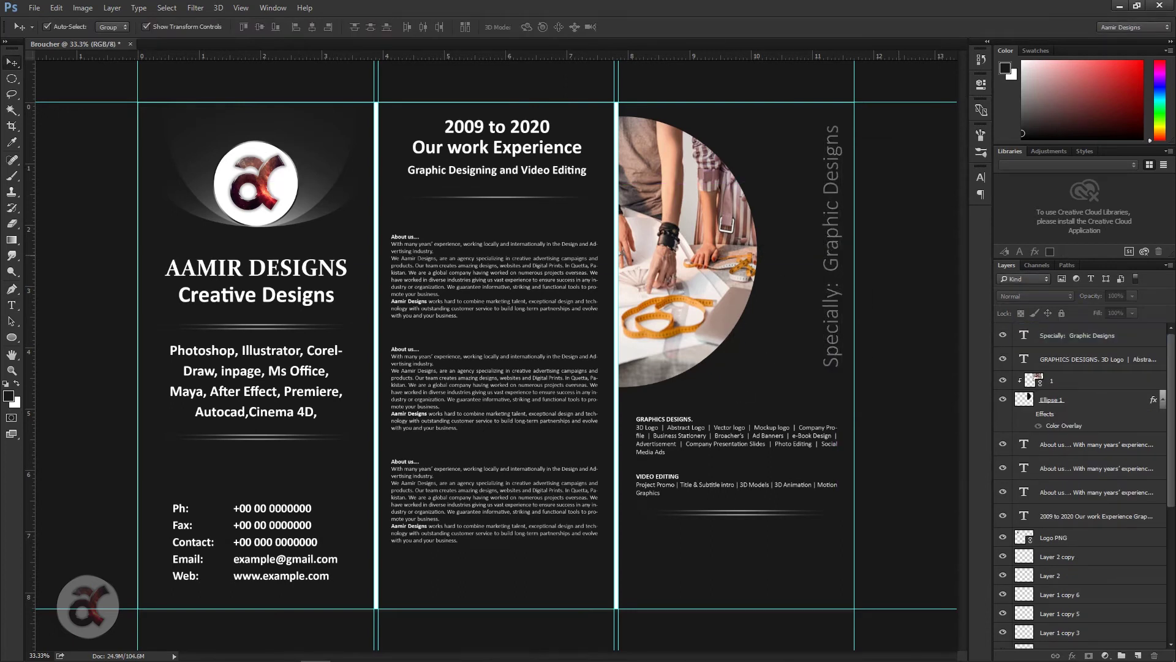
left_click(864, 208)
left_click_drag(828, 258, 829, 280)
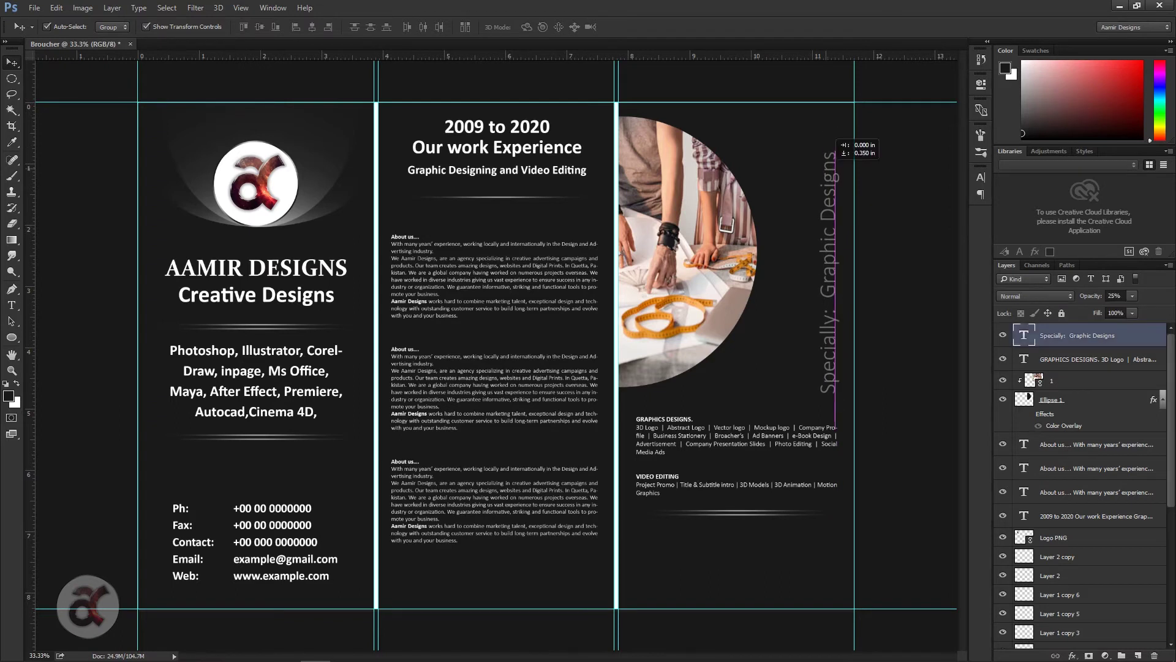
- Set up the Pen tool in shape mode with foreground and background colours swapped
key("p")
key("x")
key("x")
left_click(61, 27)
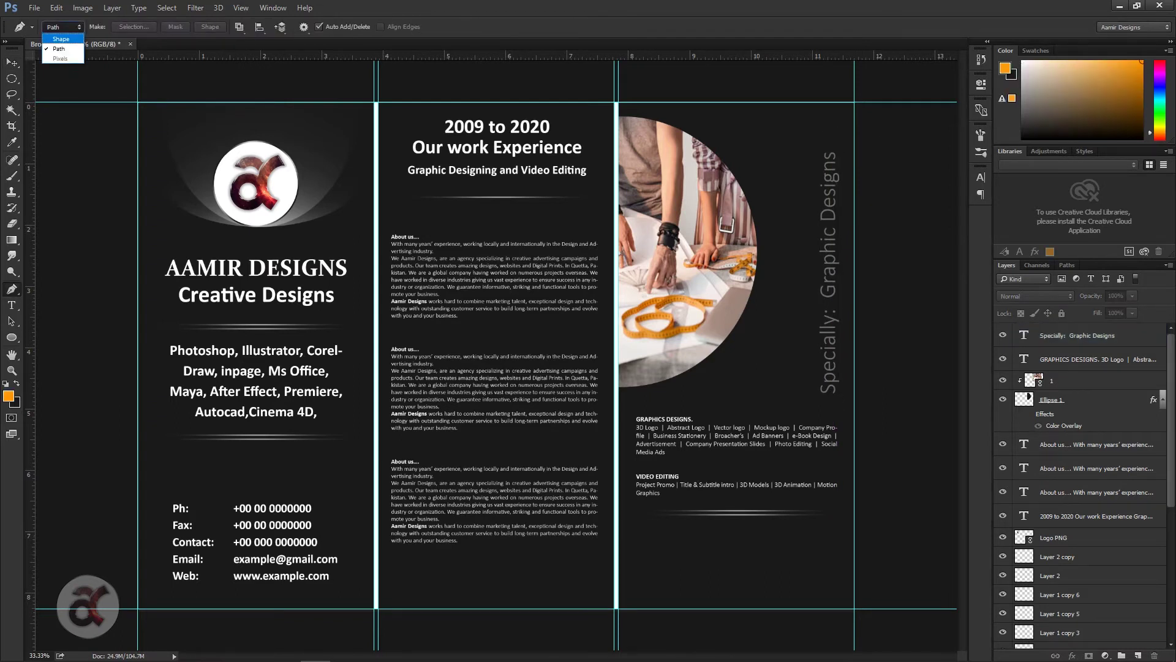
- Draw an orange triangle and rotate it a quarter turn into the left panel's top corner
left_click(636, 533)
left_click(636, 591)
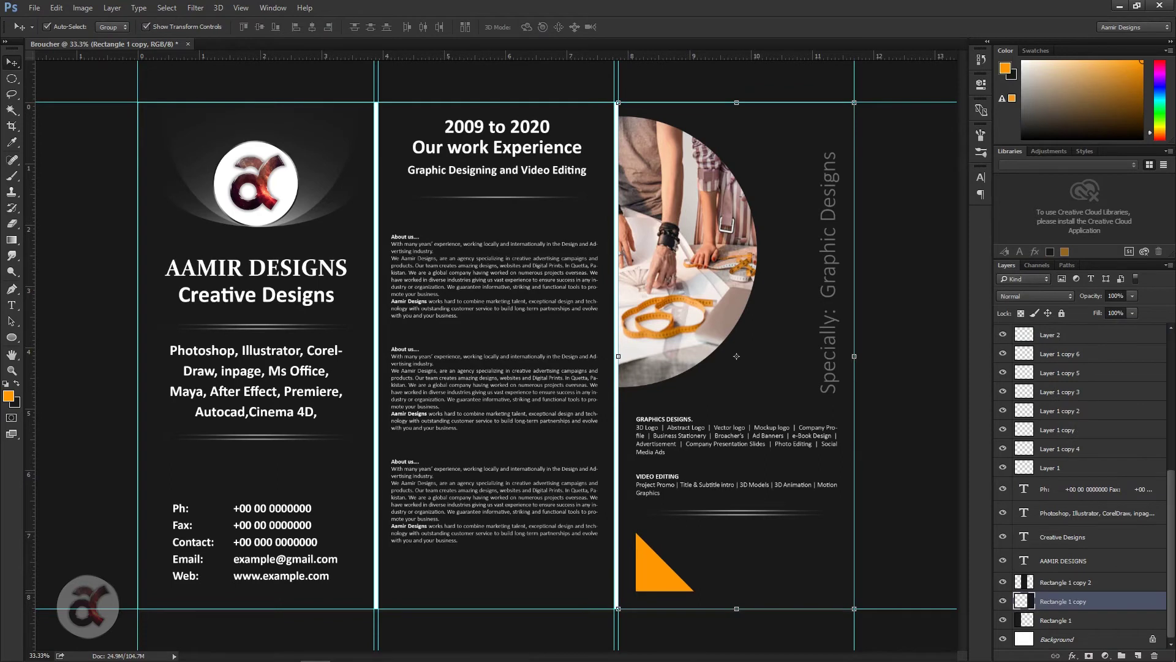
left_click_drag(662, 566, 184, 147)
key("ctrl+t")
left_click_drag(220, 183, 147, 184)
key("Return")
mouse_move(186, 146)
left_mouse_down()
mouse_move(174, 137)
mouse_move(821, 136)
left_mouse_up()
- Put a horizontally mirrored triangle copy in the right panel's top-right corner and nudge the tagline down
left_click(737, 356)
left_click(821, 128, "ctrl")
left_click(46, 27)
left_click_drag(830, 148, 841, 158)
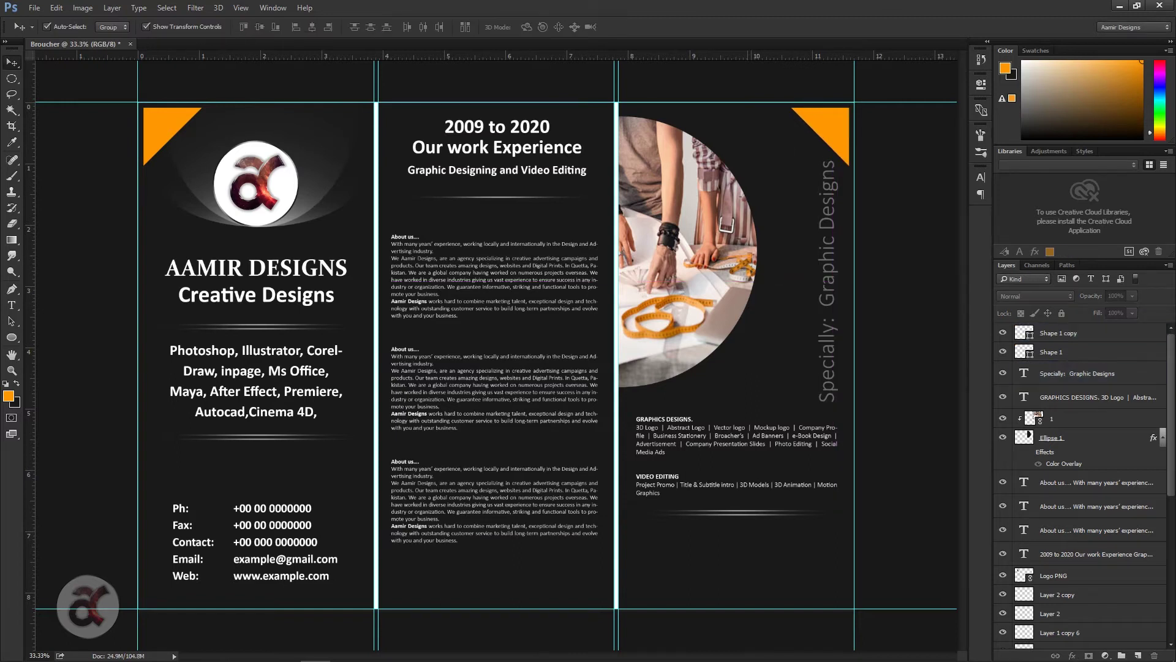
left_click(34, 8)
left_click(61, 238)
- Place the Facebook, Twitter and YouTube icons from the Social Media icons folder as linked images
double_click(259, 105)
left_click(143, 102)
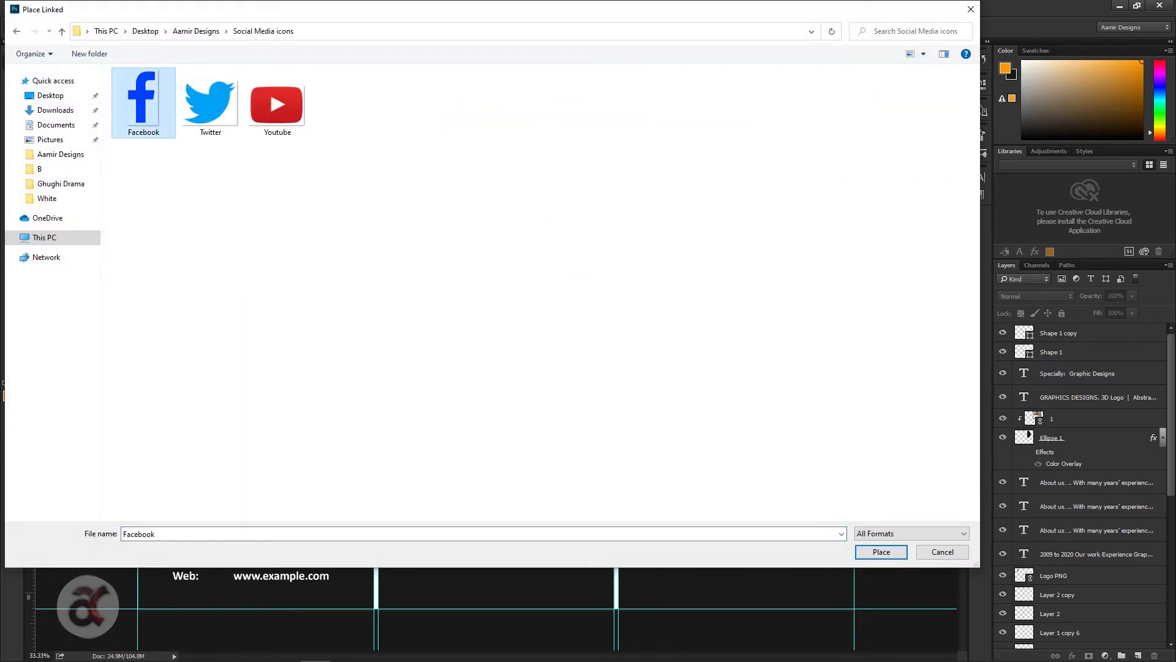
double_click(143, 101)
left_click(34, 8)
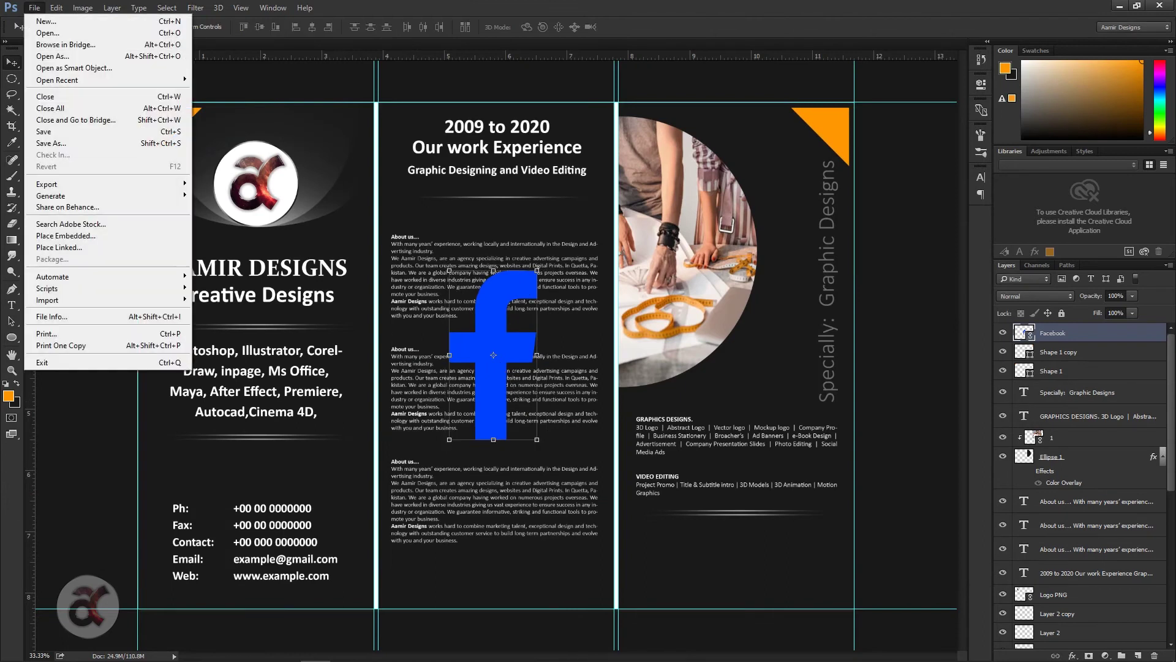
left_click(59, 247)
double_click(210, 105)
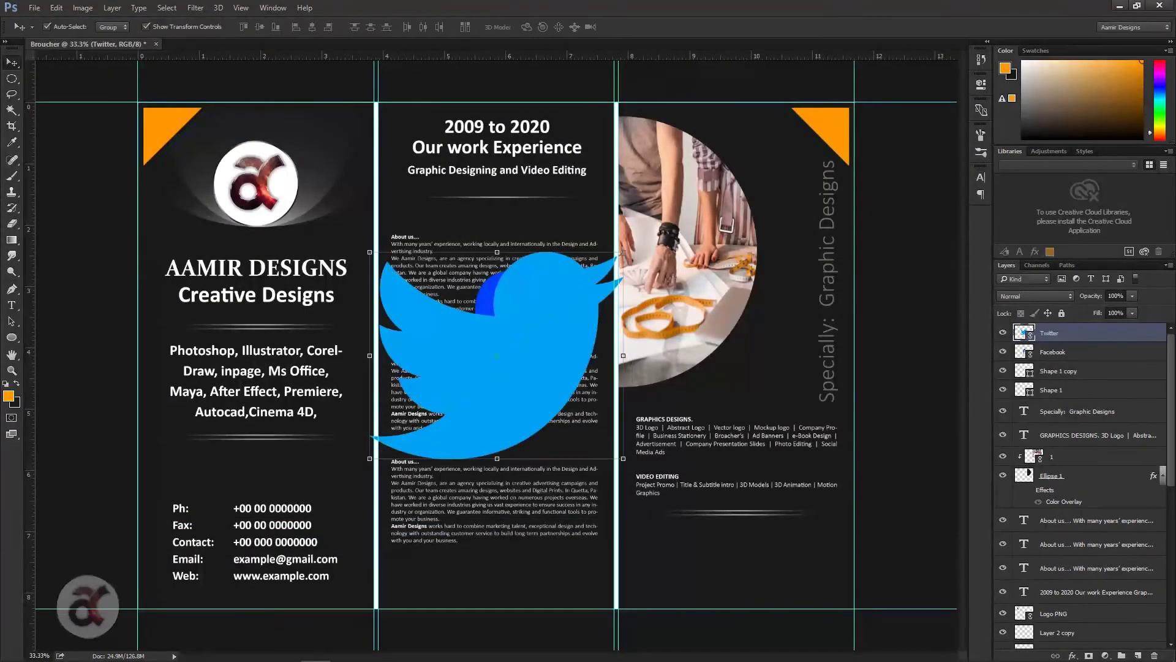
left_click(34, 8)
left_click(59, 247)
double_click(276, 105)
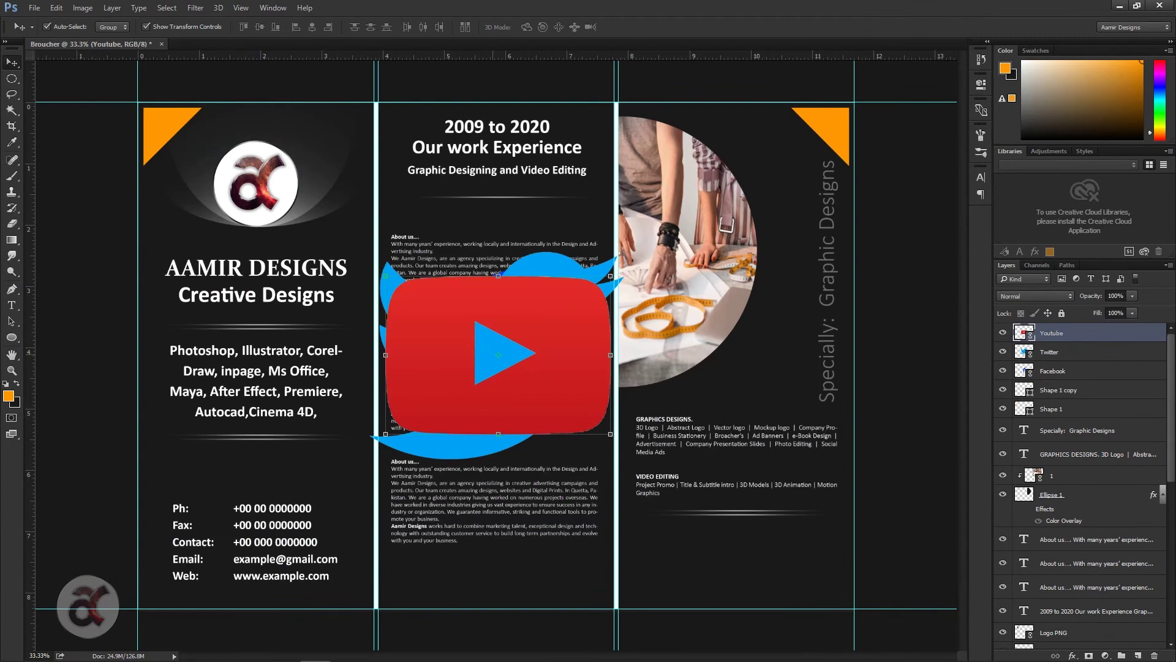
- Scale the YouTube icon to 10% and move it to the right panel's bottom
key("ctrl+t")
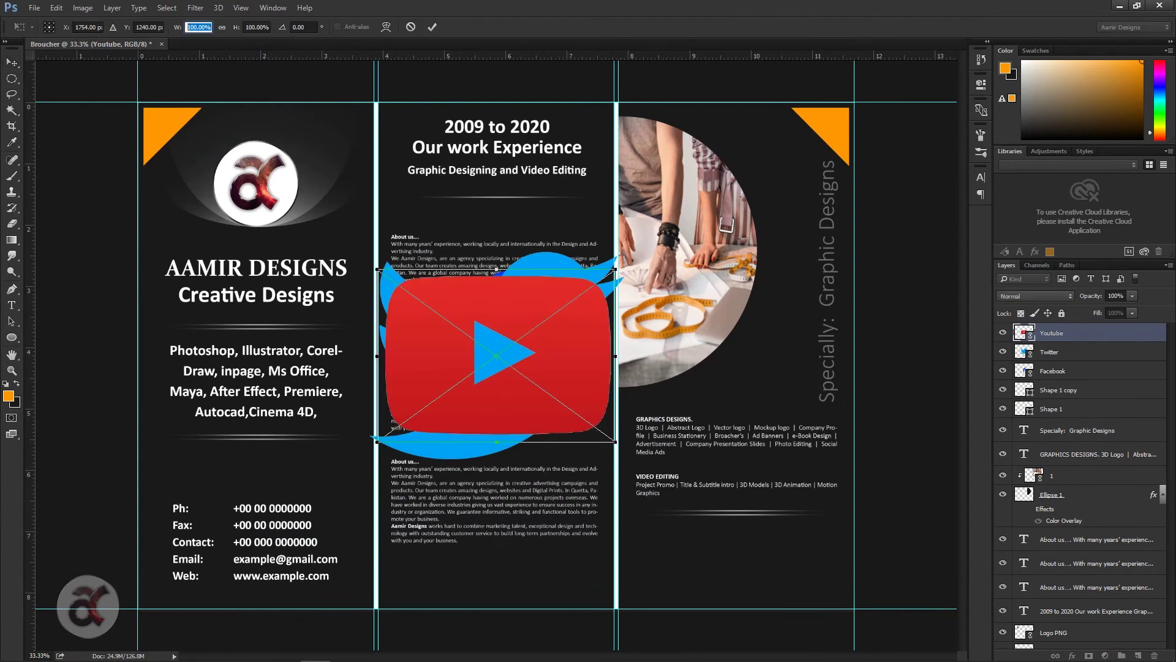
type("10")
key("Tab")
type("10")
key("Return")
key("Return")
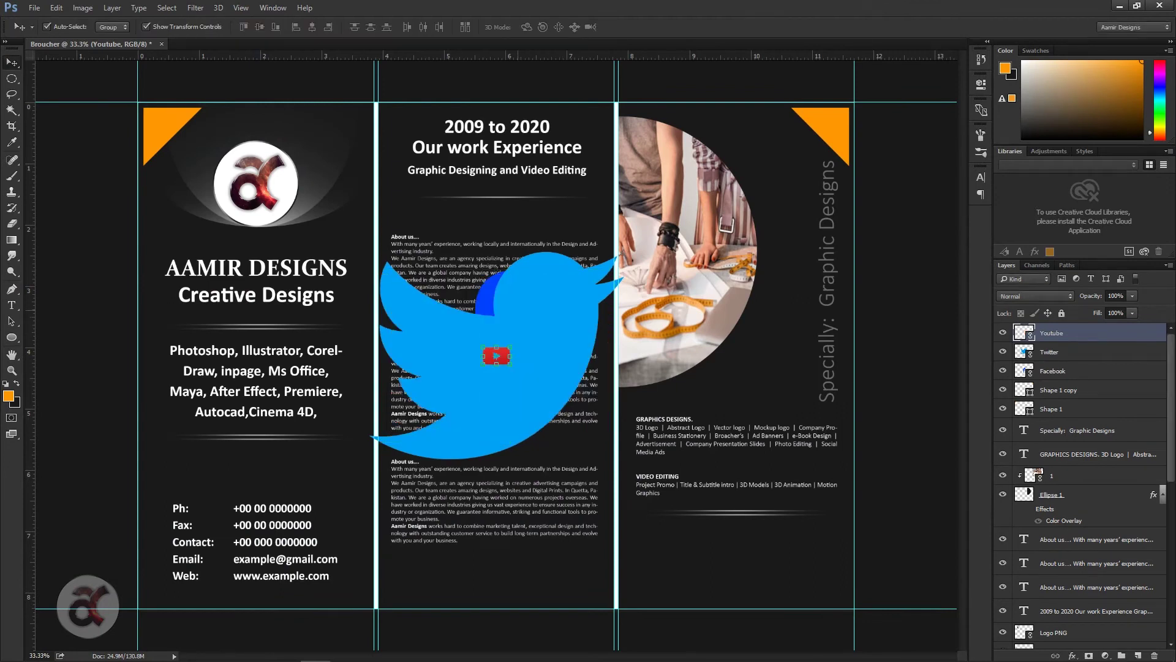
key("ctrl+t")
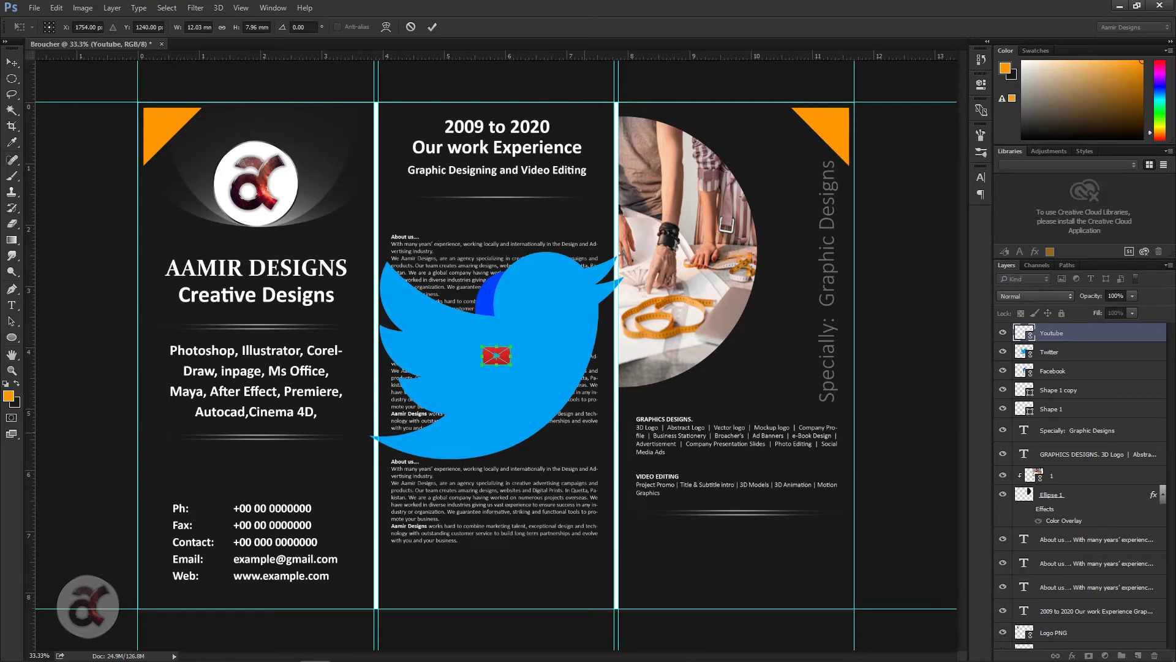
key("Return")
left_click_drag(496, 357, 687, 545)
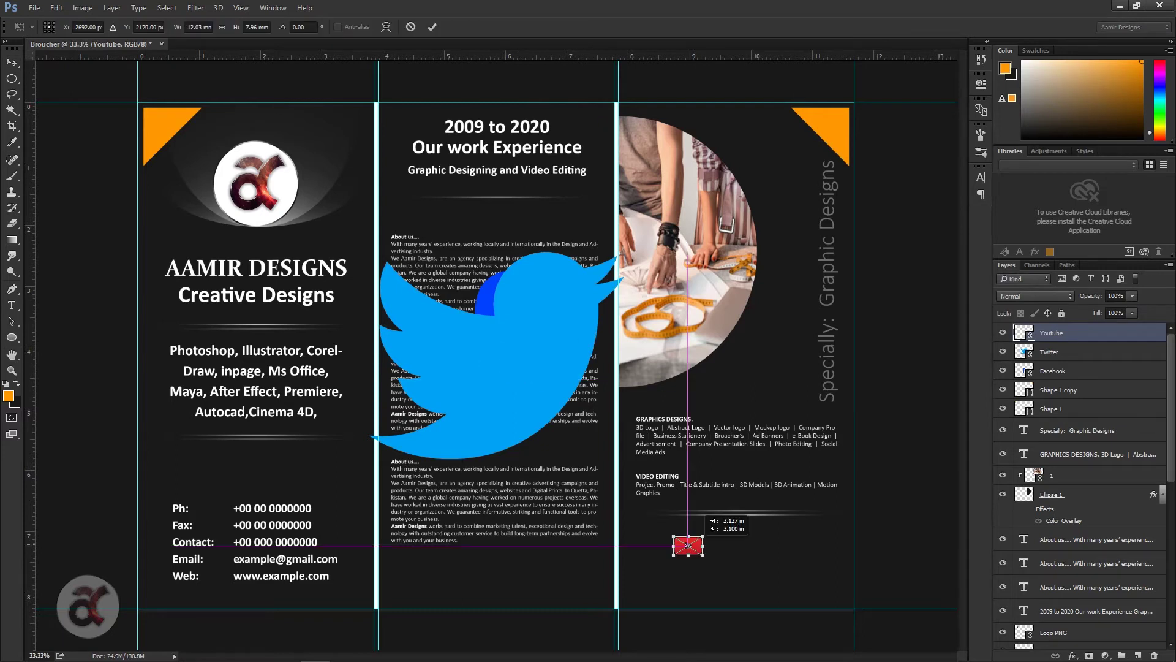
key("Return")
- Shrink the Twitter bird to size 3 and set it beside the YouTube icon
left_click(497, 355)
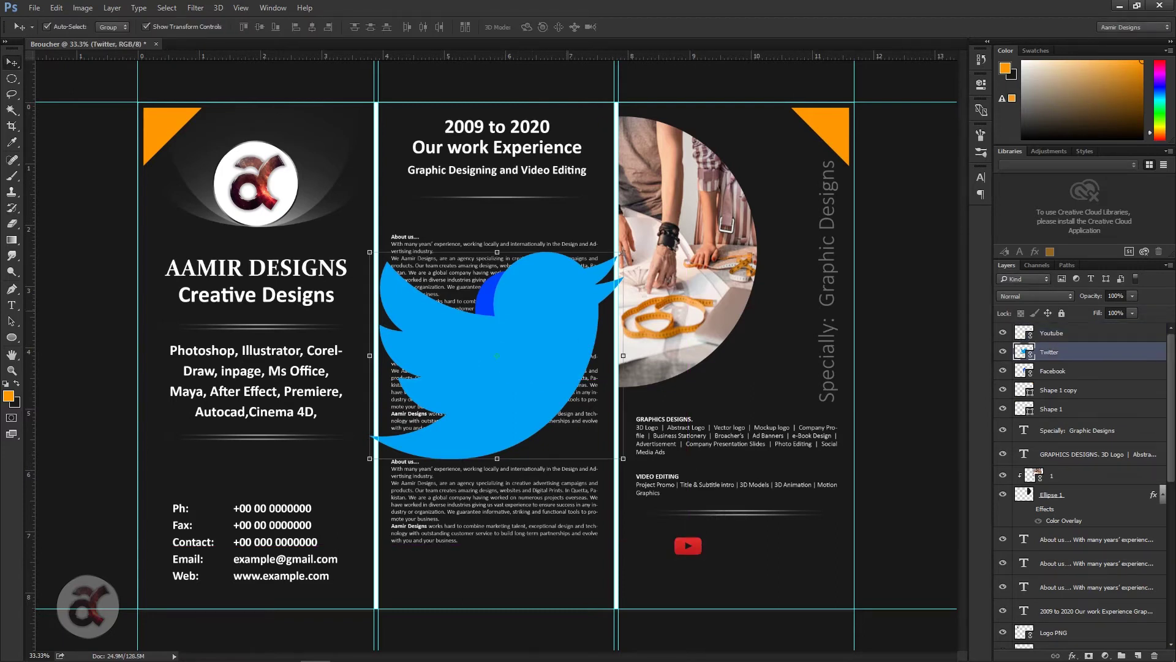
key("ctrl+t")
key("Tab")
type("3")
key("Return")
key("Return")
key("Return")
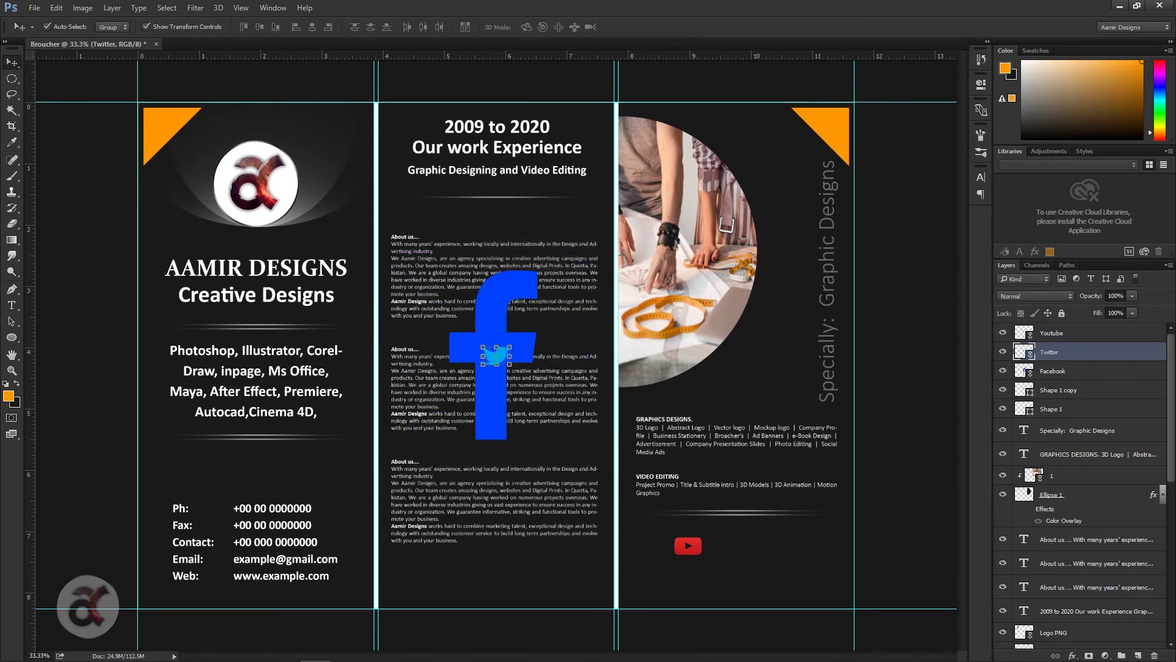
left_click_drag(496, 356, 732, 546)
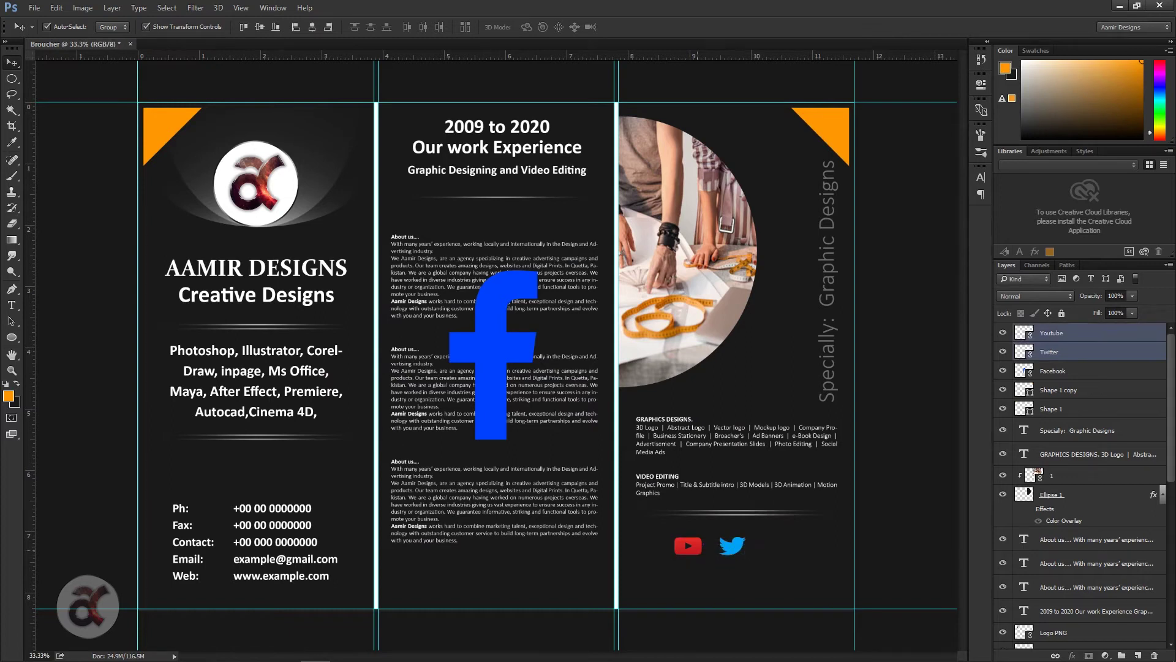
- Shrink the Facebook logo to size 8 and move it to the right panel's bottom
key("ctrl+t")
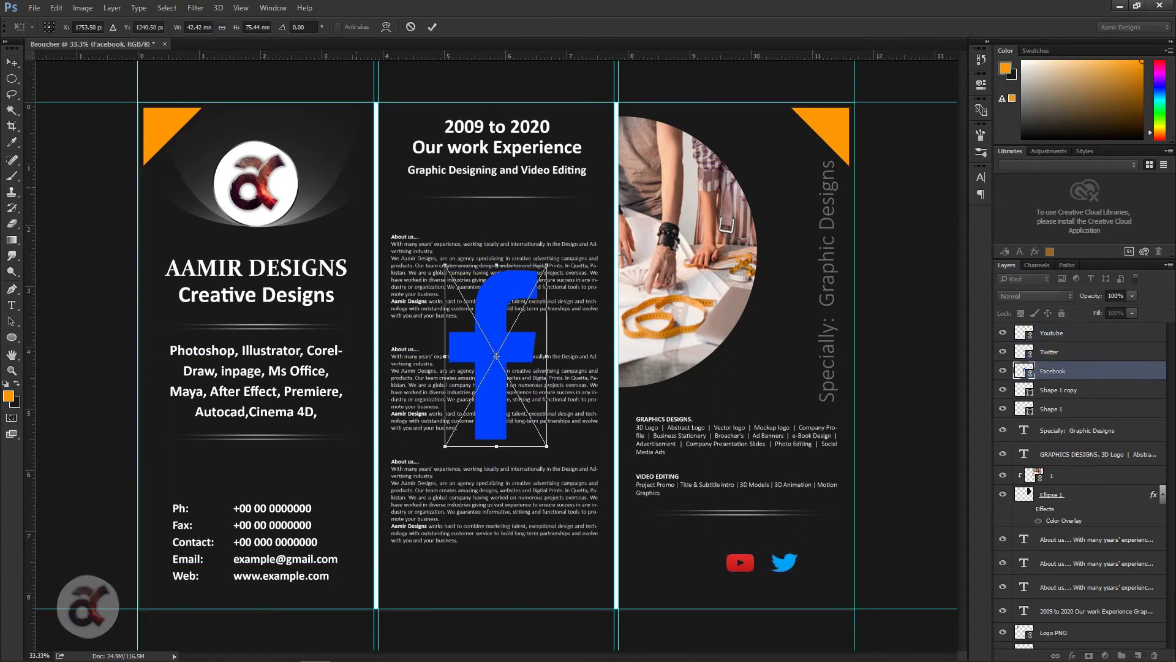
type("8")
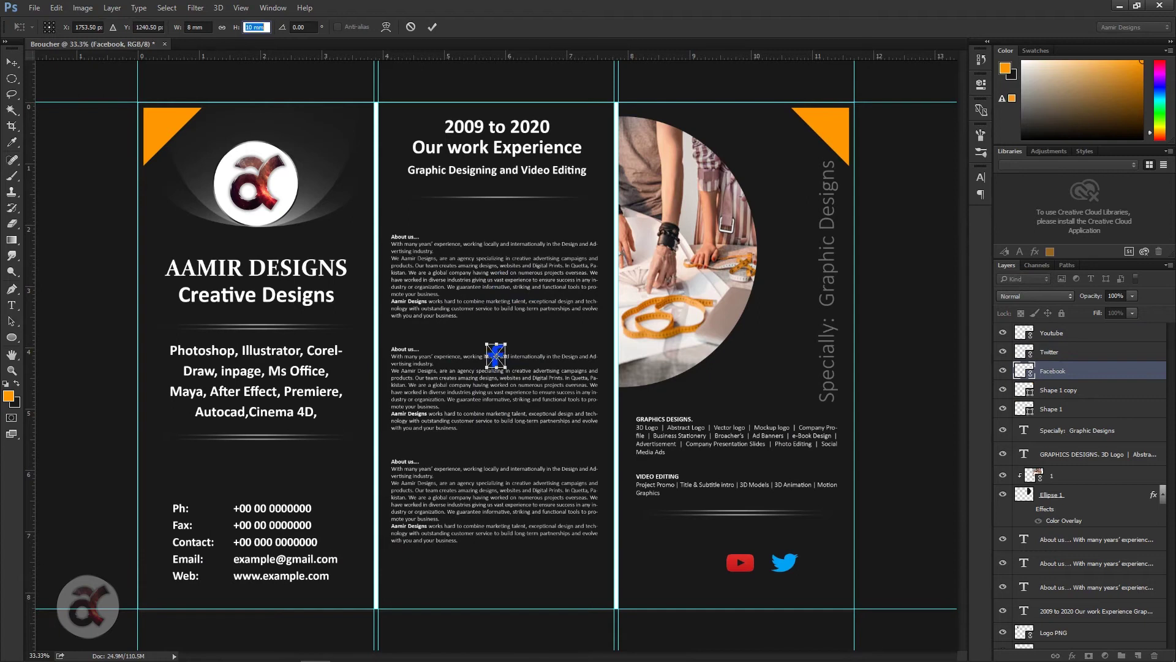
key("Return")
key("ctrl+t")
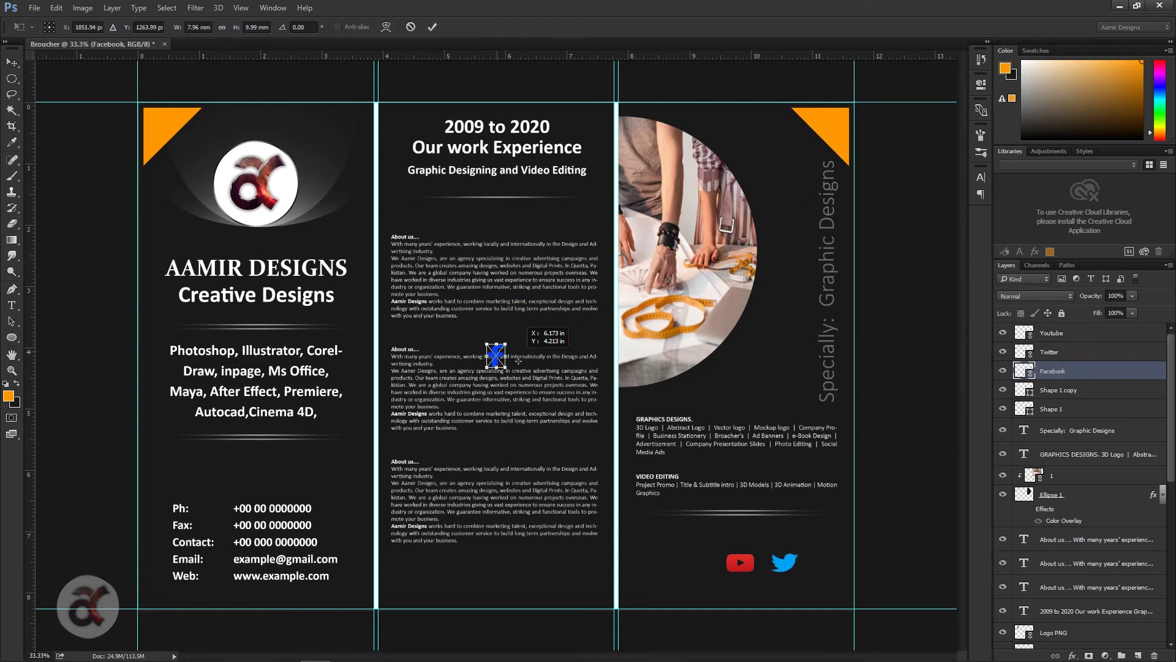
key("Return")
key("ctrl+plus")
mouse_move(495, 355)
left_mouse_down()
mouse_move(790, 607)
mouse_move(599, 432)
left_mouse_up()
left_click(690, 133)
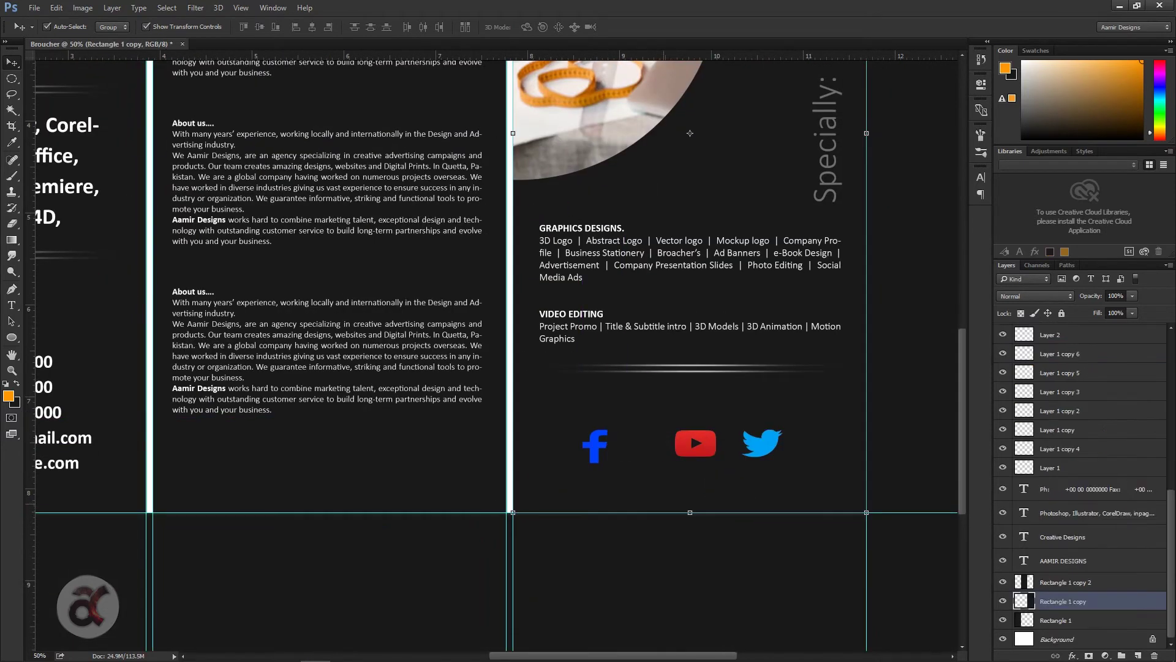
- Add a horizontal guide and line the YouTube, Twitter and Facebook icons up evenly on it
left_click_drag(690, 55, 754, 483)
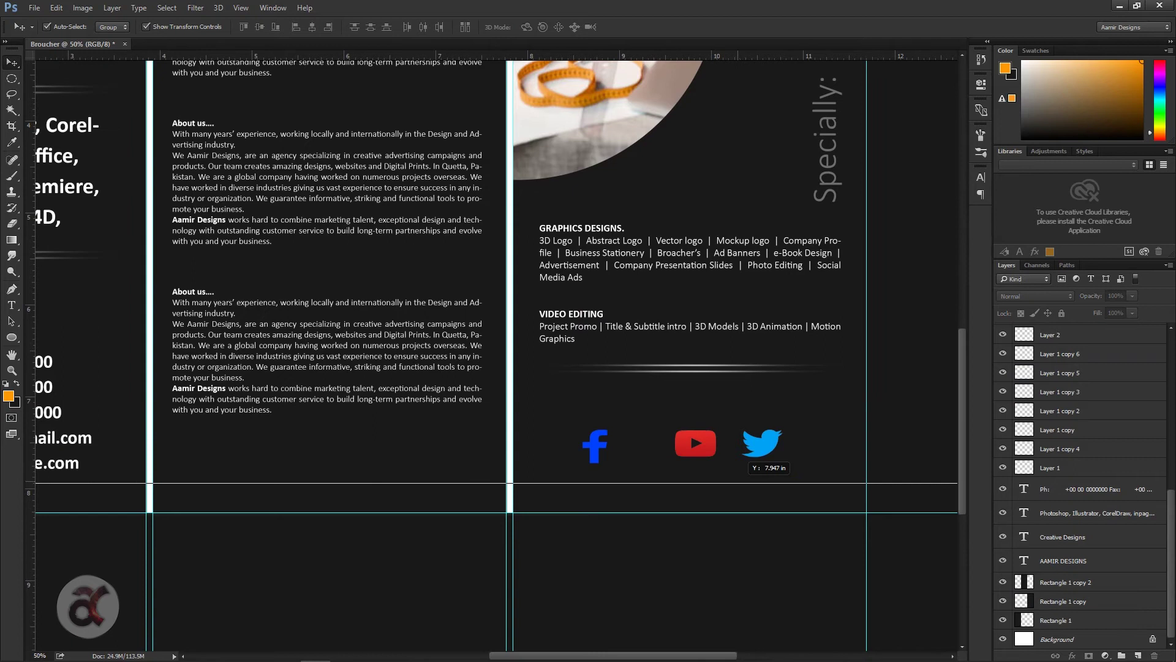
left_click_drag(695, 443, 693, 470)
left_click_drag(763, 442, 760, 466)
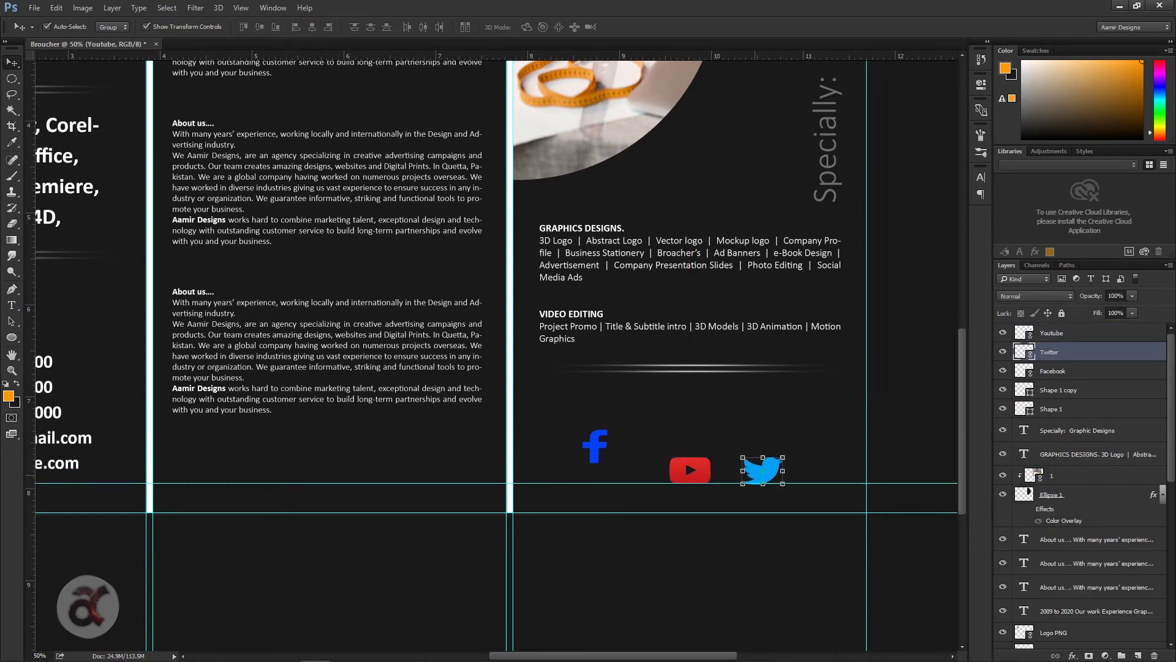
left_click_drag(595, 446, 605, 470)
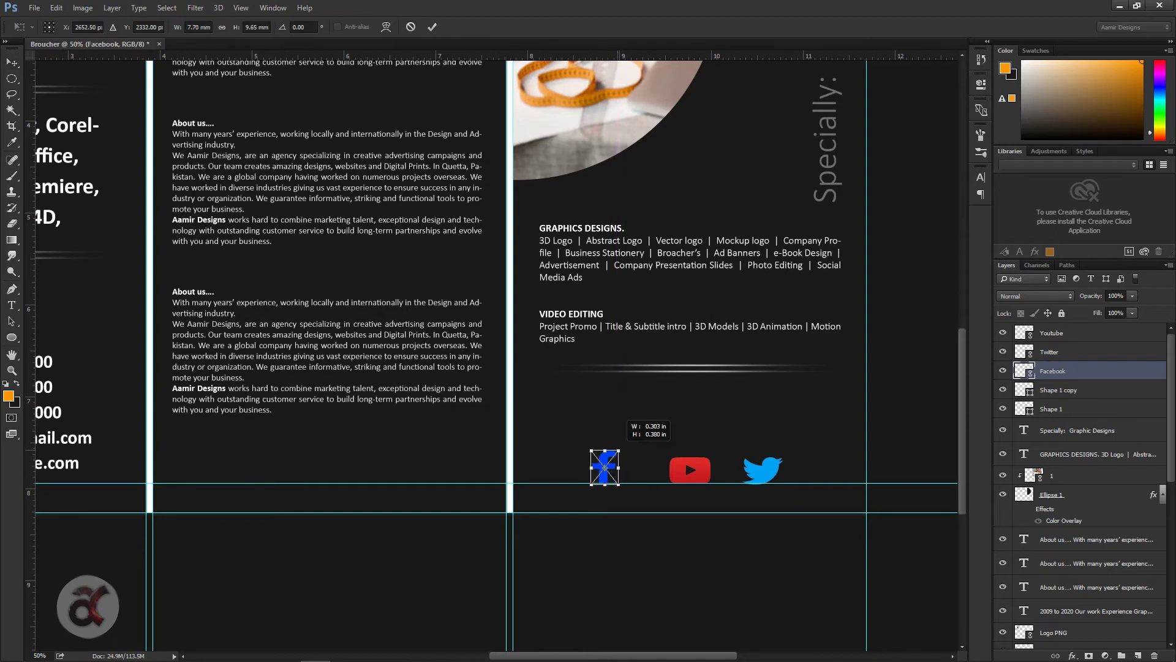
left_click_drag(691, 470, 678, 469)
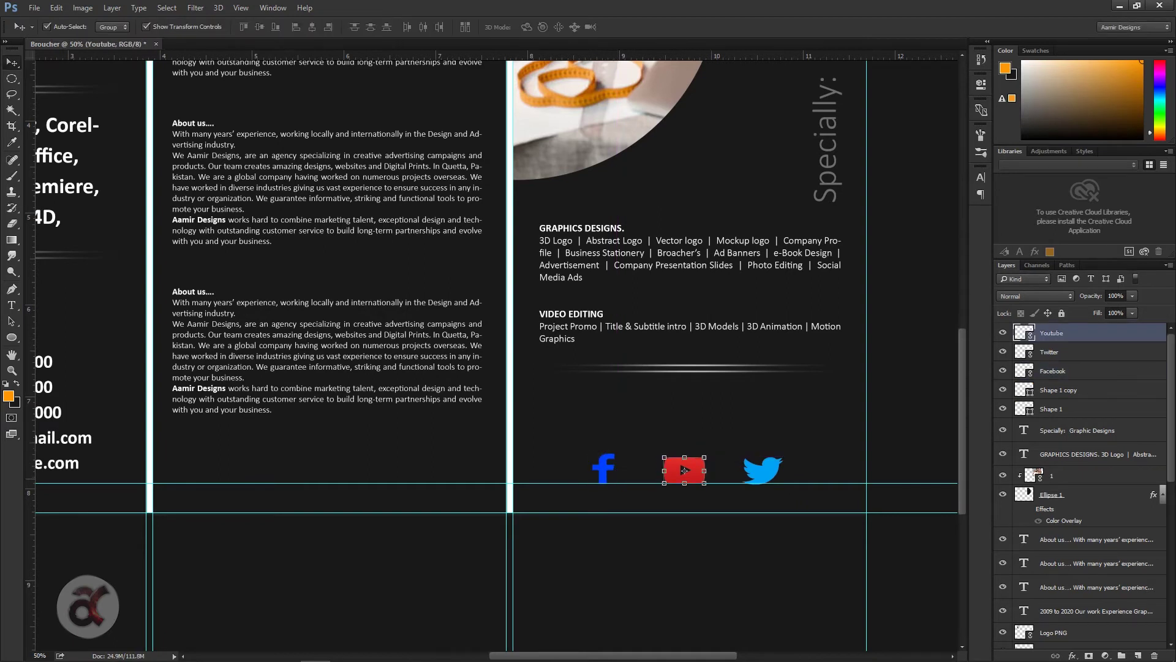
- Select the three icon layers, tighten their spacing and group them
left_click(604, 470, "shift")
left_click(763, 469, "shift")
key("ctrl+t")
left_click_drag(784, 470, 750, 470)
key("Return")
key("ctrl+g")
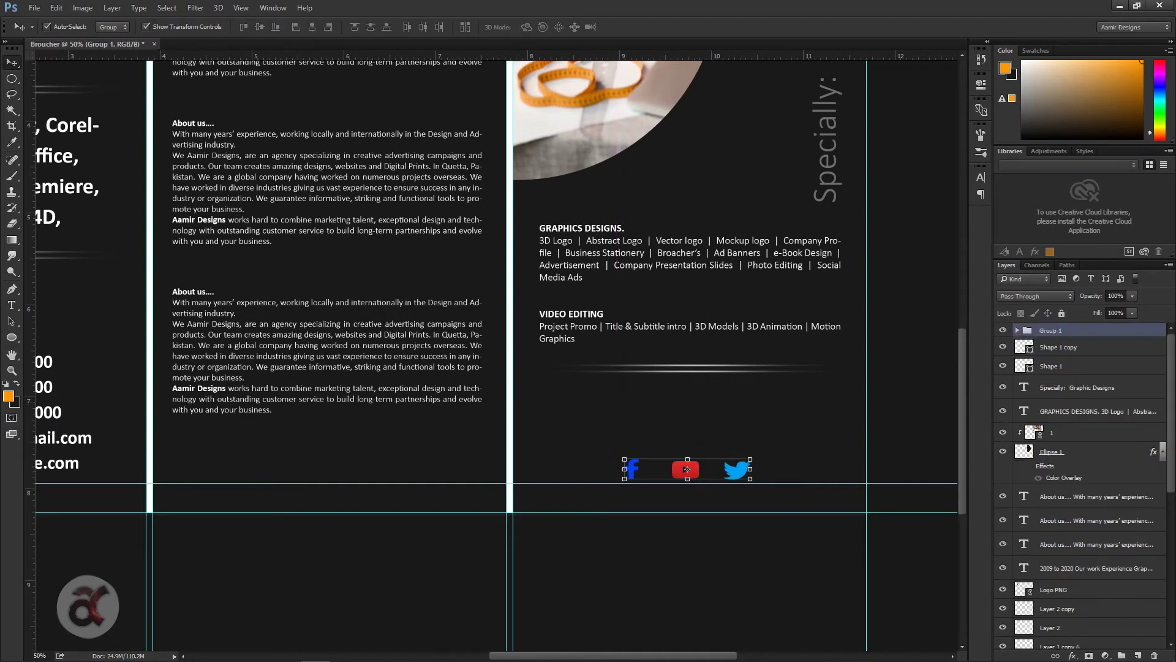
- Give the icon group an orange Color Overlay
right_click(1068, 330)
left_click(974, 273)
left_click(118, 467)
left_click(533, 331)
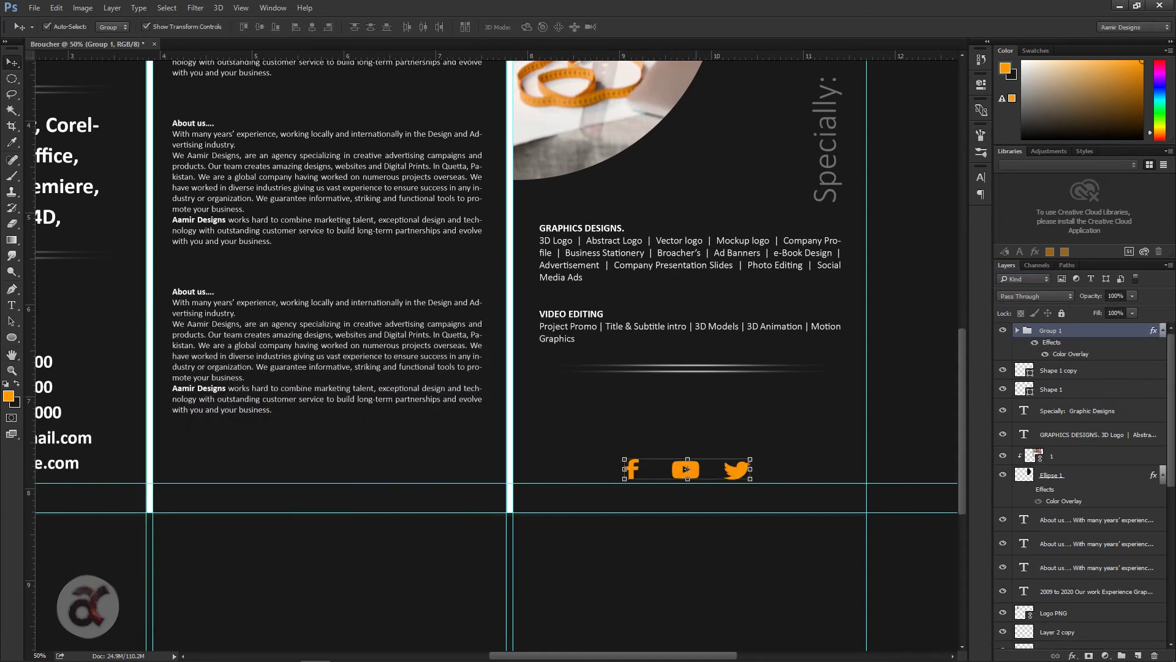
left_click(686, 582)
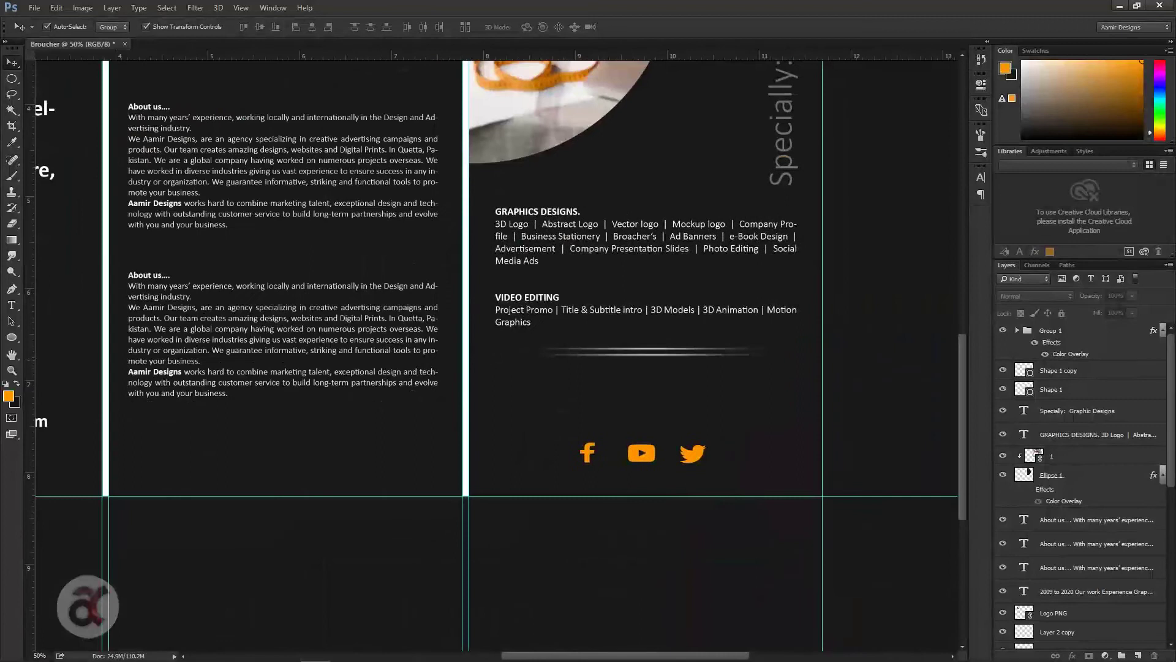
left_click(12, 337)
right_click(11, 337)
left_click(55, 337)
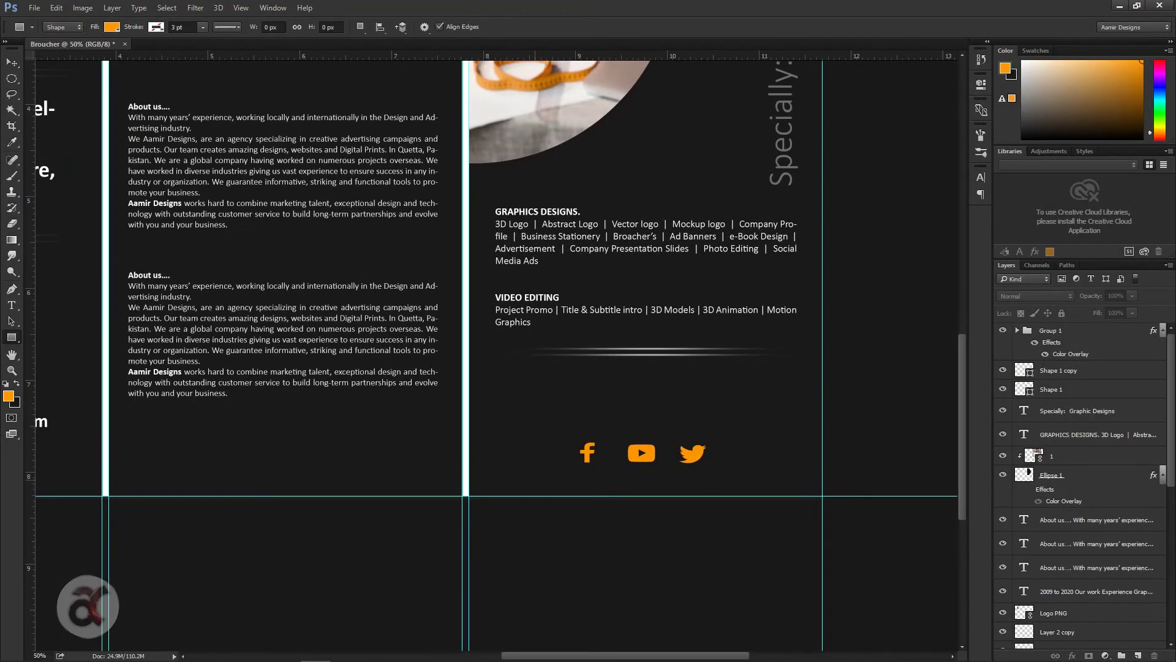
- Draw an orange bar below the icon row and copy it to the middle panel's bottom
left_click_drag(755, 497, 755, 496)
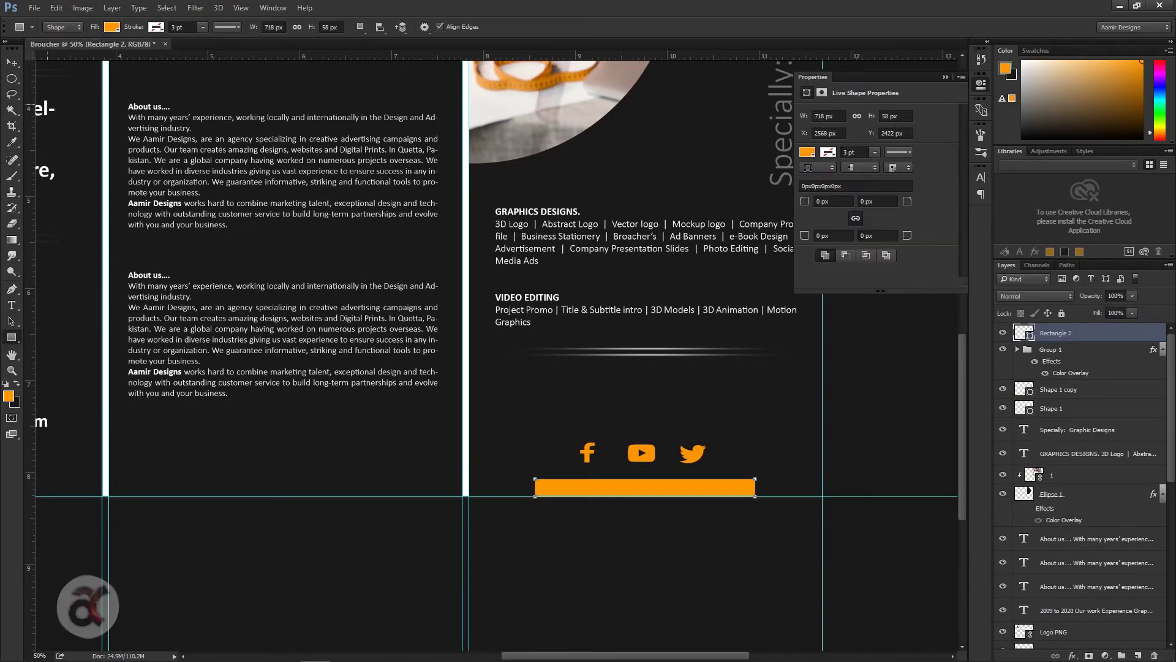
key("v")
left_click(641, 453)
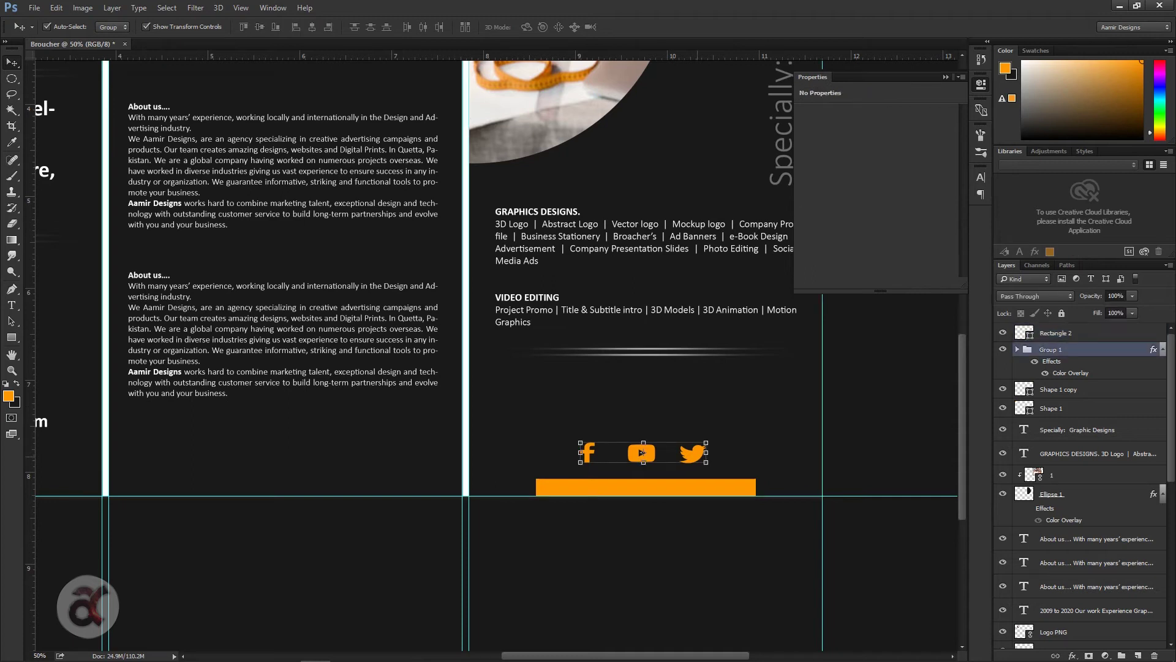
left_click(645, 117)
scroll(646, 117, "up", 3)
key("ctrl+minus")
key("ctrl+minus")
key("ctrl+plus")
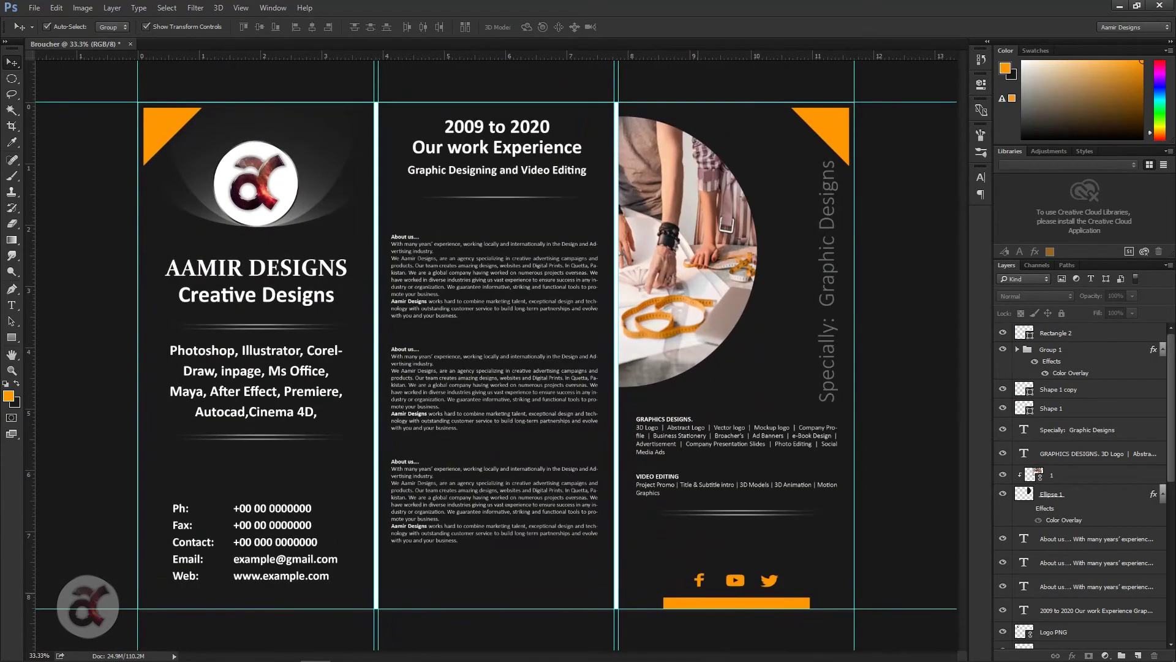
left_click(1041, 334)
left_click_drag(768, 603, 529, 603)
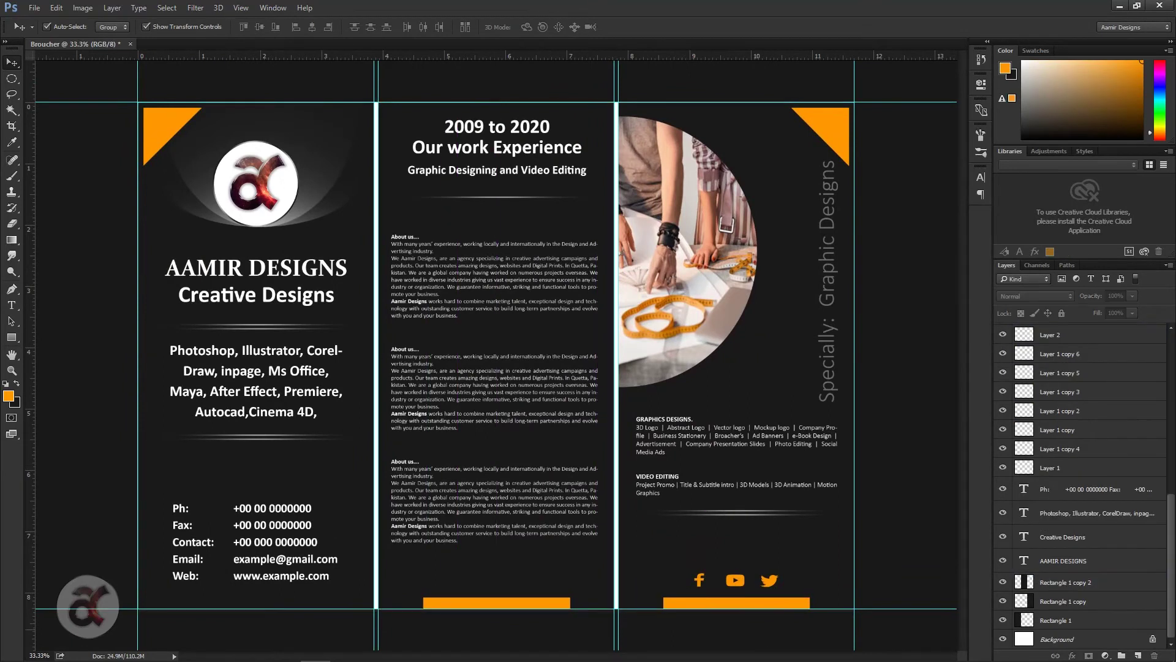
- Nudge the contact details left and add a thin orange vertical bar stretched up to the top guide
left_click_drag(256, 544, 244, 544)
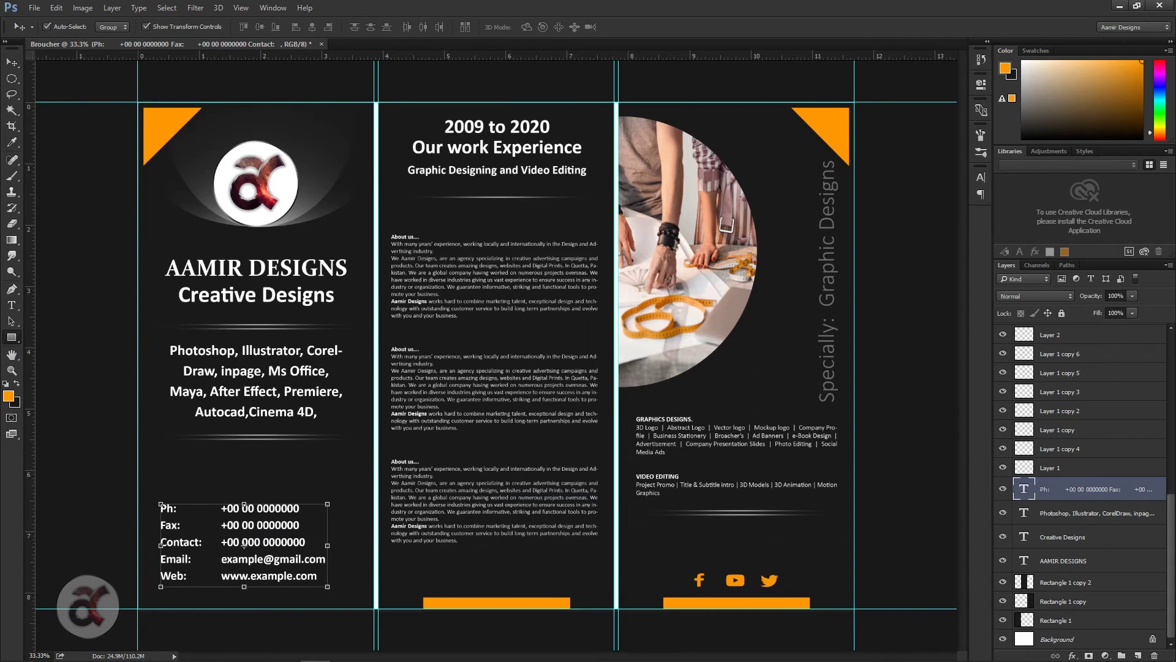
key("u")
left_click_drag(353, 479, 362, 552)
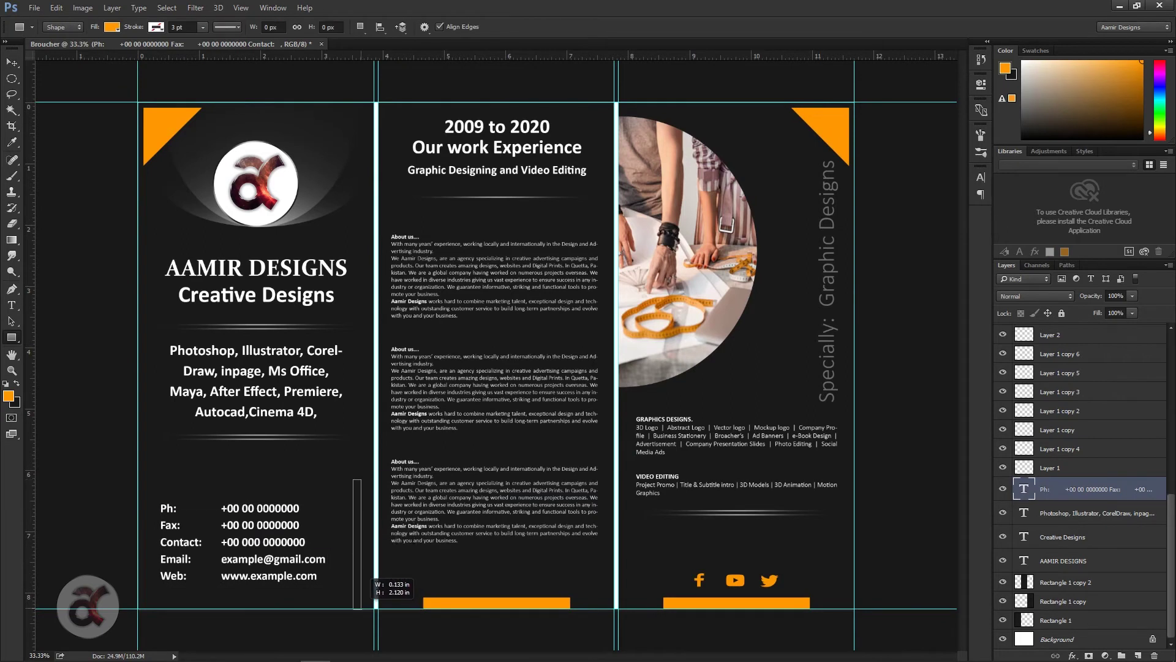
left_click_drag(359, 609, 360, 608)
key("v")
left_click(256, 356, "shift")
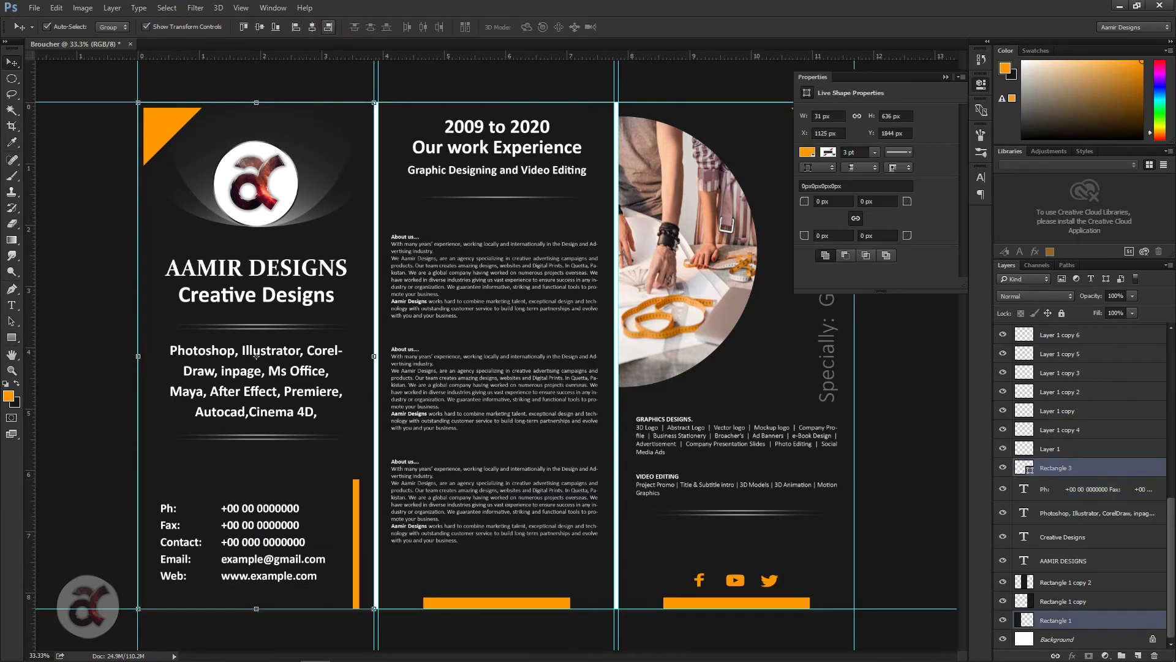
left_click(1055, 467)
key("ctrl+t")
left_click_drag(370, 479, 371, 102)
key("Return")
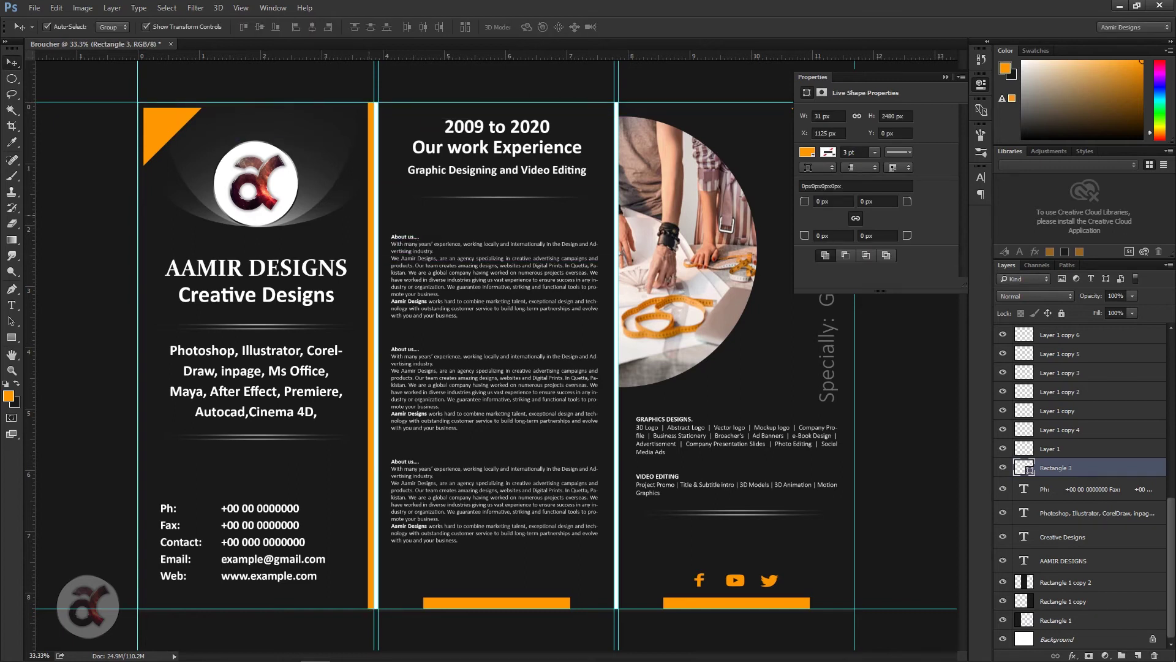
- Duplicate the orange vertical bar onto the fold between the middle and right panels
key("ctrl+plus")
key("ctrl+plus")
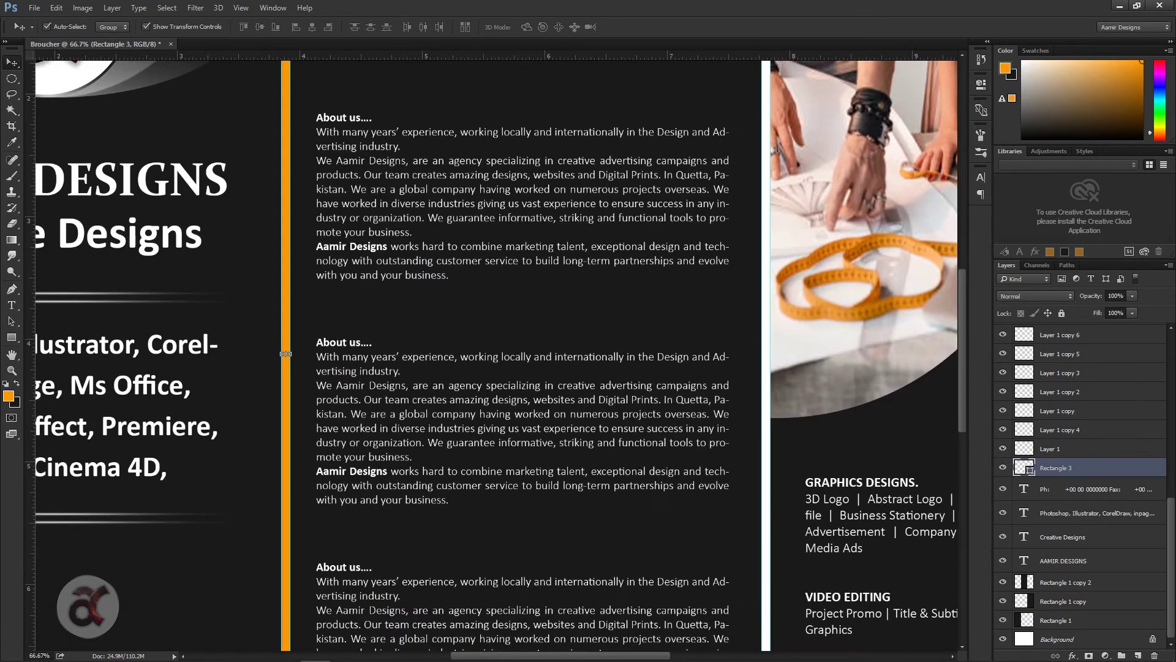
left_click_drag(285, 354, 766, 354)
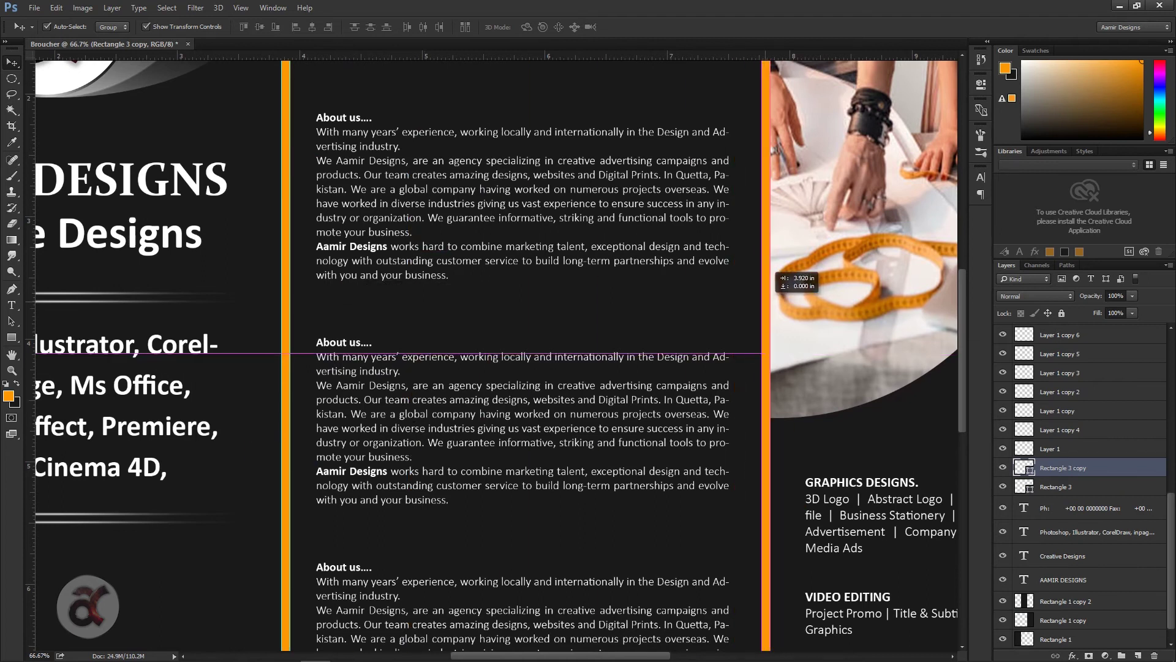
key("ctrl+minus")
key("ctrl+minus")
key("ctrl+minus")
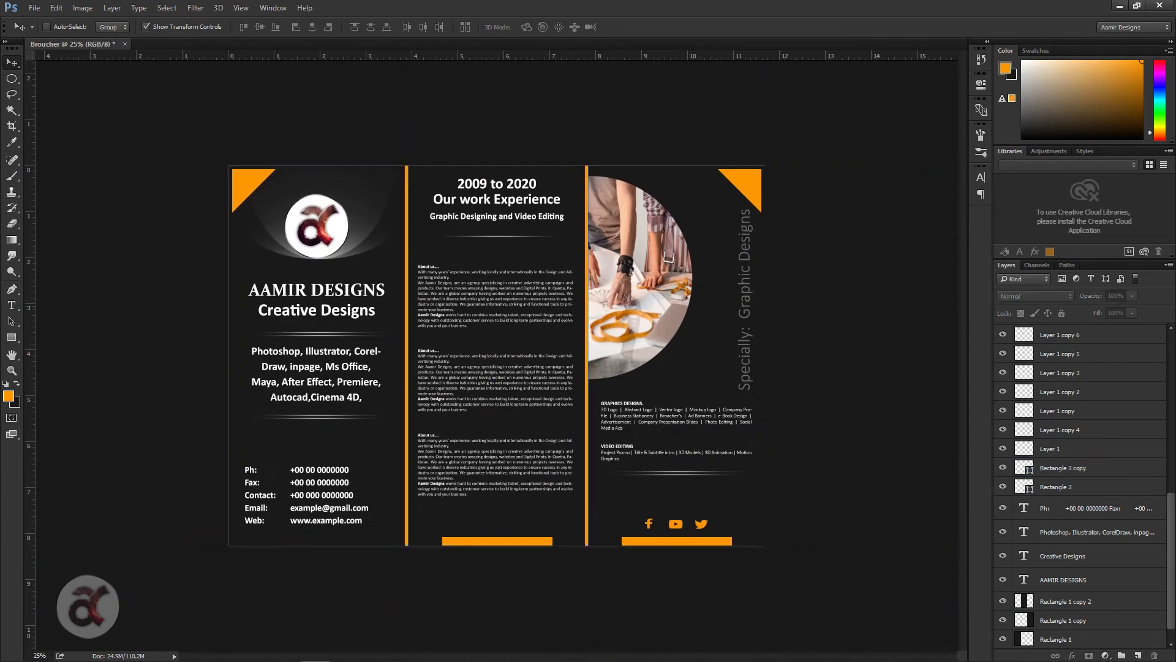
- Apply an orange Color Overlay to the '2009 to 2020 Our work Experience' heading layer
key("ctrl+plus")
key("ctrl+semicolon")
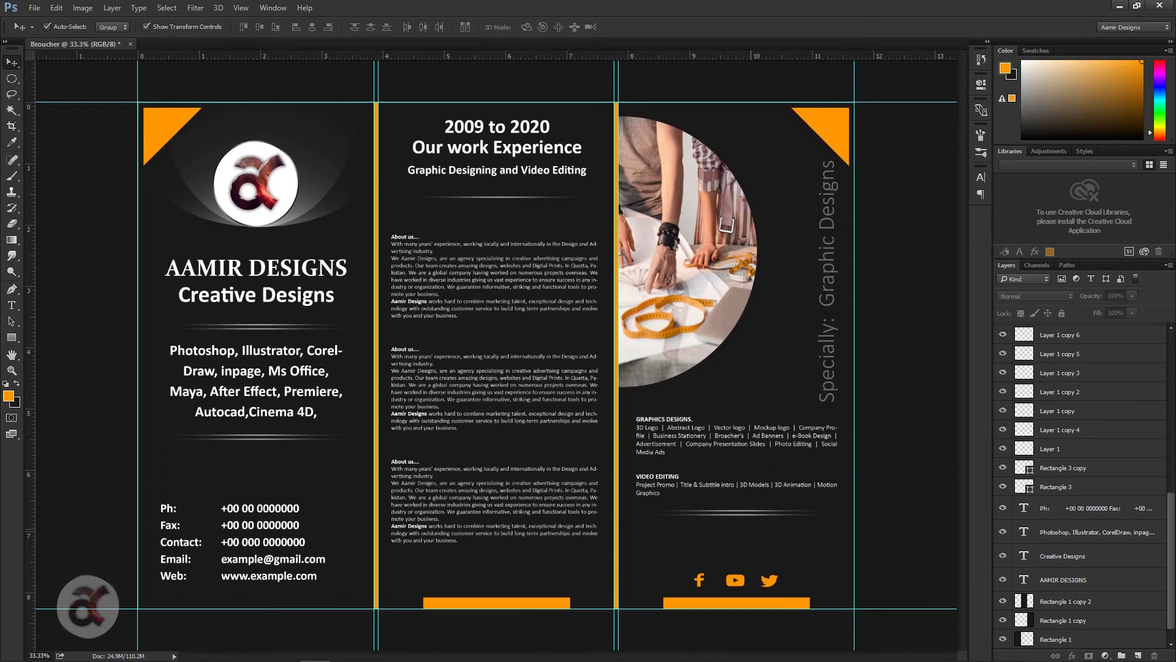
scroll(1081, 484, "down", 1)
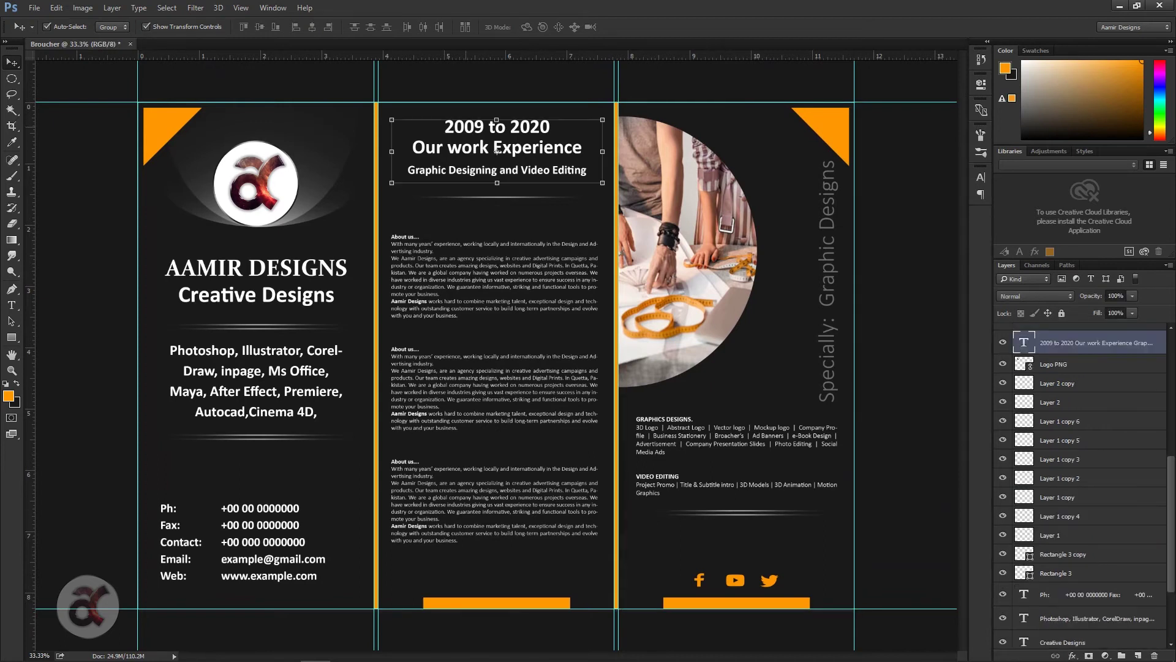
right_click(1045, 342)
left_click(766, 134)
key("Return")
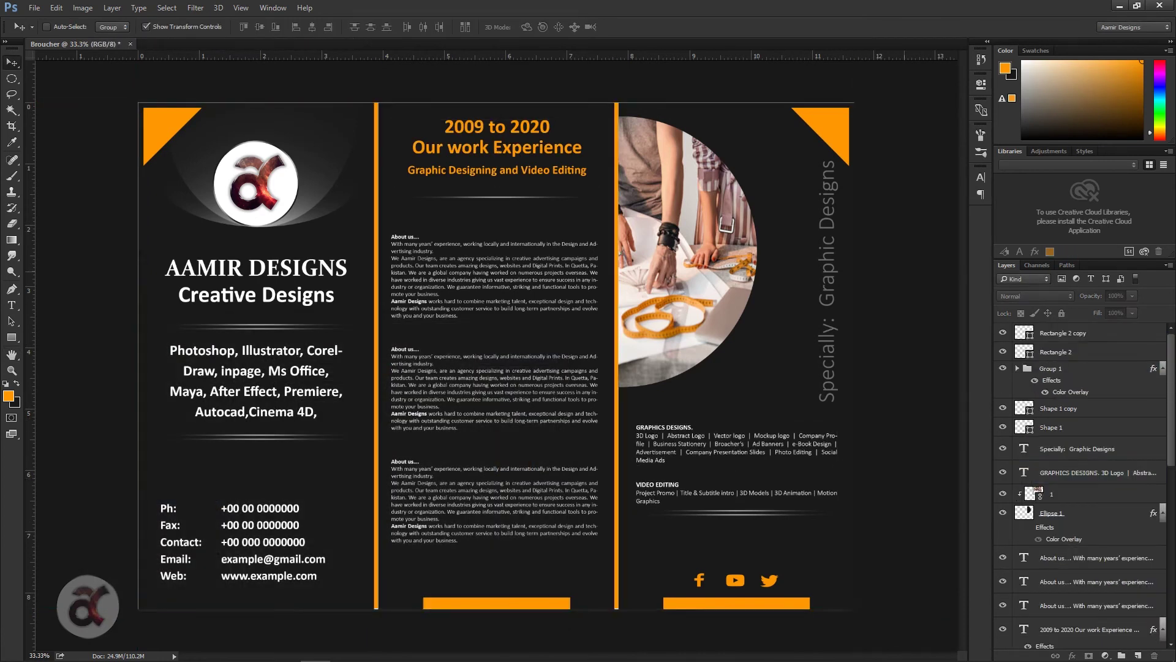
key("ctrl+alt+s")
- Save a layered PSD copy named 'Broucher Front Sides' to the Desktop
left_click(44, 237)
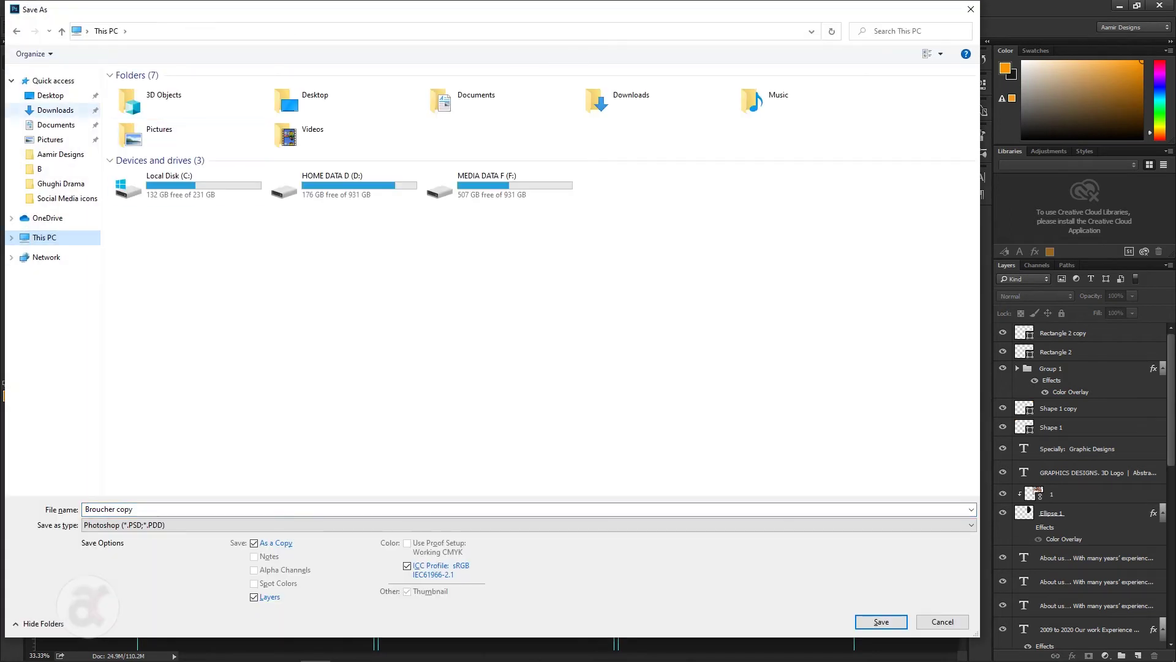
left_click(50, 95)
key("BackSpace")
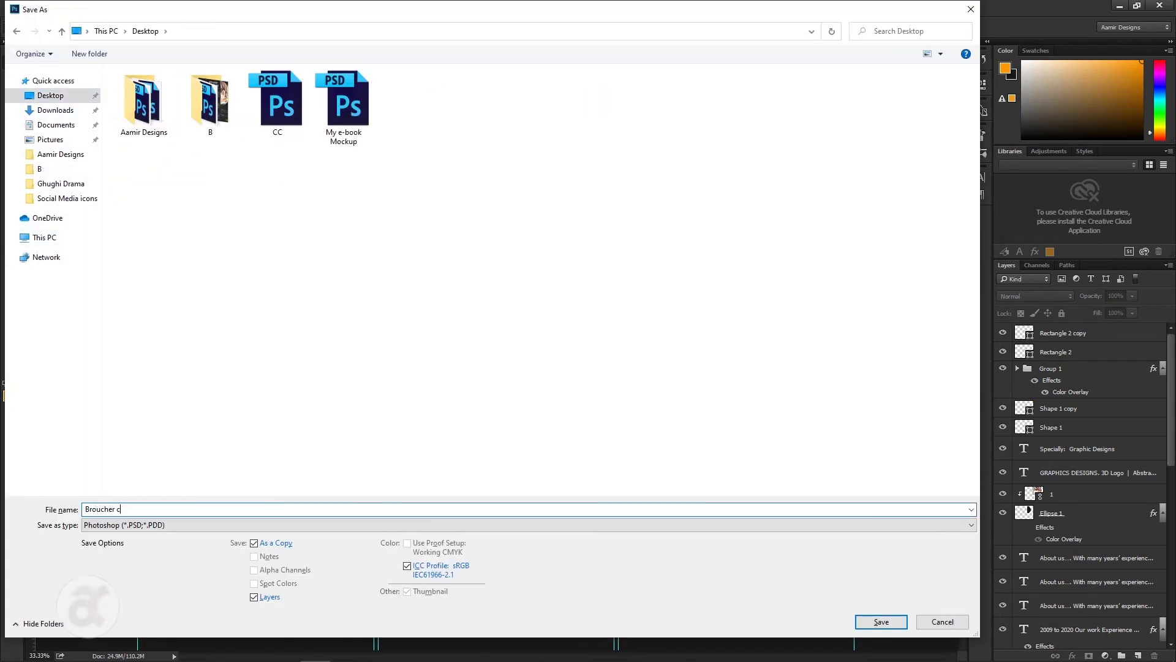
type("Front Sides")
key("Return")
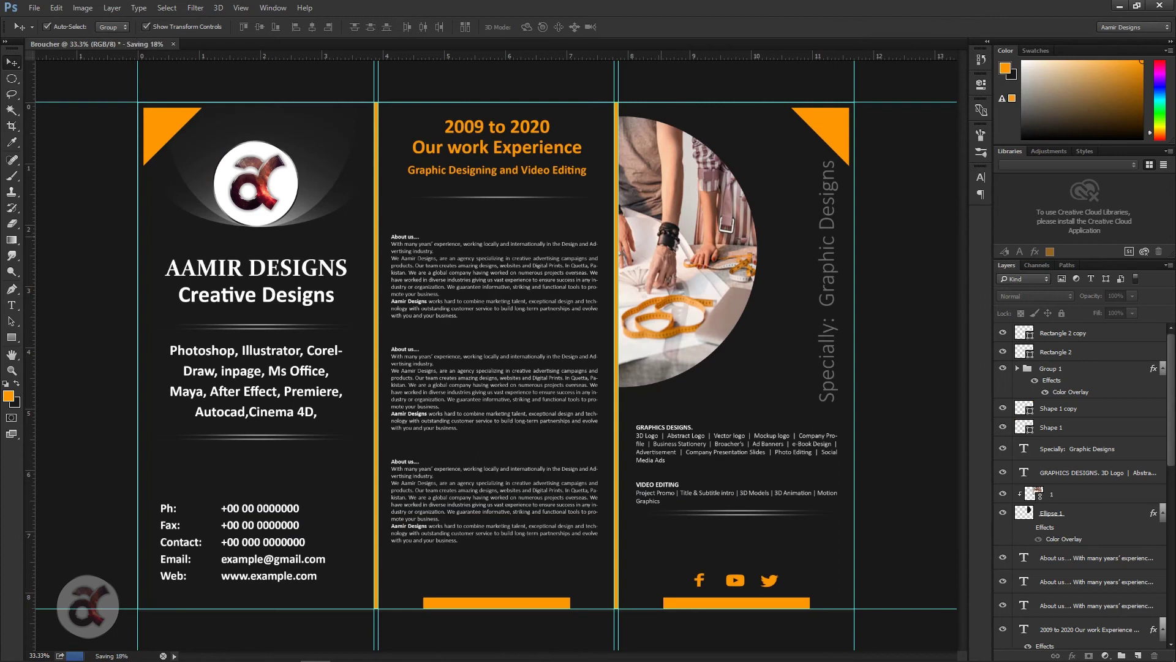
- Save the design as a JPEG named 'Broucher Front Sides JPEG'
key("ctrl+shift+s")
left_click(277, 107)
left_click(527, 525)
left_click(121, 402)
key("Return")
key("Return")
key("End")
type("JP")
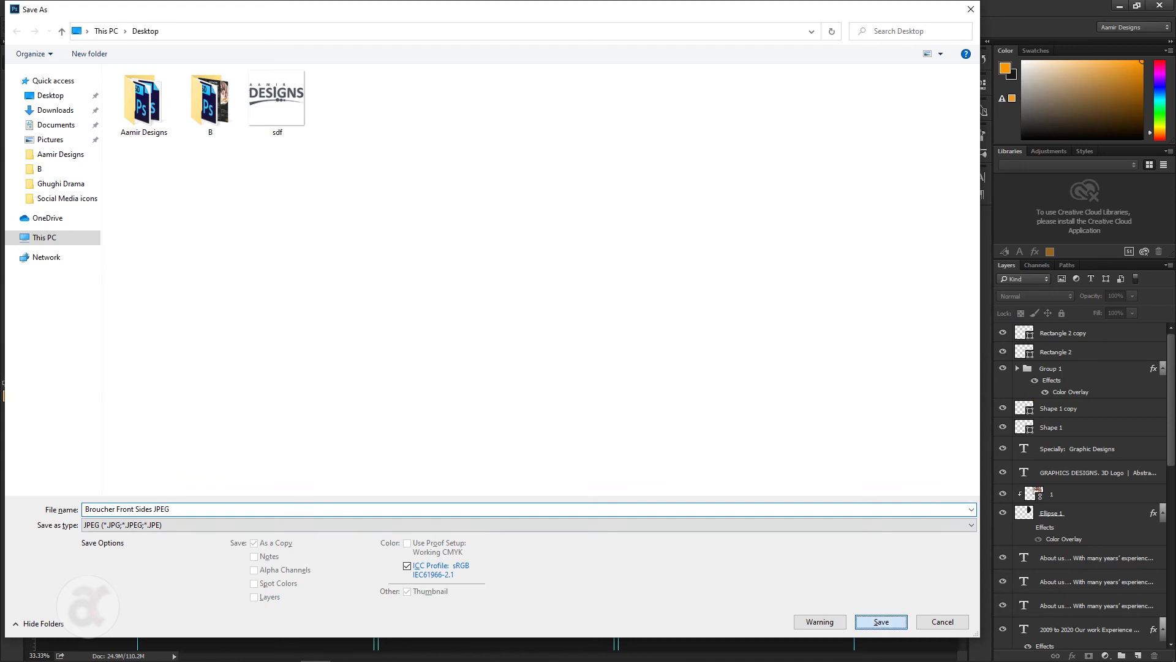
key("Return")
key("Return")
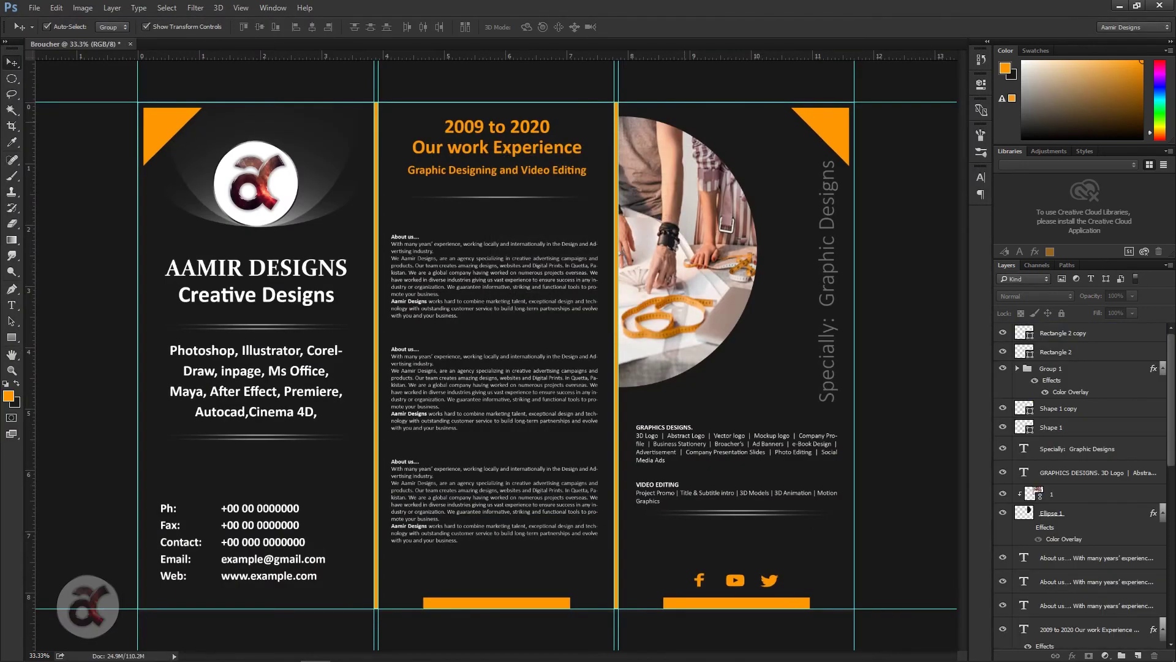
left_click(34, 8)
- Create 'Back Side' from the International Paper A4 preset: landscape, inches, 300 ppi
left_click(841, 364)
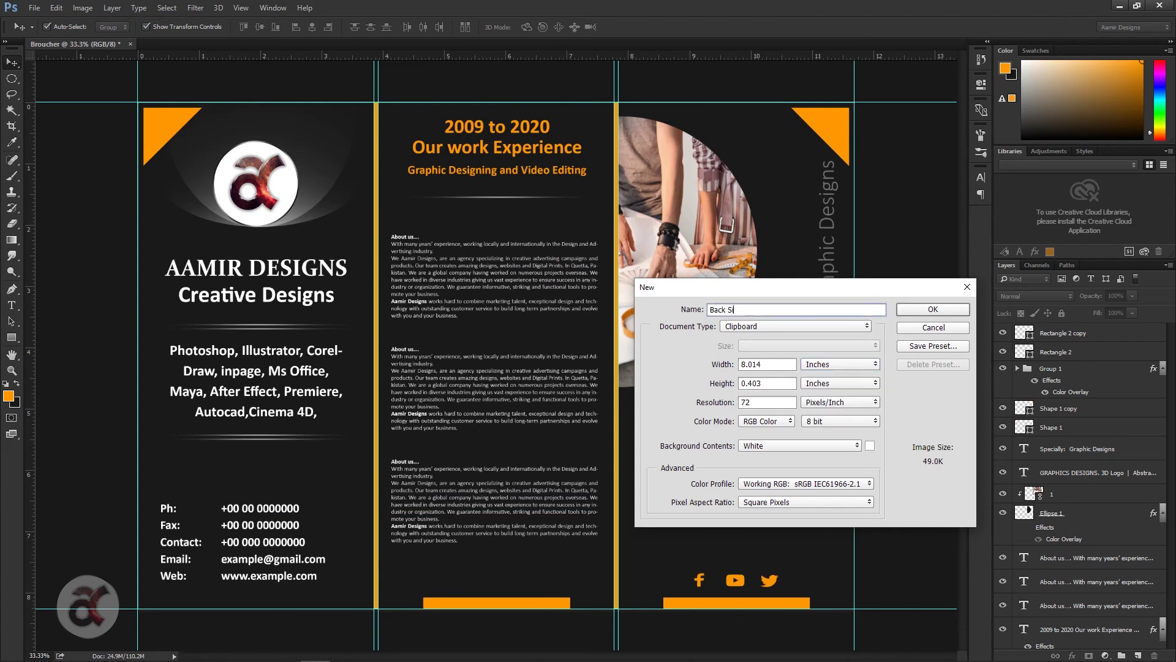
type("de")
left_click(800, 326)
left_click(760, 370)
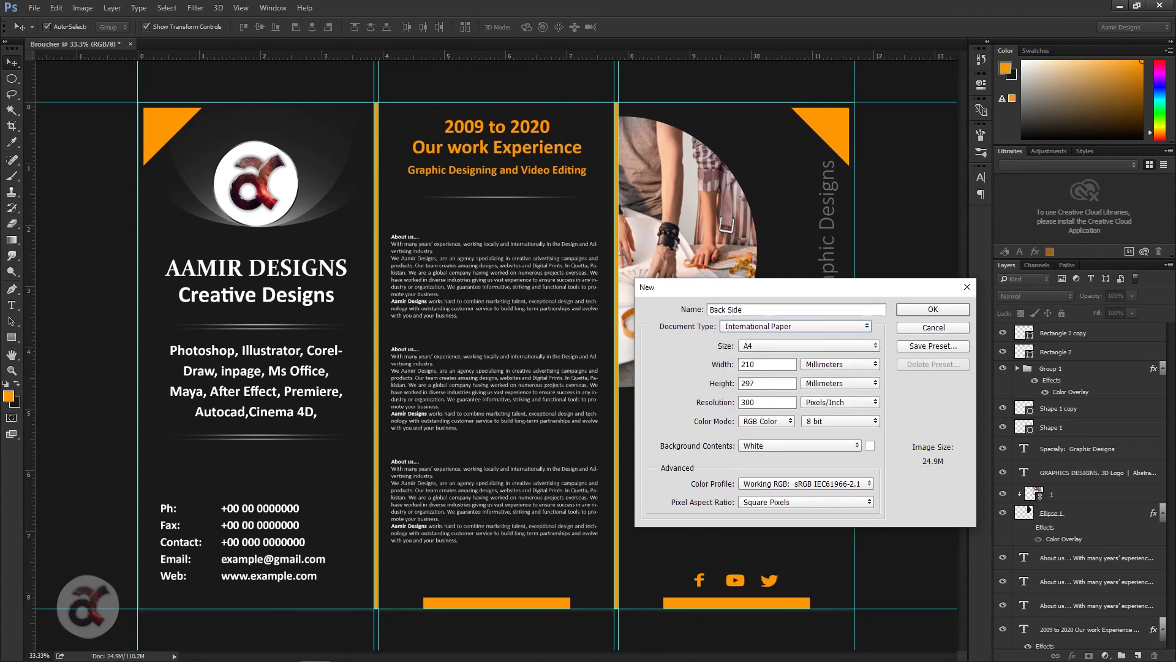
left_click(805, 502)
left_click(840, 364)
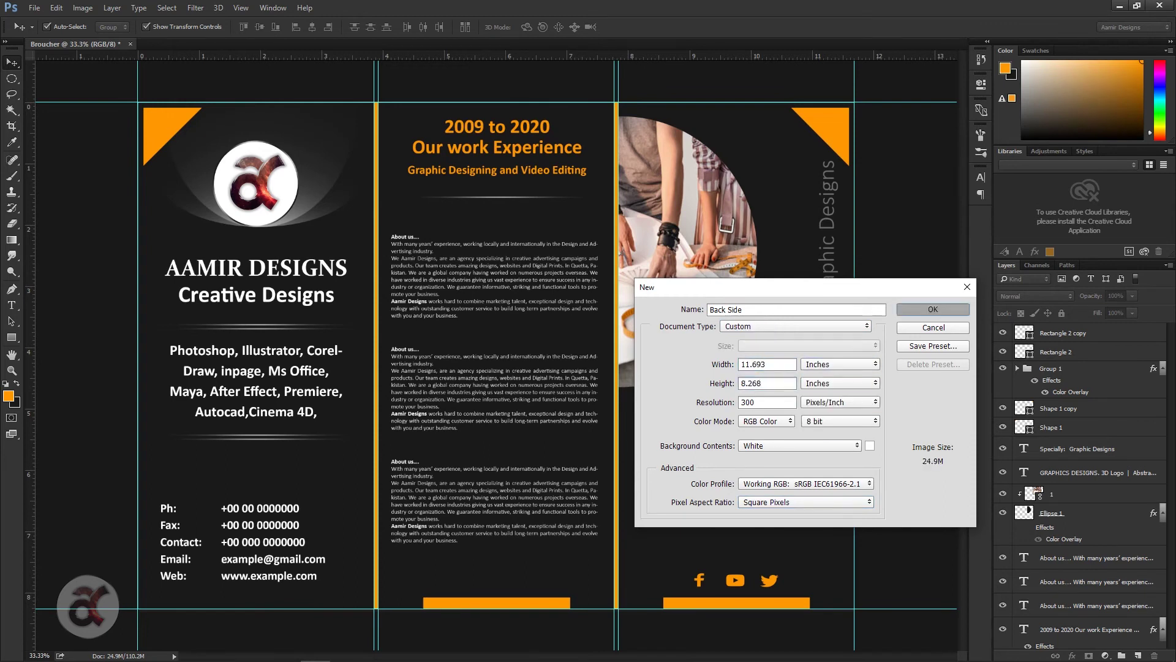
key("Return")
left_click(73, 44)
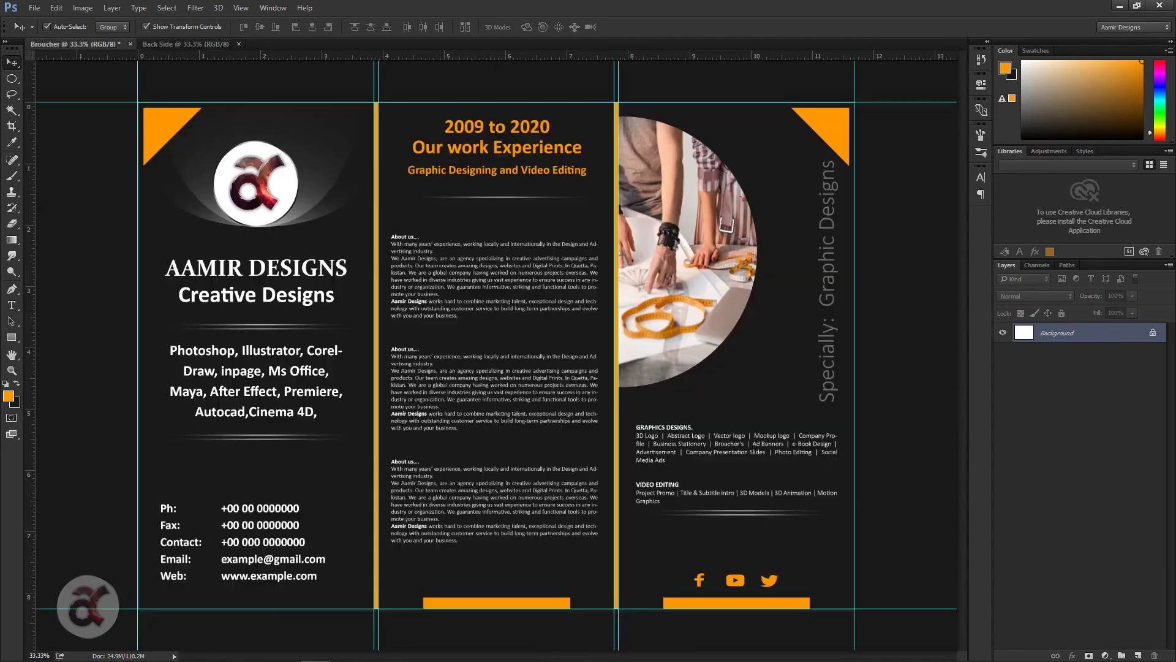
- Drag the dark Rectangle 1 panel from the Broucher document into the Back Side page
left_click_drag(256, 356, 161, 172)
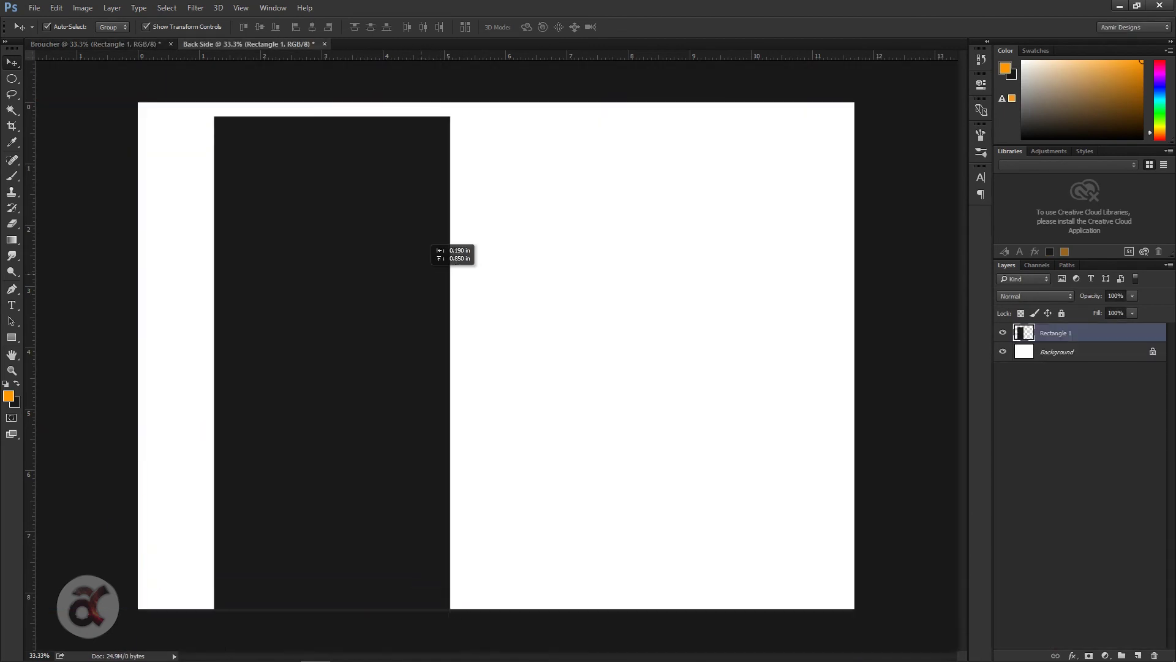
mouse_move(184, 429)
left_mouse_down()
mouse_move(421, 241)
mouse_move(354, 232)
mouse_move(798, 237)
left_mouse_up()
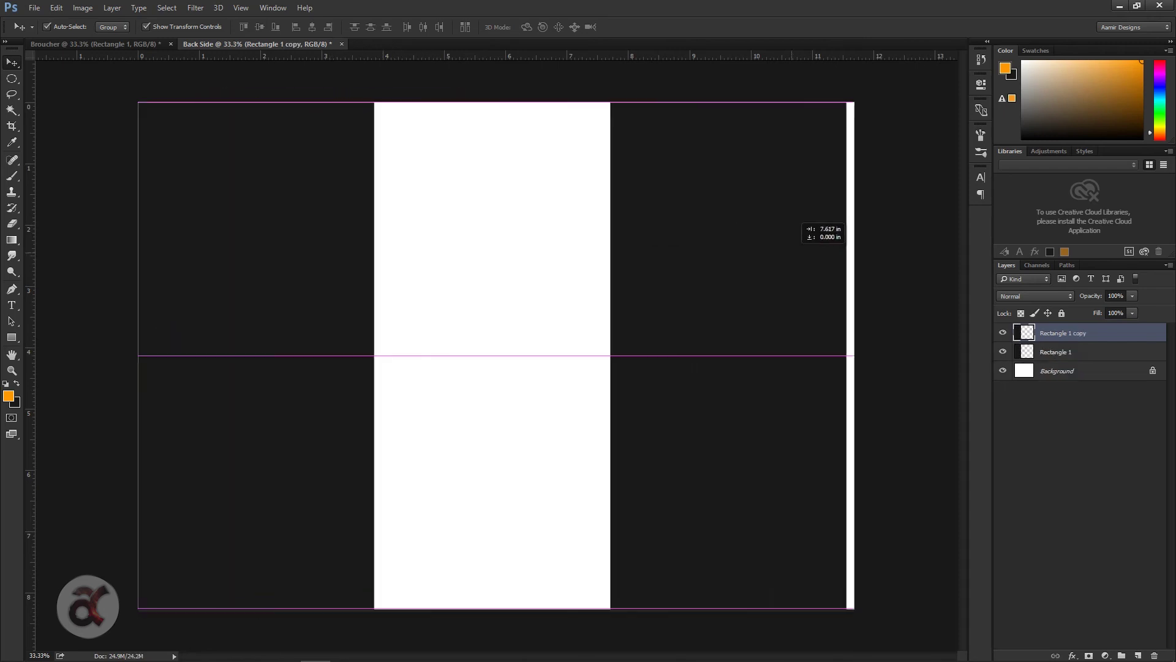
left_click(1079, 490)
- Draw an orange square over the middle strip and rotate it 45° into a diamond
key("u")
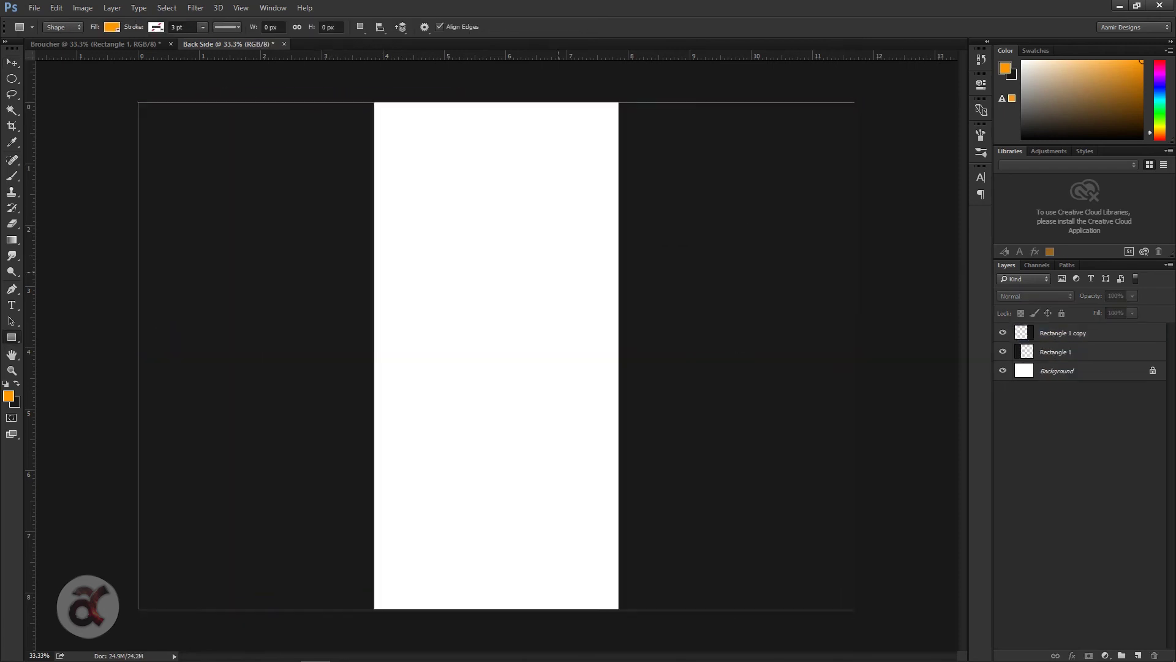
mouse_move(655, 427)
left_mouse_down()
mouse_move(706, 475)
mouse_move(573, 552)
left_mouse_up()
key("ctrl+t")
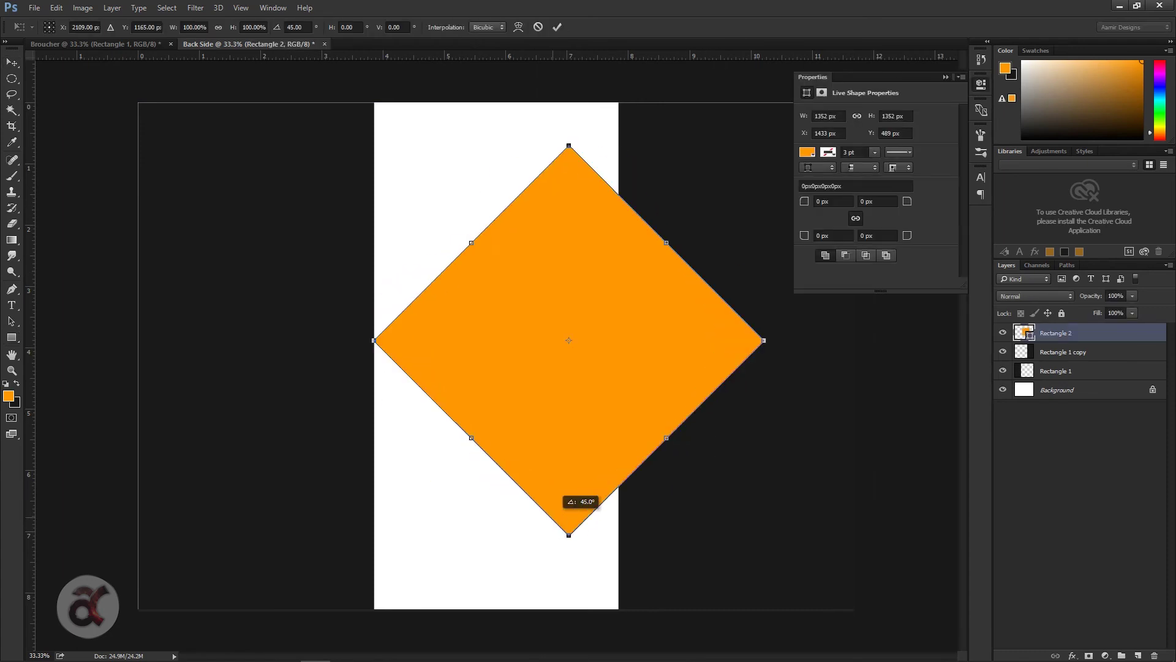
- Commit the 45° diamond rotation and move the diamond to the page centre
key("Return")
key("v")
left_click_drag(648, 276, 576, 291)
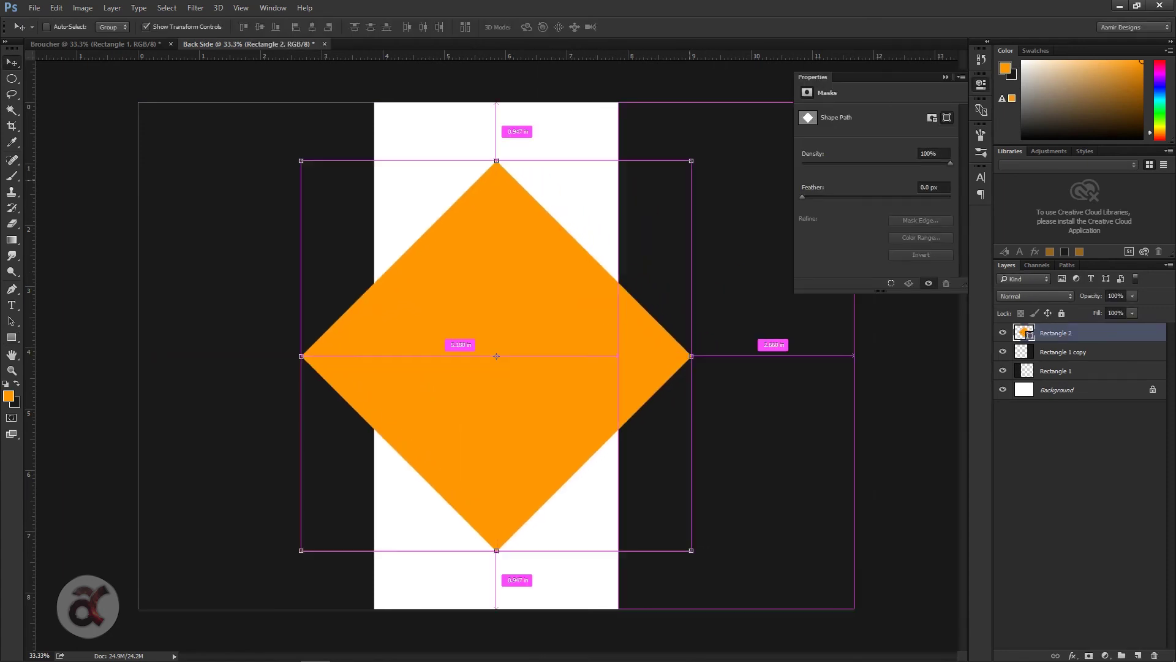
- Duplicate the diamond, shrink the copy around its centre, and give it a dark gradient overlay
key("ctrl+j")
left_click_drag(691, 160, 677, 184)
key("Return")
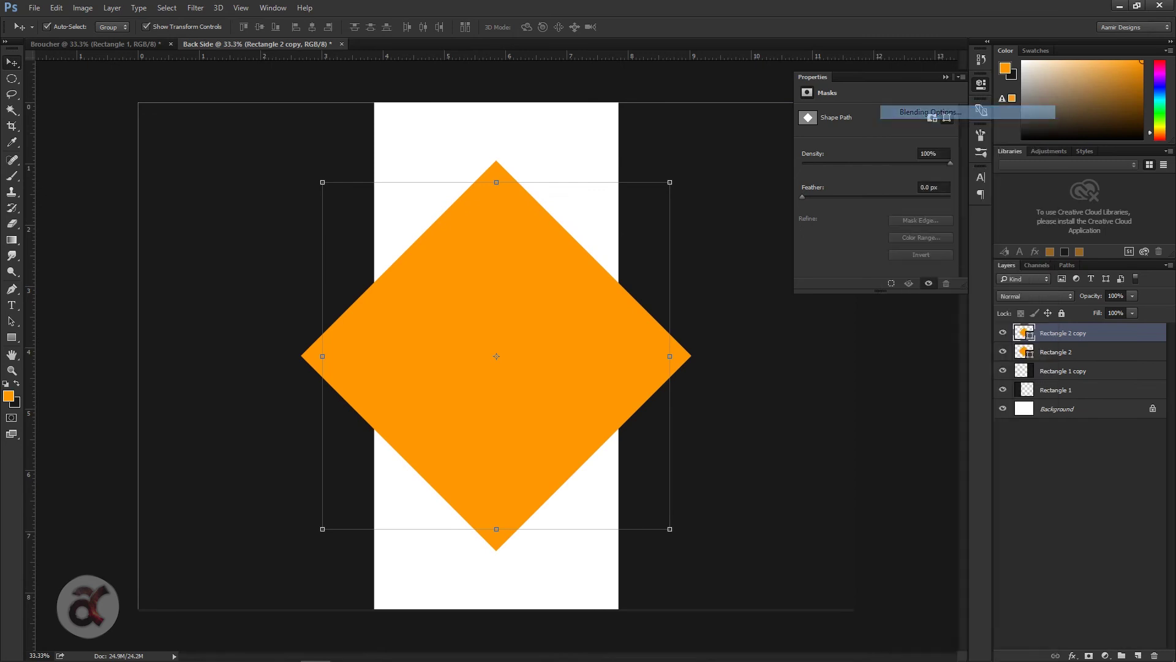
double_click(1103, 333)
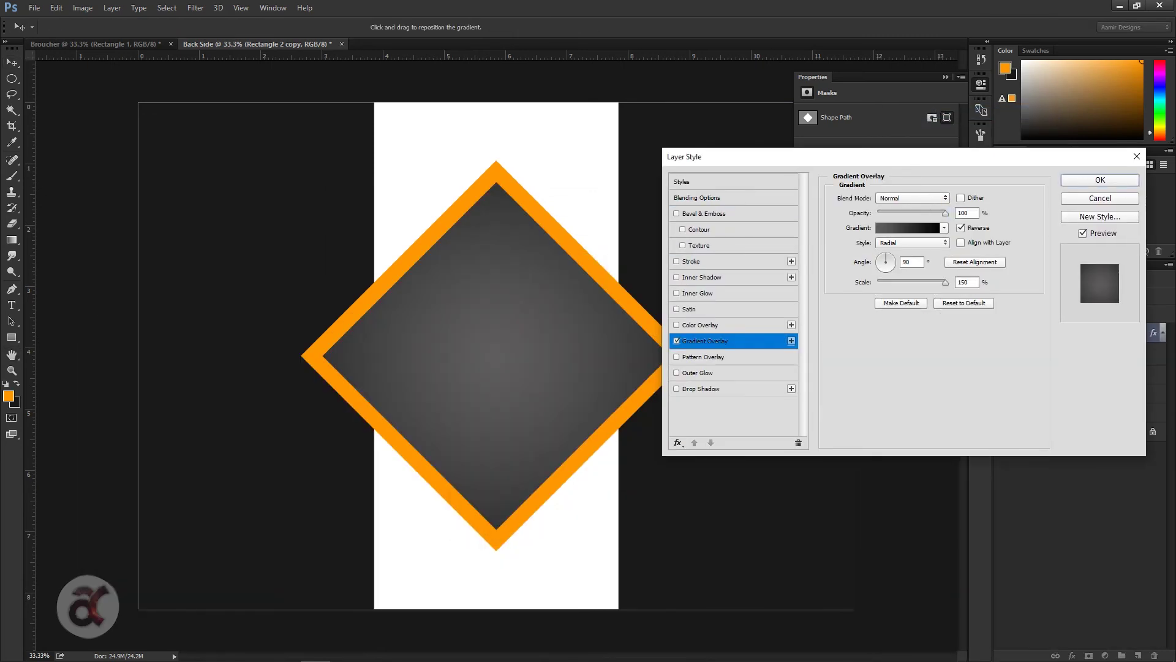
key("Return")
- Place the Logo PNG from the Aamir Designs folder in the diamond's centre
left_click(35, 8)
left_click(49, 249)
double_click(144, 102)
double_click(375, 236)
key("Return")
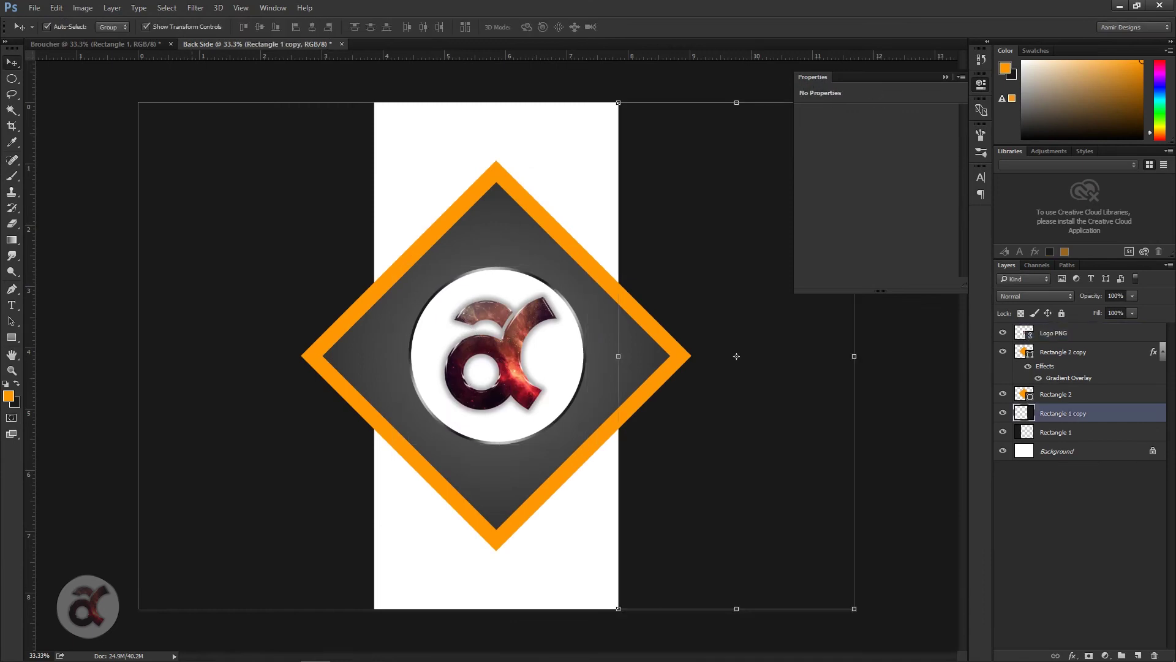
key("t")
left_click(144, 416)
- Rotate the AAMIR DESIGNS text vertical, enlarge it, and move it onto the left panel
key("ctrl+t")
left_click_drag(190, 428, 212, 322)
key("Return")
left_click_drag(166, 392, 185, 150)
key("Return")
left_click_drag(185, 293, 241, 356)
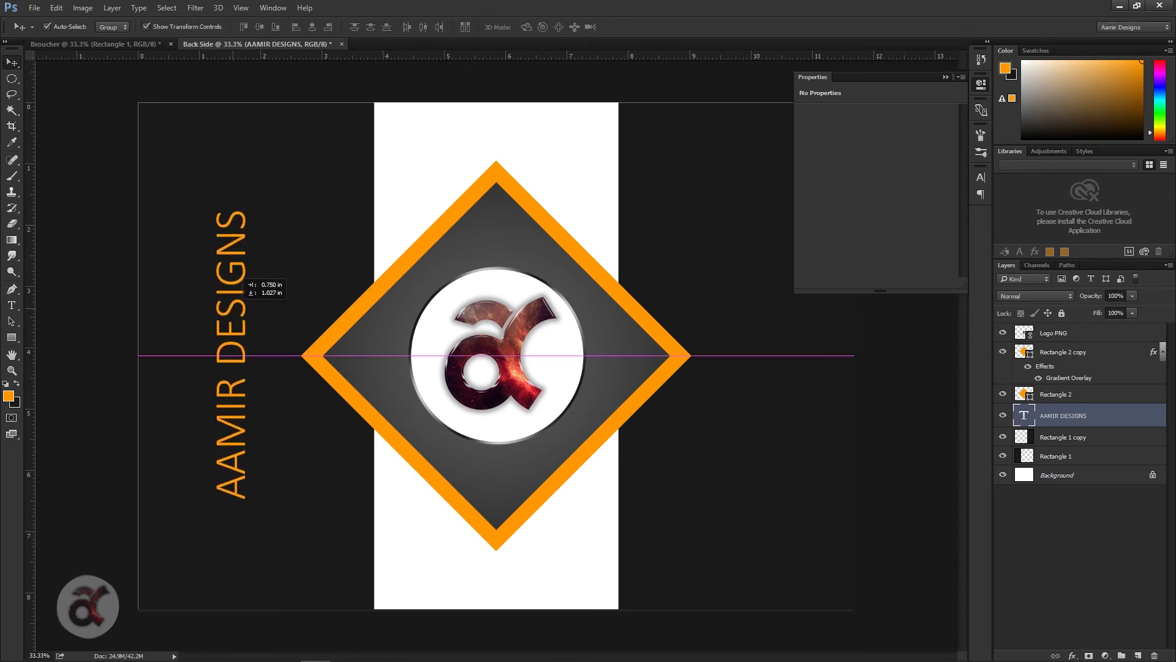
left_click(241, 356)
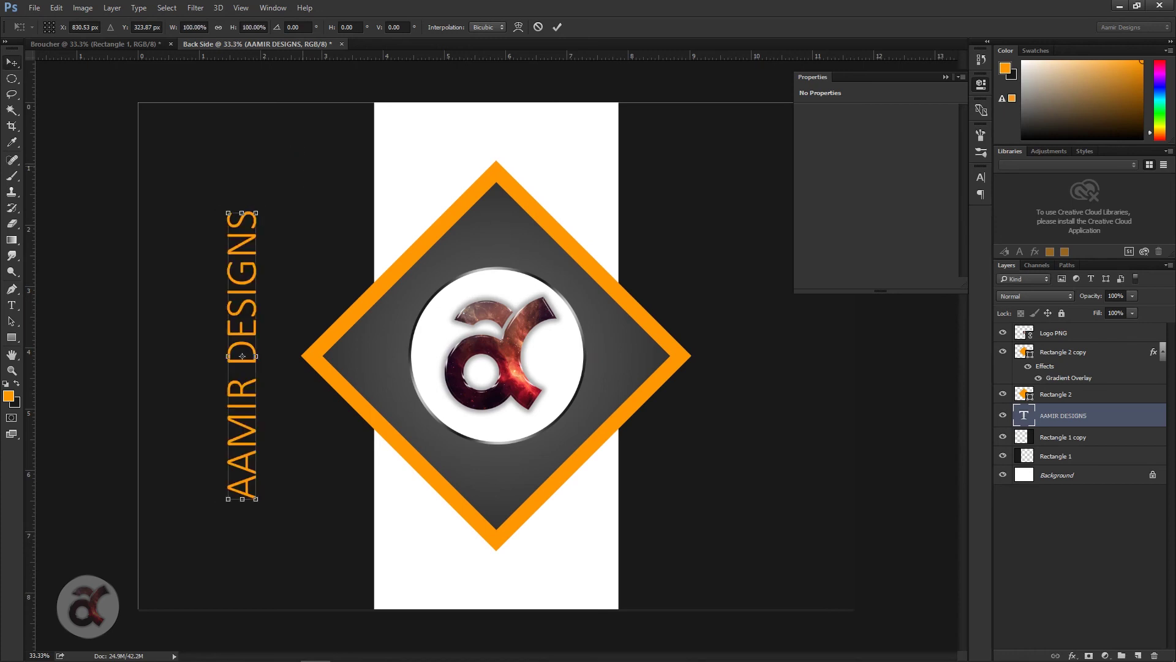
- Enlarge AAMIR DESIGNS to about 139% and set it in orange Calibri Bold
key("ctrl+t")
mouse_move(256, 213)
left_mouse_down()
mouse_move(278, 151)
mouse_move(260, 557)
left_mouse_up()
key("Return")
key("t")
left_click(482, 27)
left_click(961, 184)
left_click(938, 202)
left_click(12, 62)
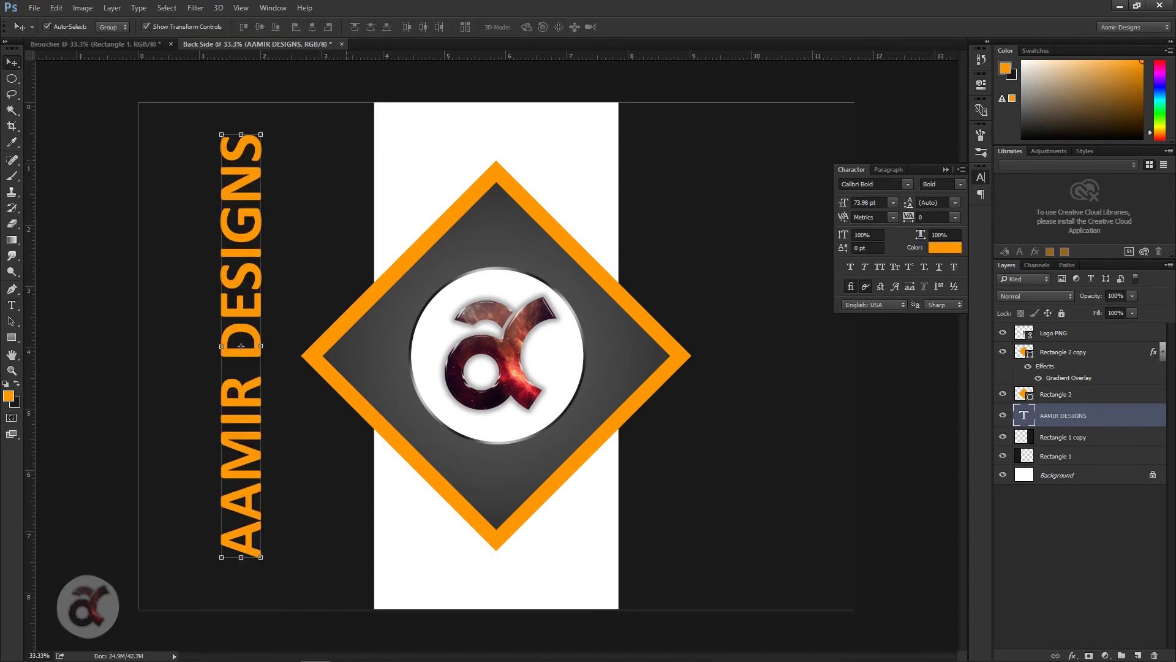
left_click(256, 356, "shift")
- Copy AAMIR DESIGNS to the right panel and shrink the copy to about 70%
left_click_drag(241, 356, 730, 355)
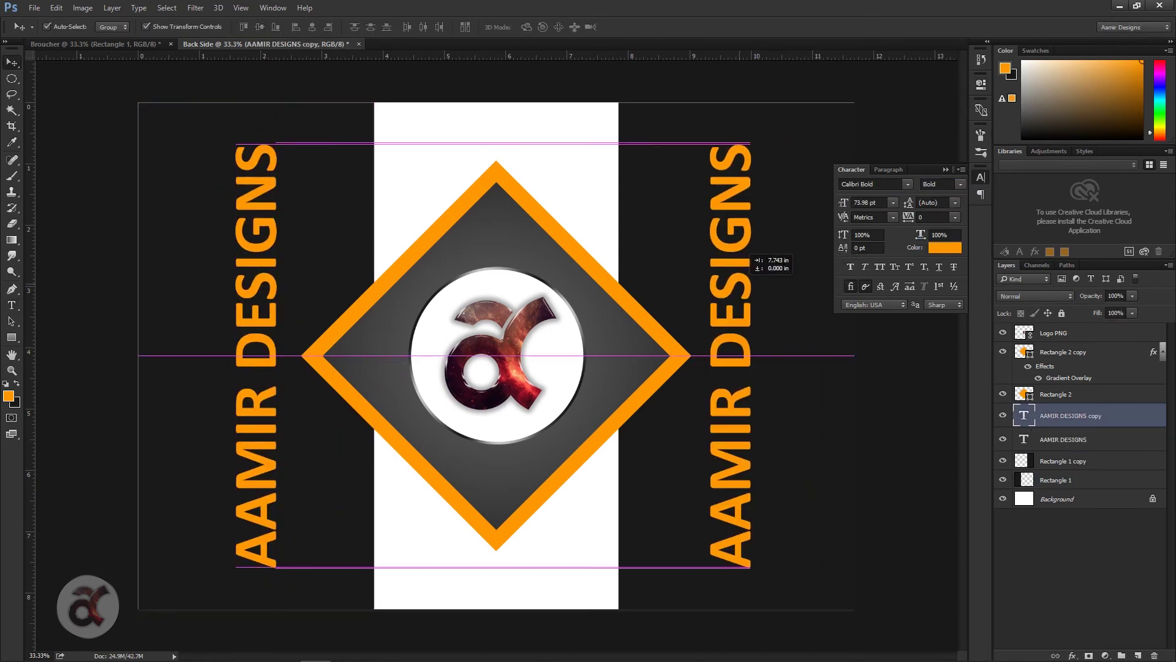
key("ctrl+t")
left_click_drag(766, 138, 753, 208)
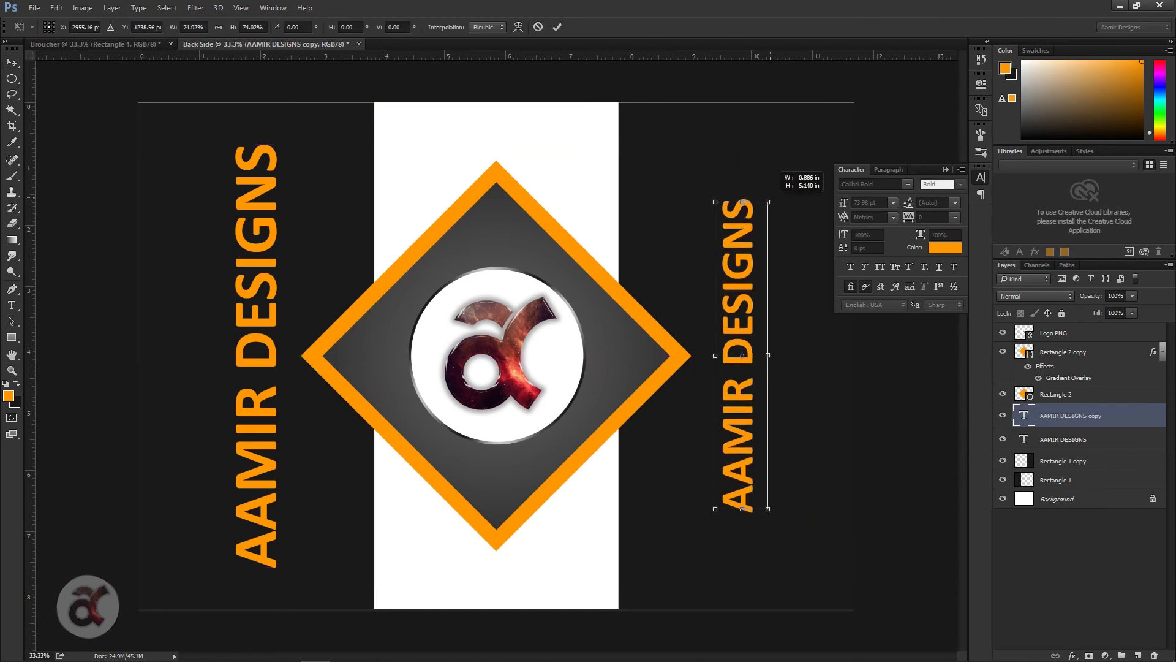
key("Return")
- Retype the right-hand copy as WE CHANGE YOUR THINKING and shrink it to fit the page
key("t")
left_click(738, 355)
key("ctrl+a")
key("BackSpace")
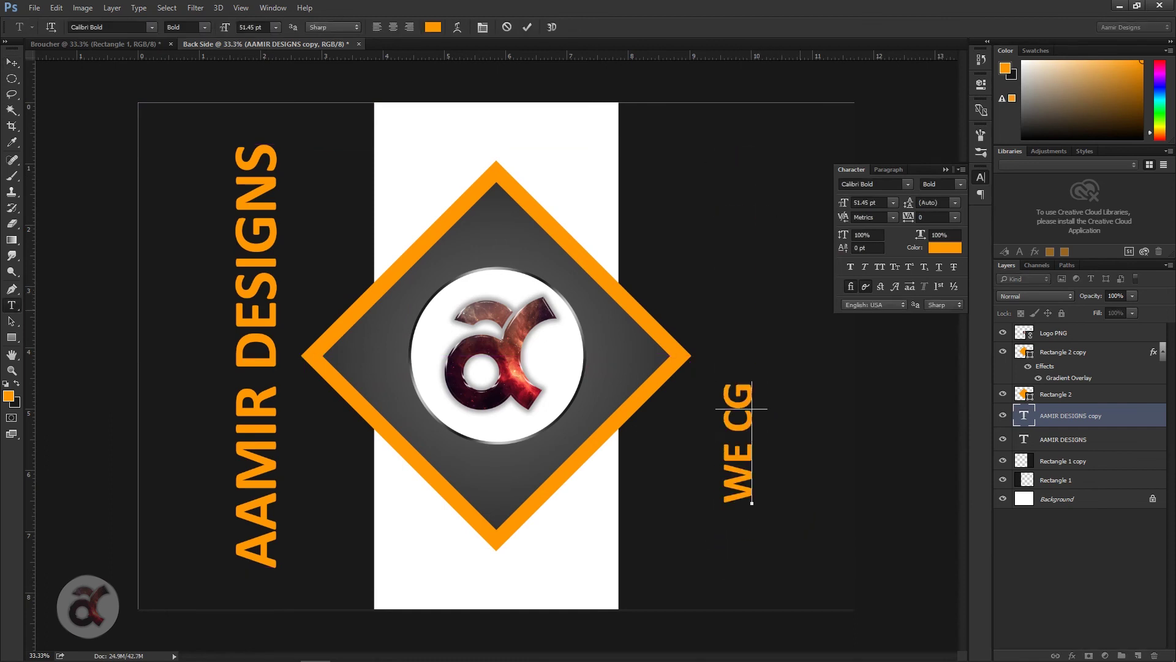
type("HINKING")
key("ctrl+a")
left_click(12, 62)
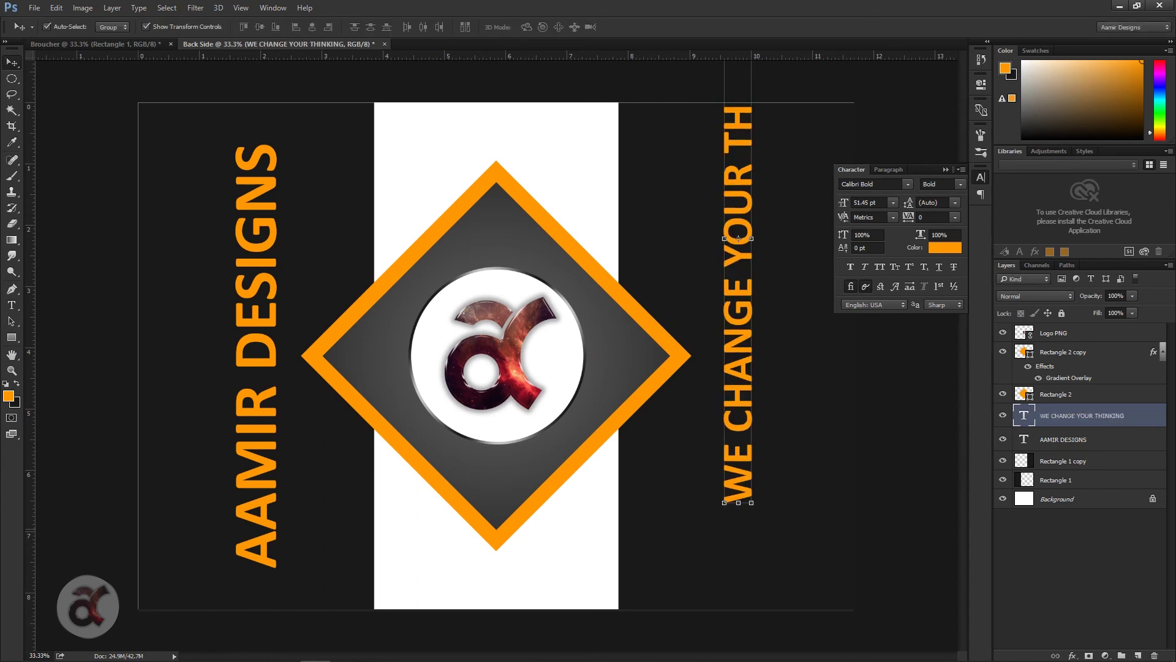
left_click_drag(738, 502, 740, 424)
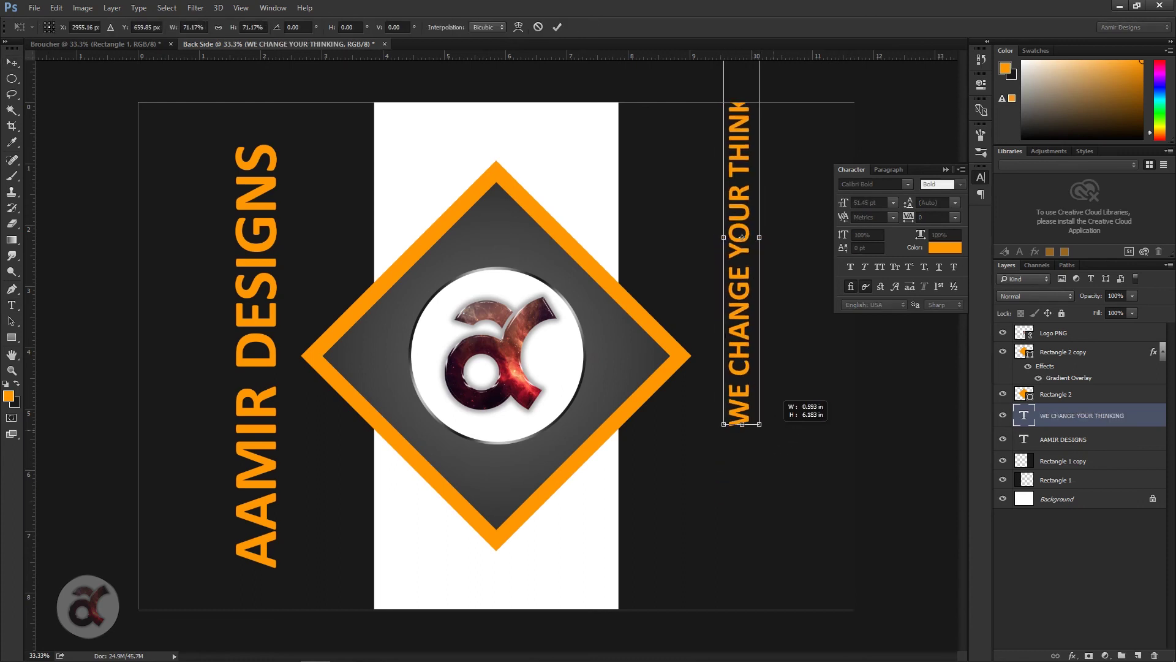
key("Return")
- Position the slogan on the right panel and lower its layer opacity
left_click_drag(740, 237, 737, 329)
key("ctrl+z")
mouse_move(728, 114)
left_mouse_down()
mouse_move(749, 224)
mouse_move(739, 227)
left_mouse_up()
left_click(737, 355)
key("3")
key("4")
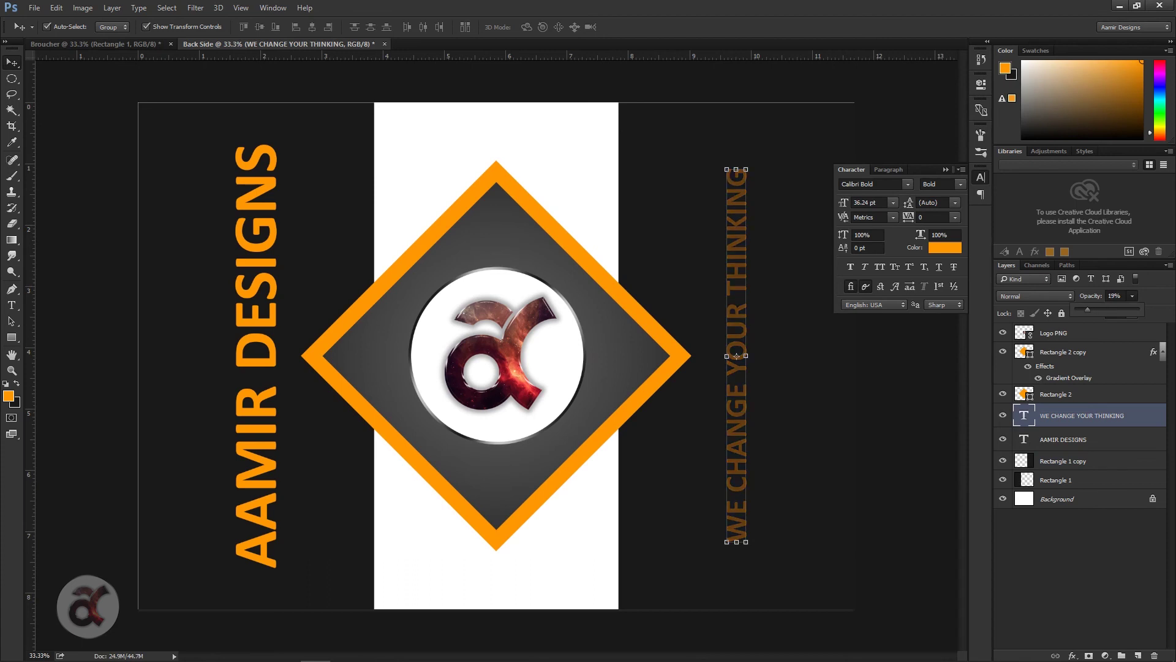
right_click(1061, 415)
- Give the slogan a gradient overlay with a lighter grey end colour and scale 85
left_click(797, 135)
left_click(704, 340)
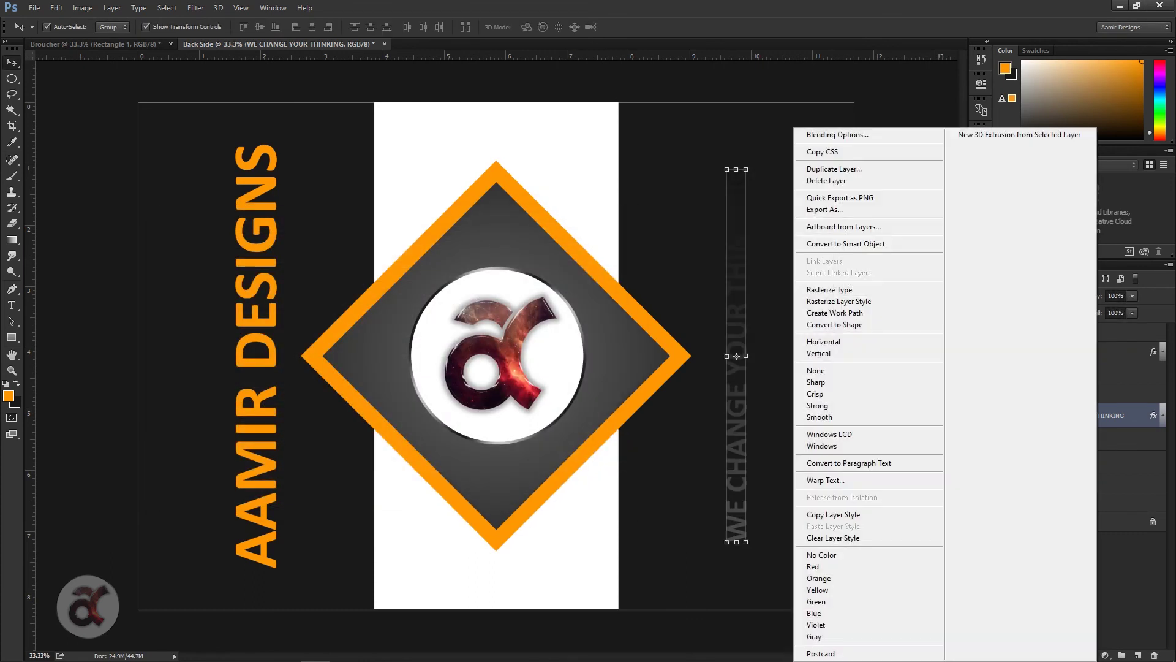
left_click(837, 134)
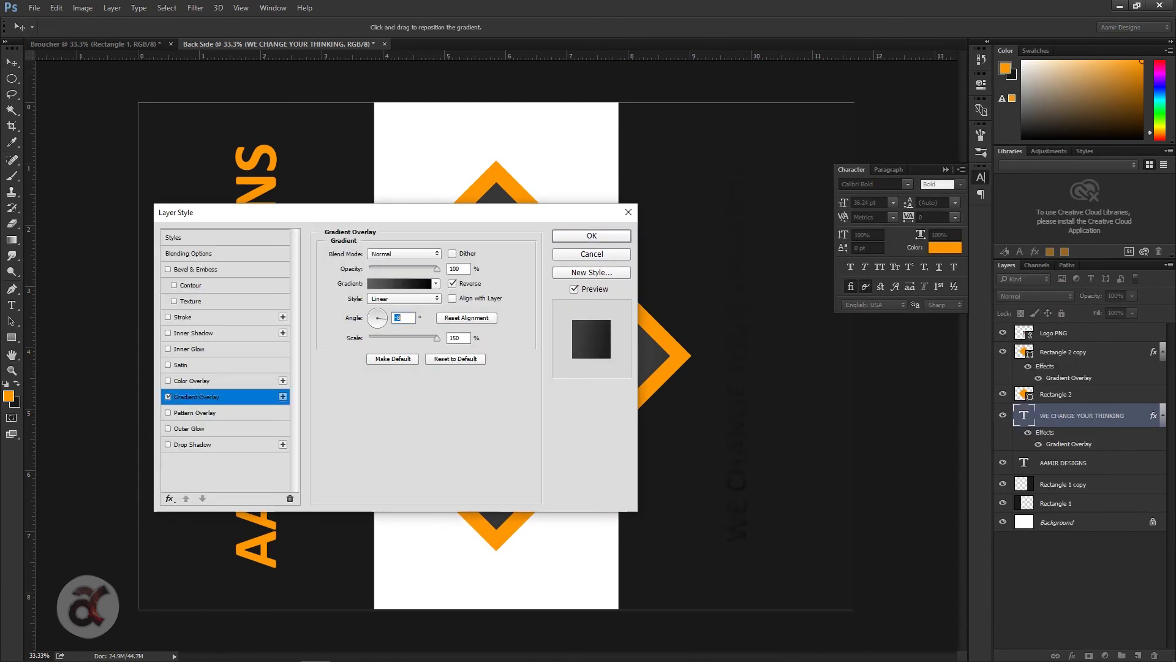
left_click(399, 283)
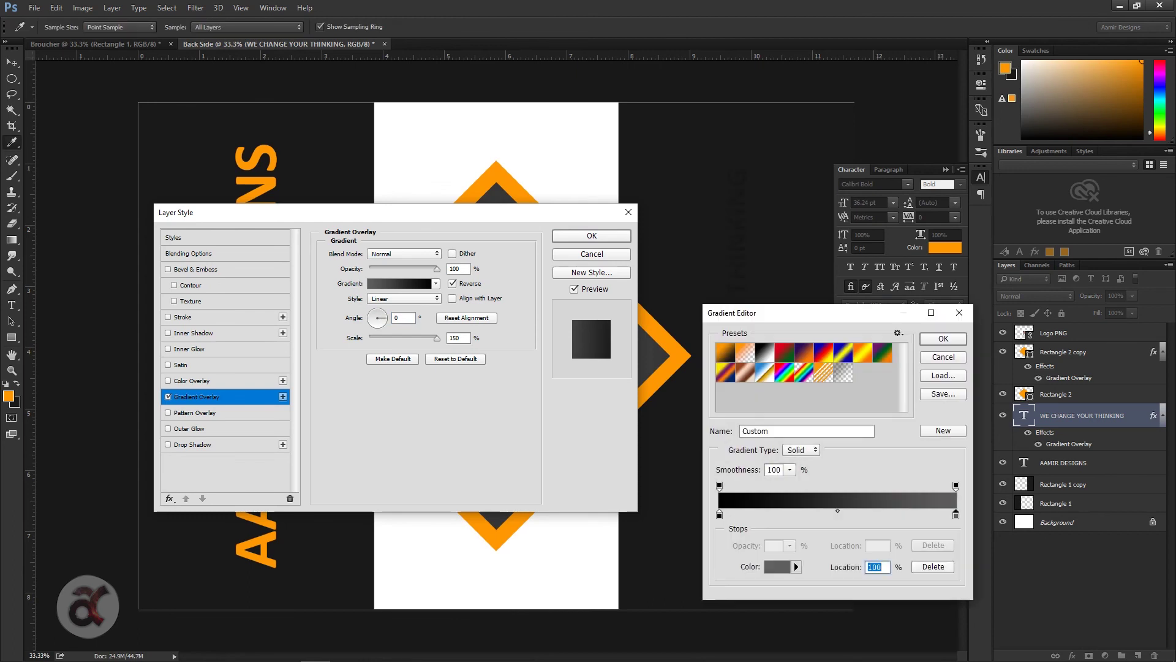
left_click(777, 566)
left_click(898, 331)
left_click_drag(989, 313, 1021, 301)
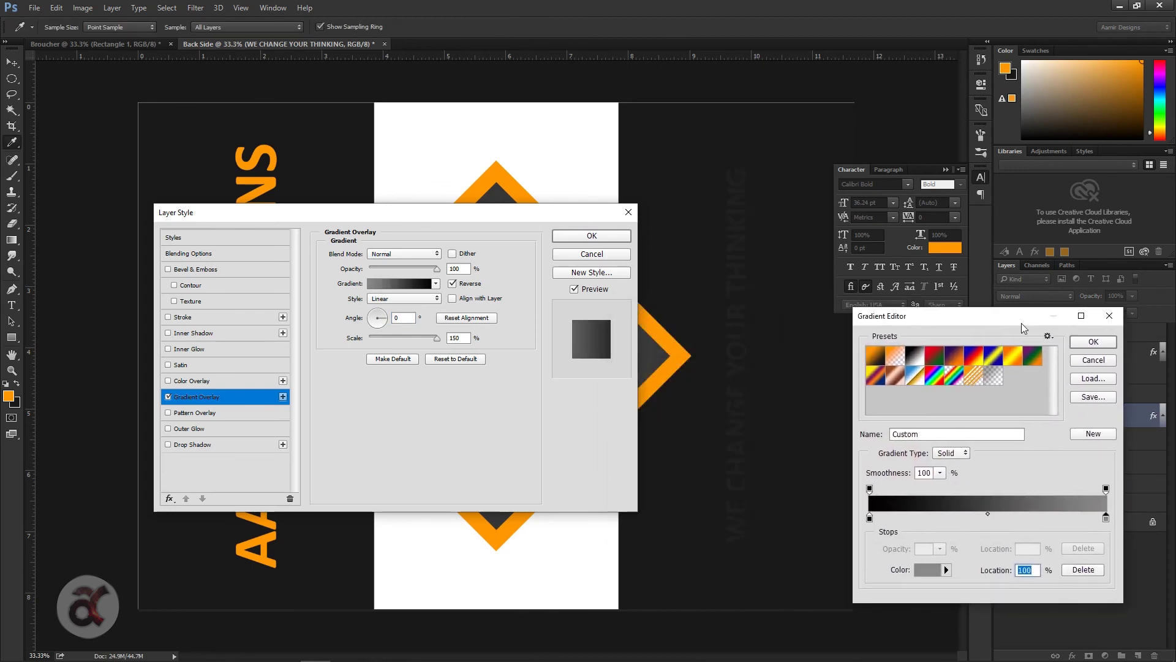
left_click(975, 328)
left_click_drag(437, 337, 403, 338)
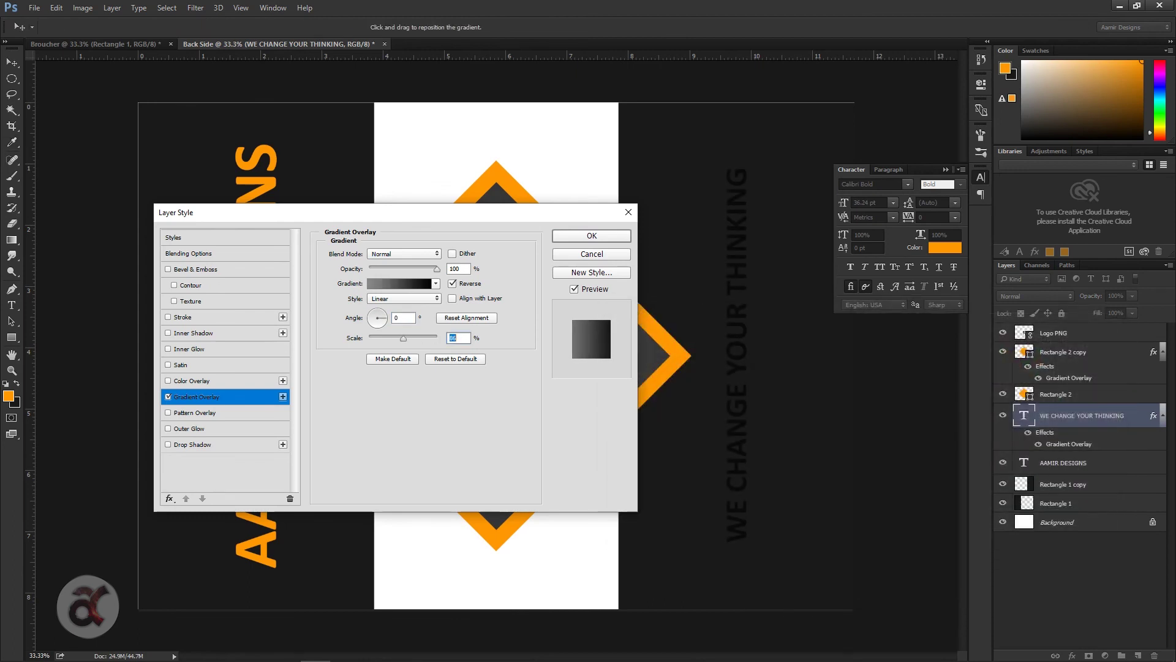
key("Return")
- Copy the slogan's layer style and paste it onto the AAMIR DESIGNS layer
right_click(1070, 444)
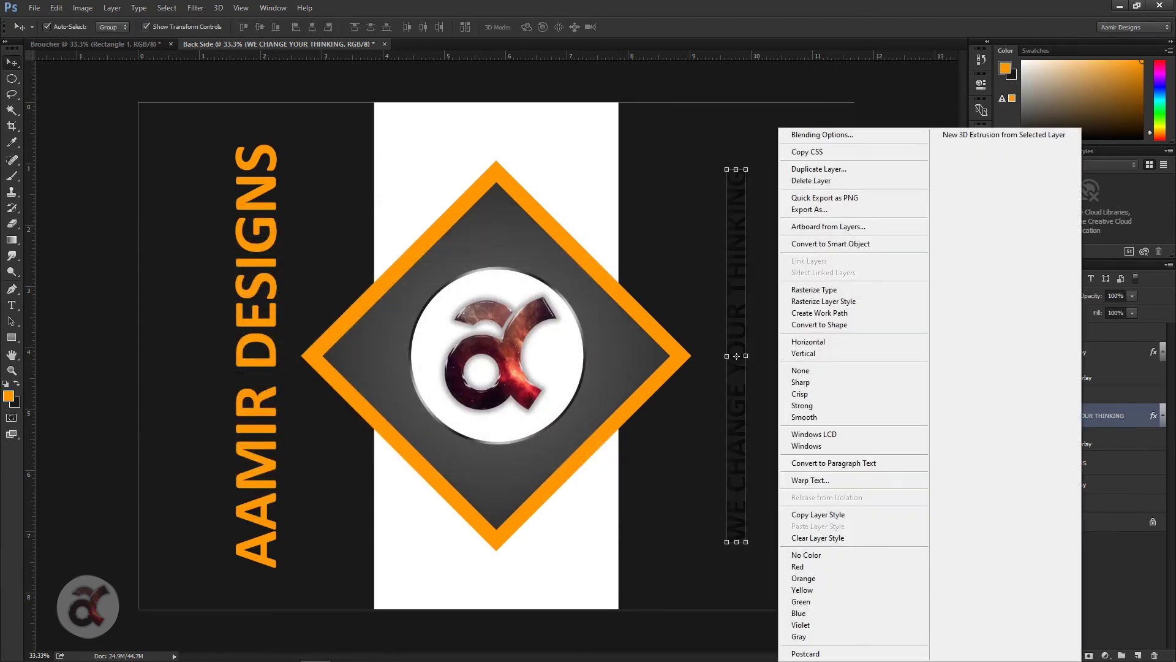
left_click(857, 516)
left_click(1079, 462)
right_click(1069, 462)
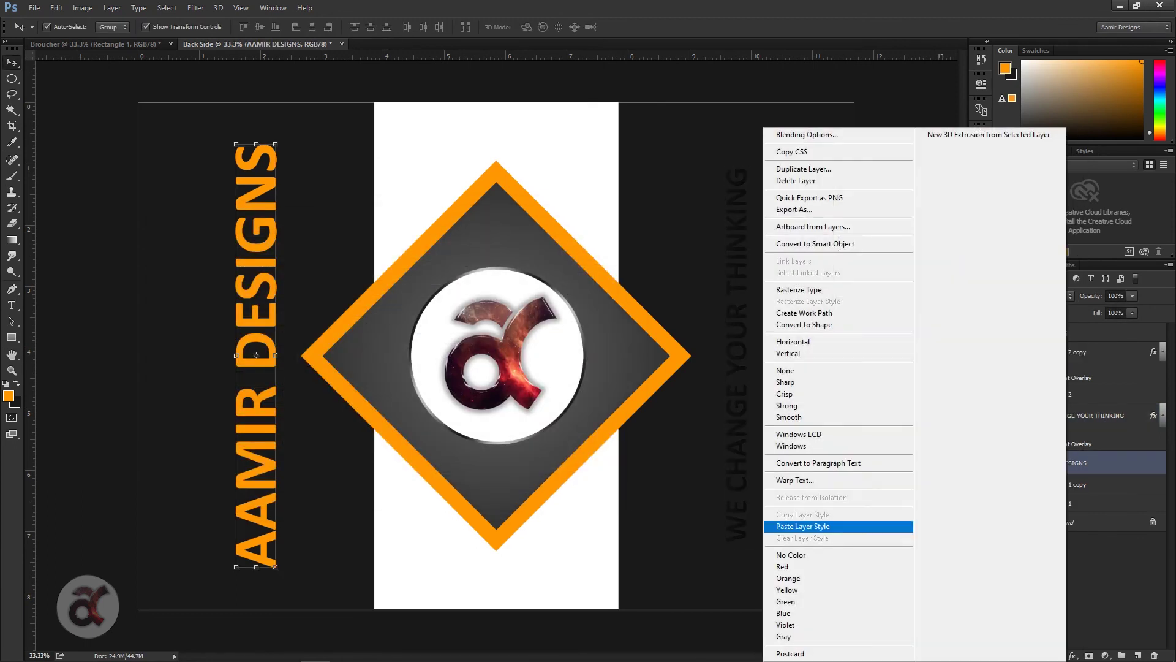
left_click(797, 525)
- Set the AAMIR DESIGNS gradient overlay to 180° angle and about 86 scale
right_click(1066, 462)
left_click(801, 127)
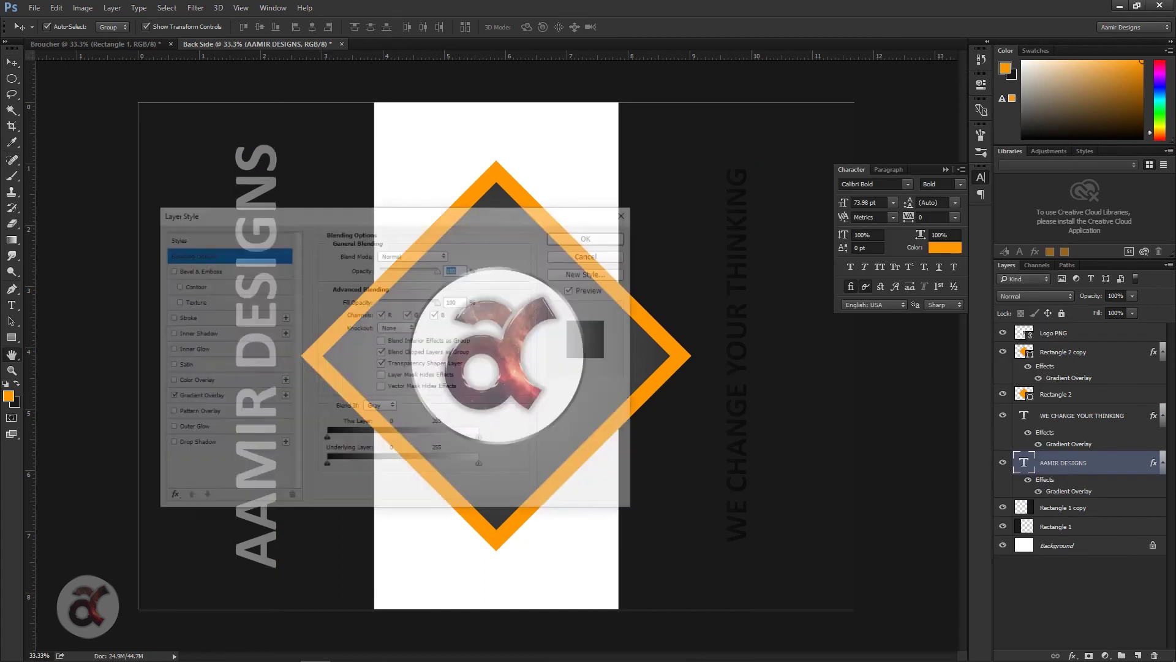
mouse_move(838, 412)
left_mouse_down()
mouse_move(866, 413)
mouse_move(792, 391)
left_mouse_up()
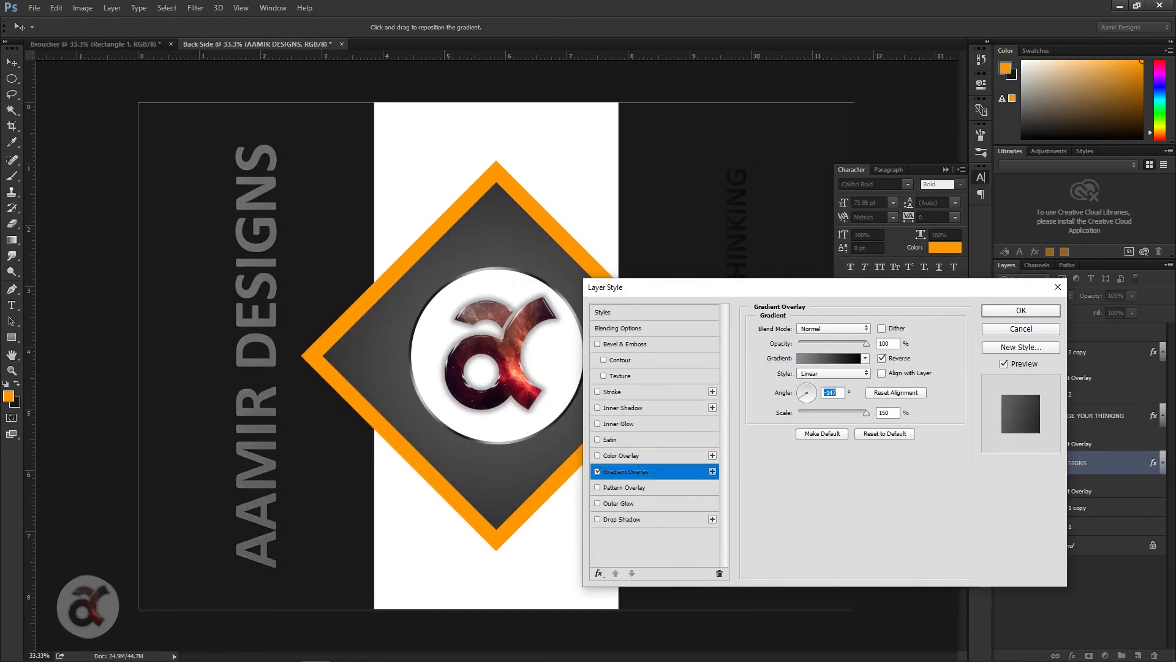
key("Tab")
key("shift+Down")
key("shift+Down")
key("shift+Down")
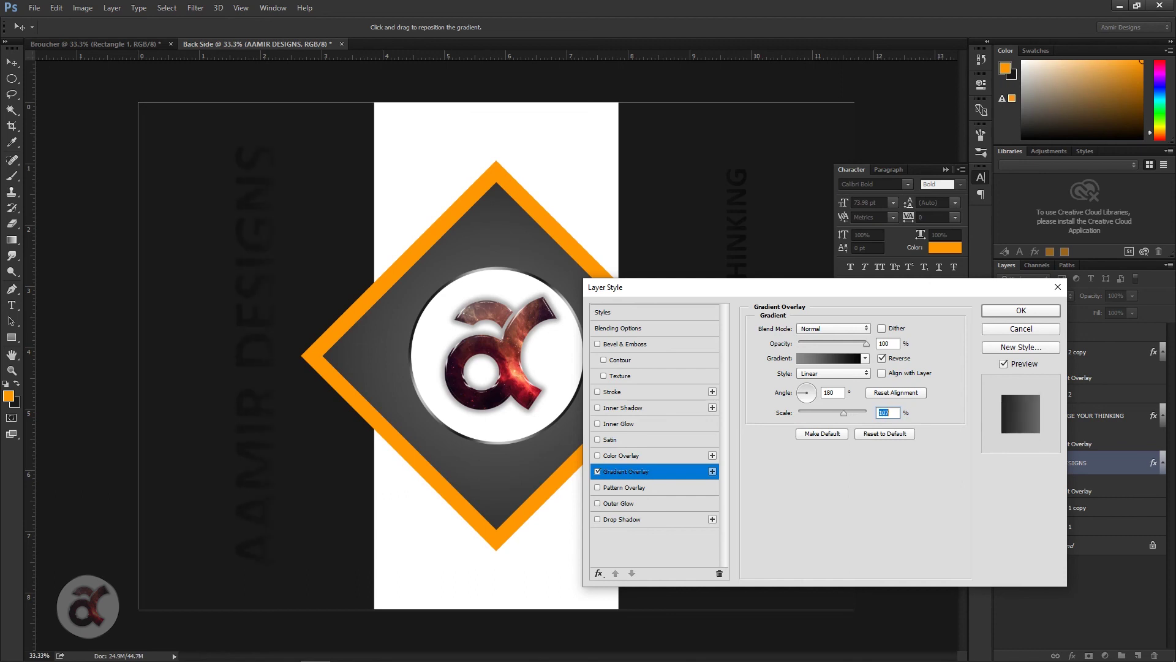
key("Return")
left_click(957, 168)
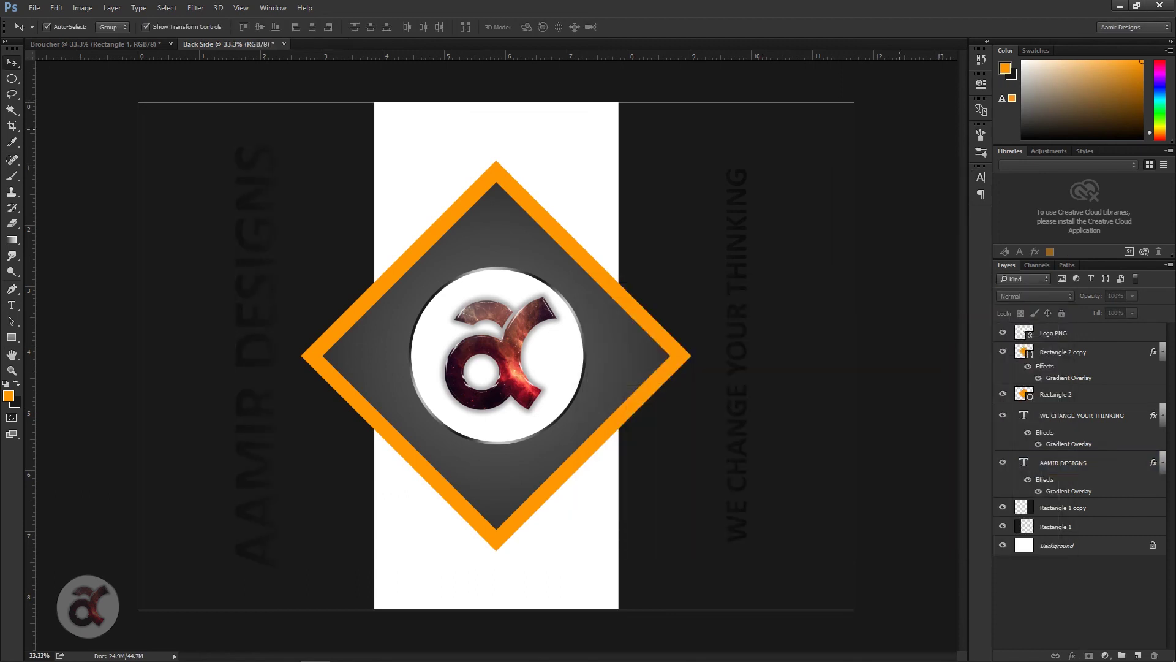
- Squash the orange diamond to 89% height and save the Back Side PSD
left_click(1055, 394)
key("ctrl+t")
left_click_drag(497, 161, 497, 182)
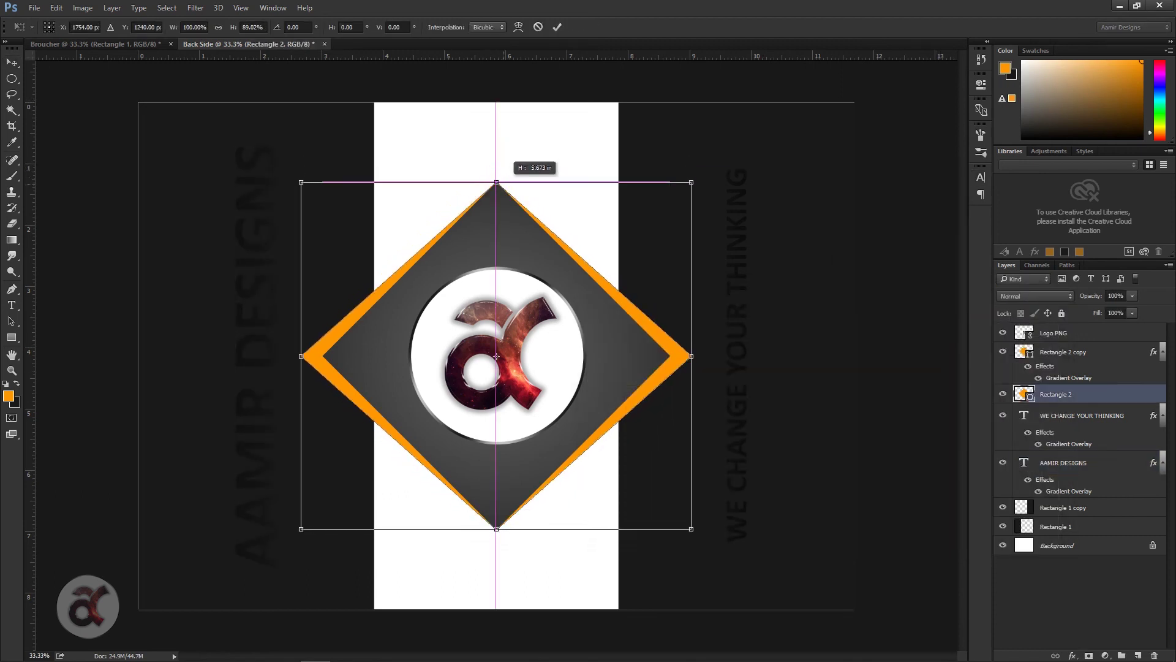
key("Return")
key("ctrl+s")
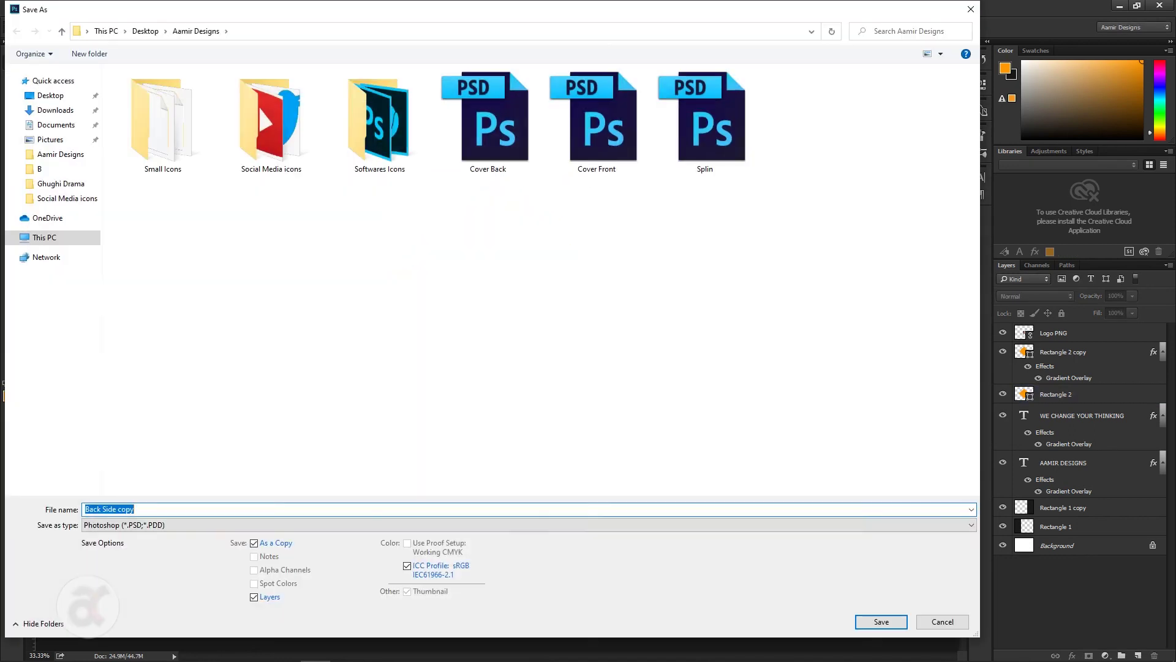
key("Return")
- Save a Back Side JPEG copy, re-save the PSD over the existing file, and close it
left_click(32, 8)
left_click(74, 129)
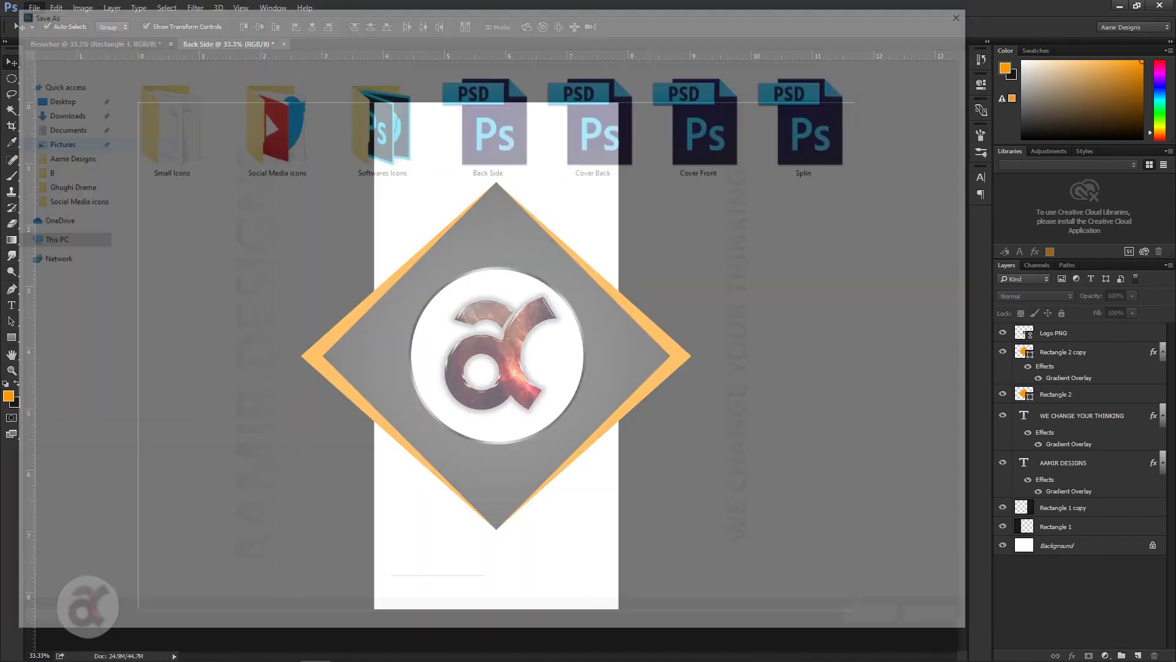
left_click(527, 525)
left_click(184, 403)
left_click(245, 509)
type("JPEG")
key("Return")
key("Return")
key("ctrl+shift+s")
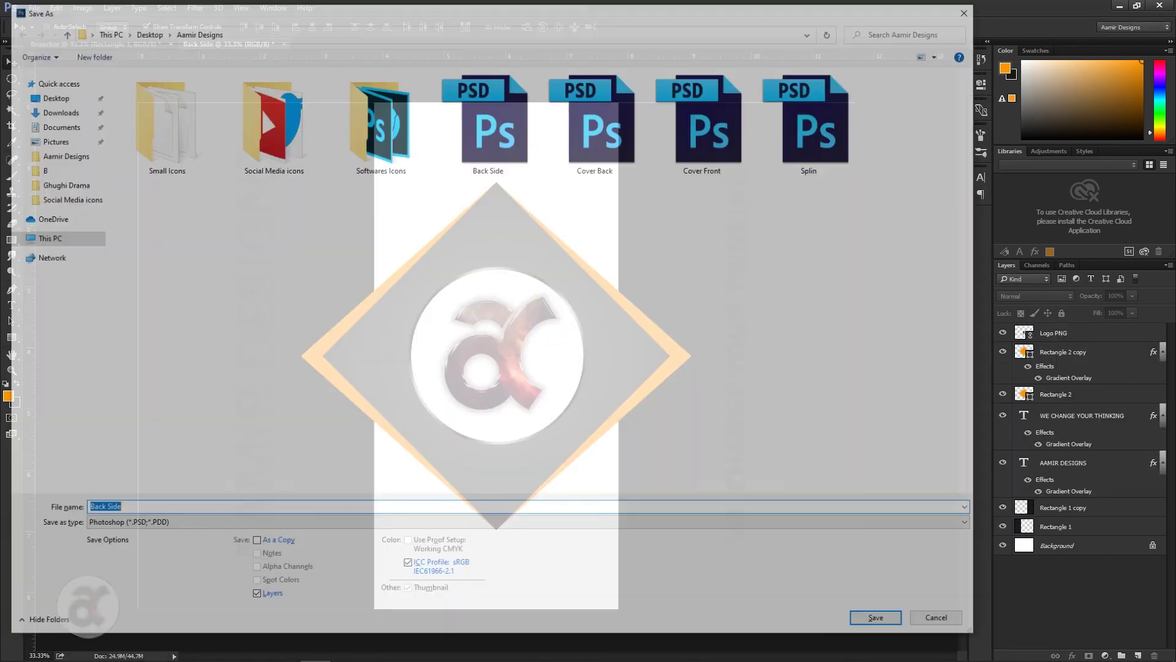
key("Return")
key("alt+y")
key("ctrl+w")
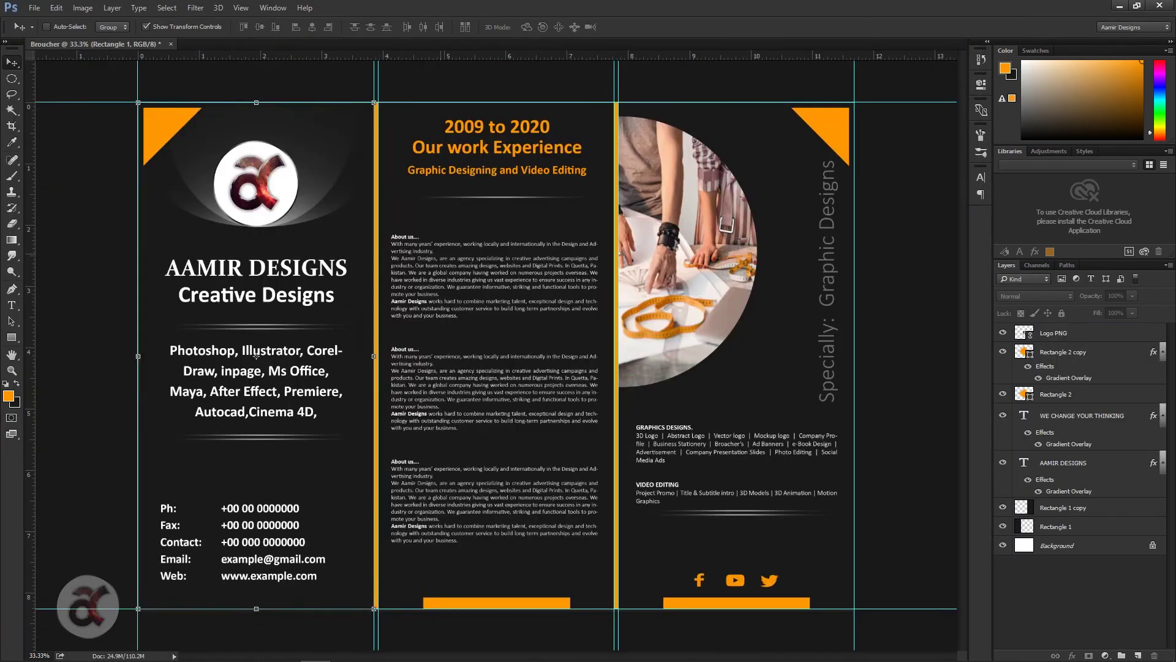
- Save Broucher Front Sides over its Desktop file, close it, and open the 3883295.psd mockup
key("ctrl+shift+s")
left_click(50, 95)
left_click(277, 104)
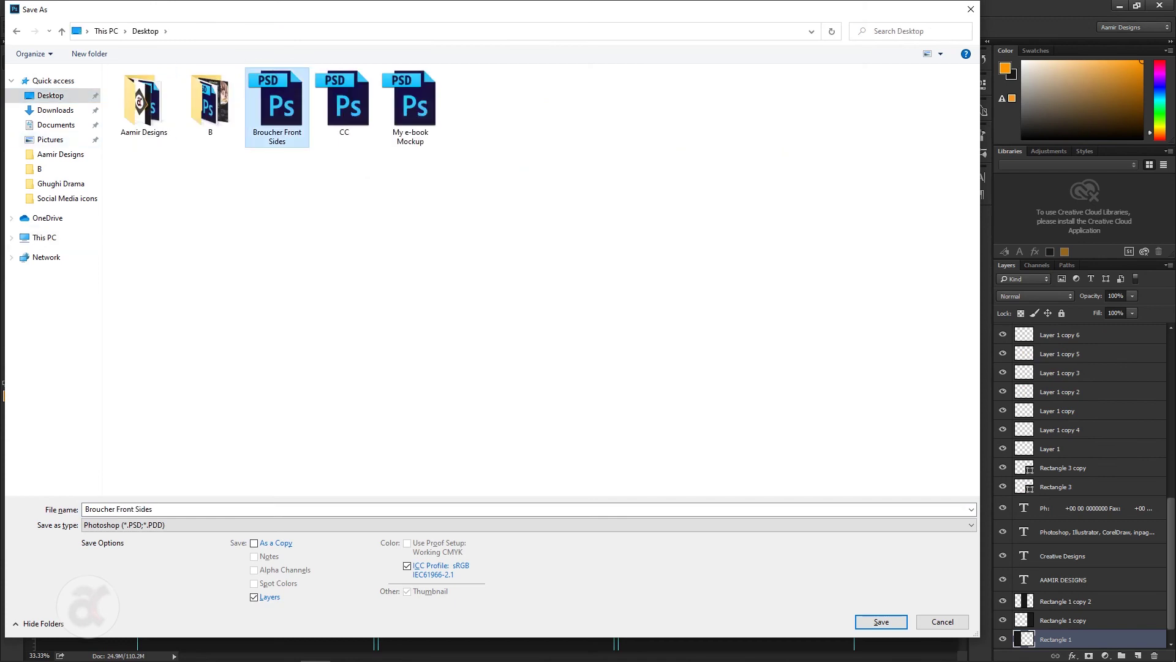
key("Return")
key("alt+y")
key("ctrl+w")
key("alt+f")
key("Return")
key("Return")
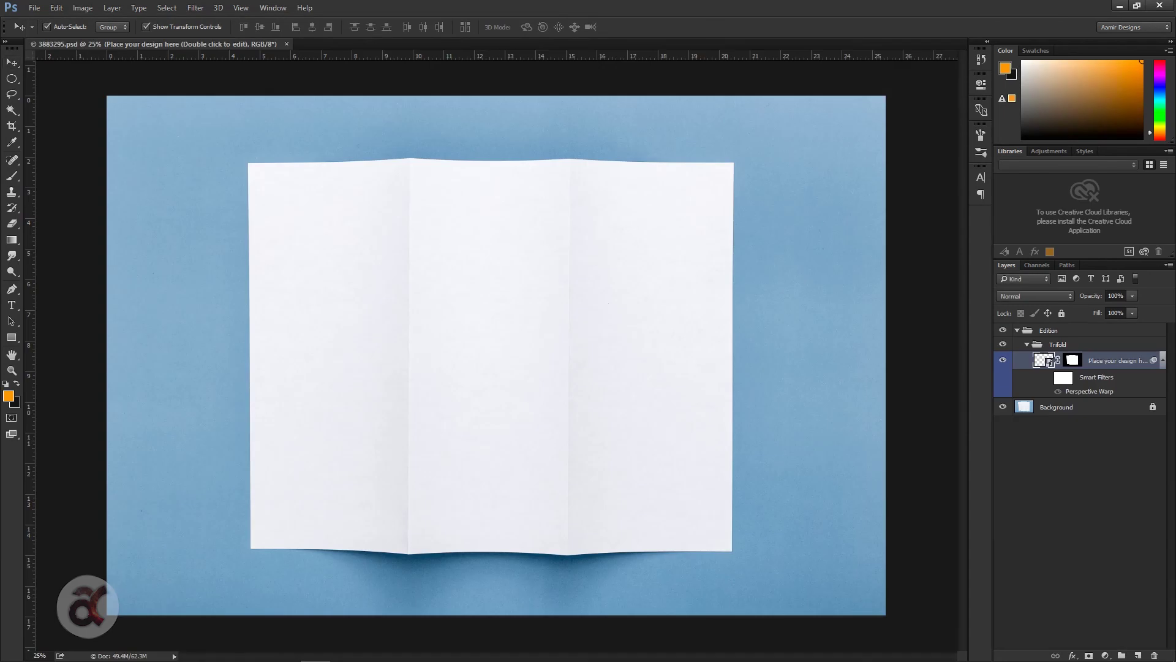
- Open the contents of the mockup's design placeholder smart object for editing
double_click(1115, 360)
key("Escape")
double_click(1044, 360)
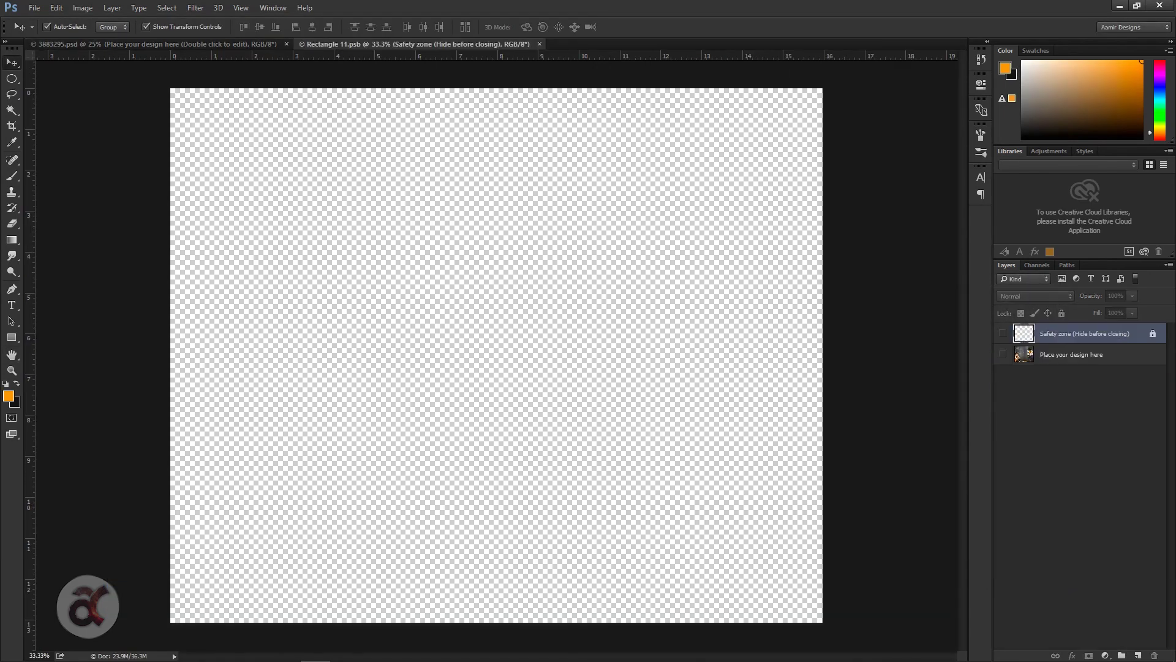
left_click(153, 43)
right_click(1097, 361)
left_click(943, 214)
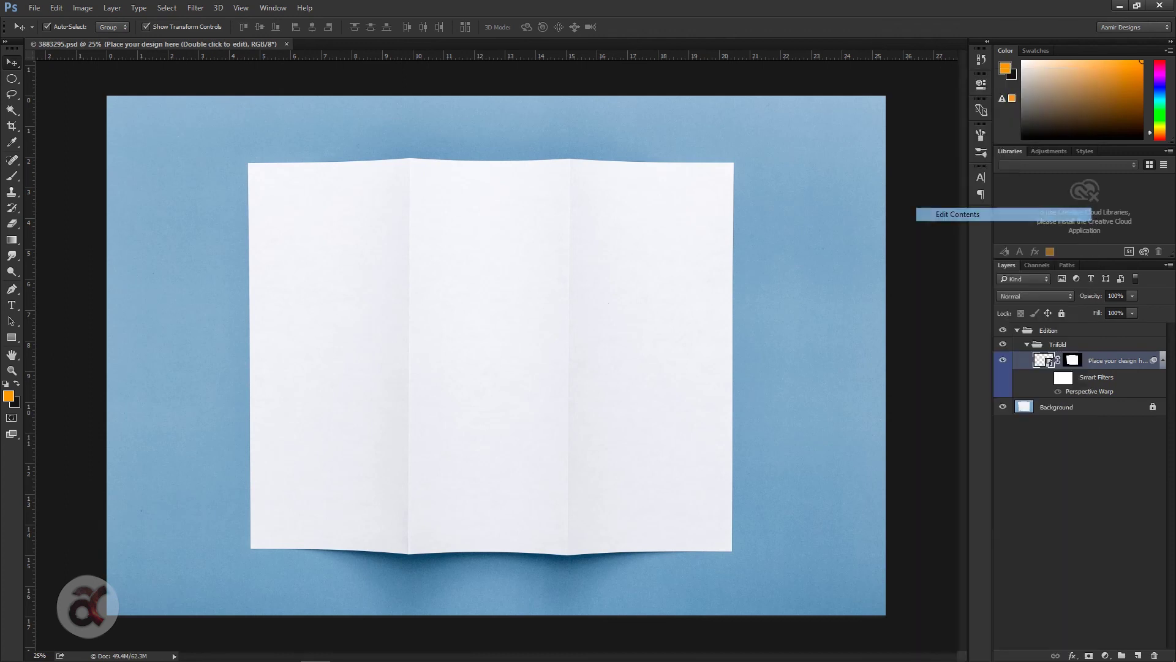
- Place the Broucher Front Sides JPEG from the Desktop as an embedded image
left_click(34, 7)
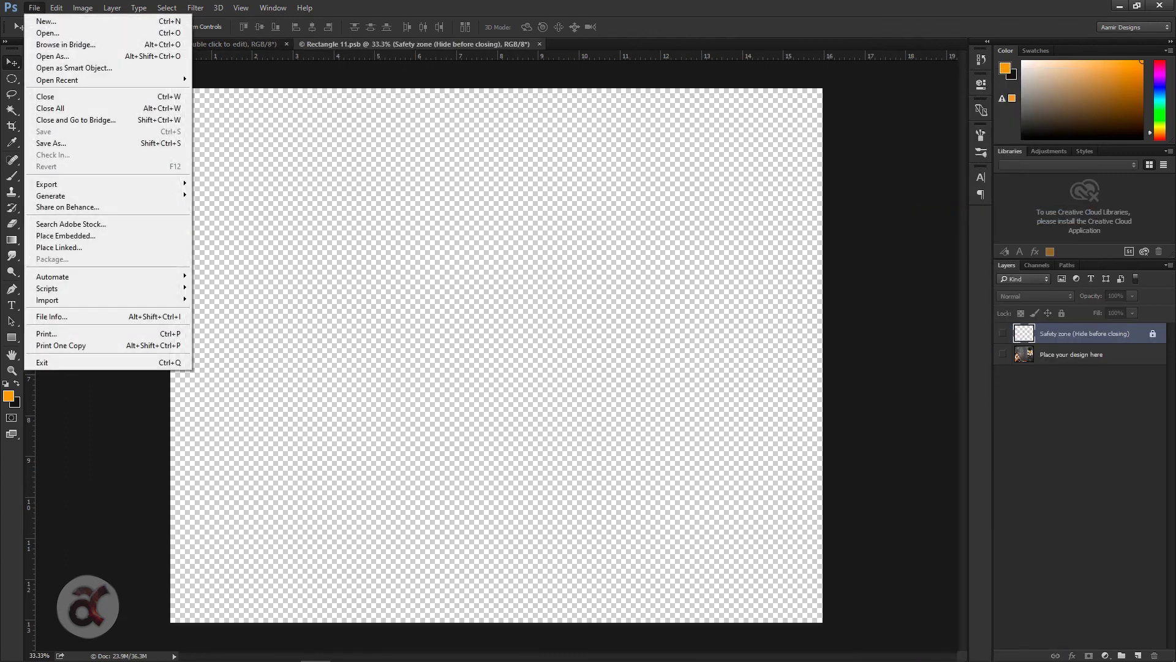
left_click(65, 235)
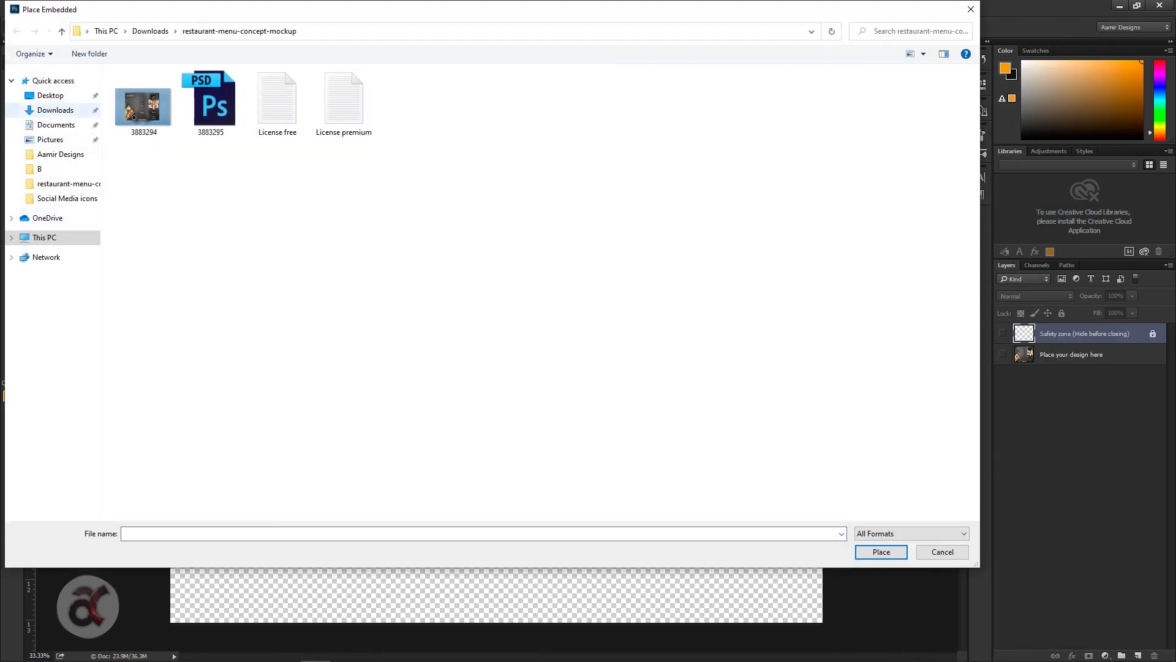
left_click(50, 95)
double_click(157, 101)
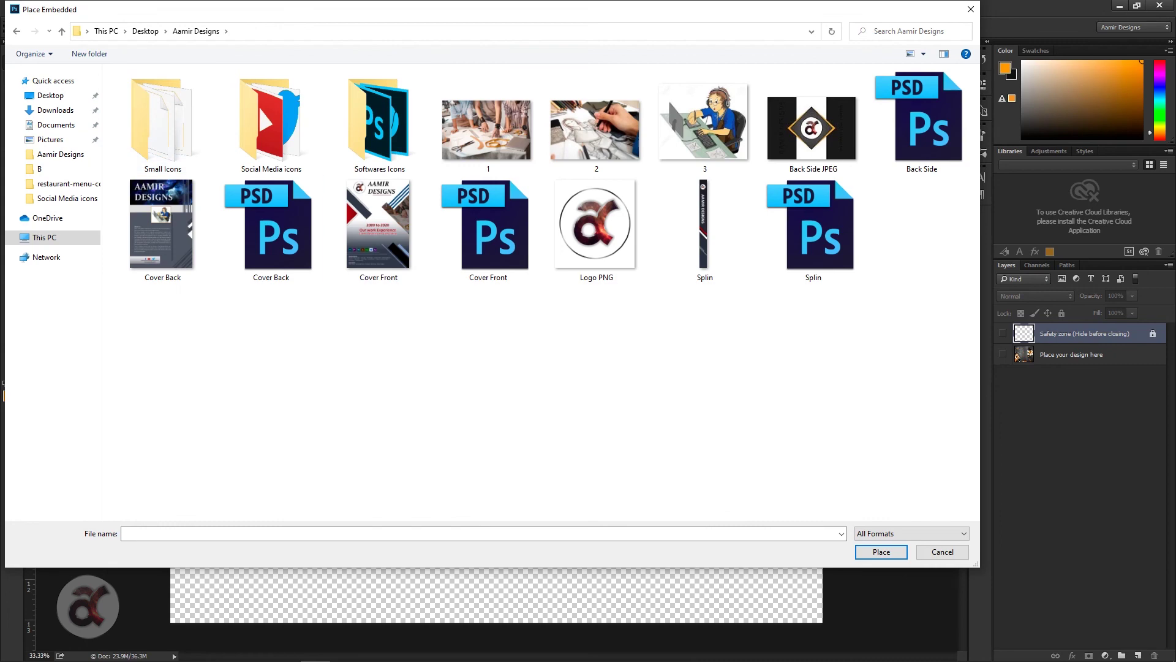
key("BackSpace")
double_click(272, 105)
- Stretch the brochure image to fill the canvas width and height, then save the placeholder
left_click_drag(735, 187, 823, 125)
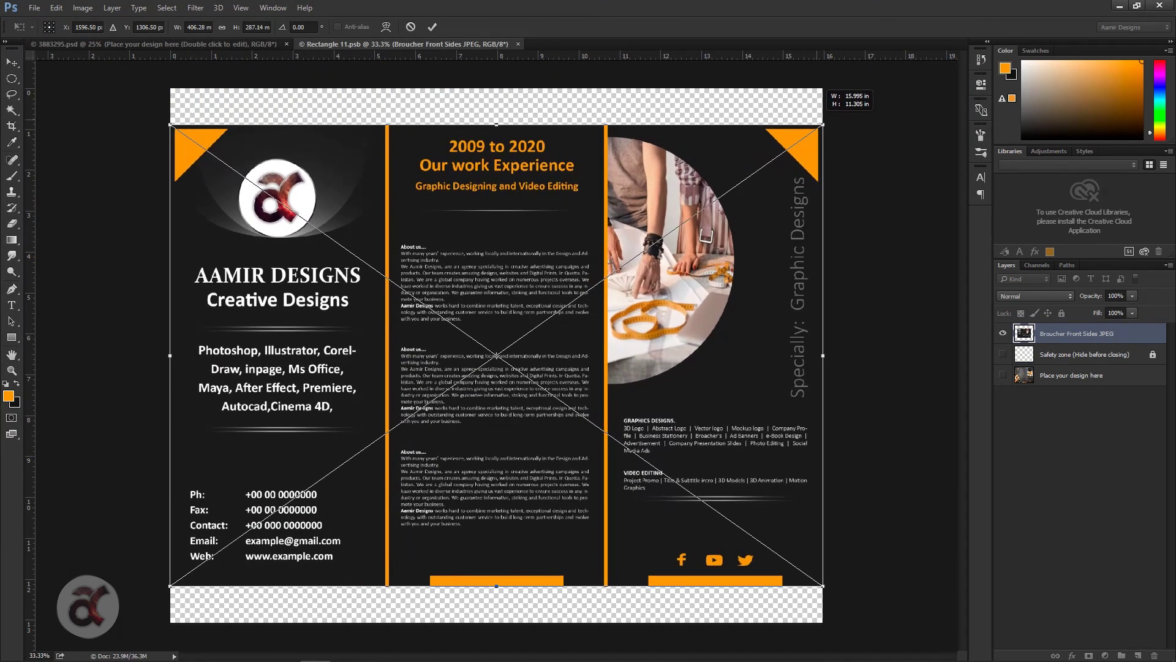
left_click_drag(496, 124, 496, 88)
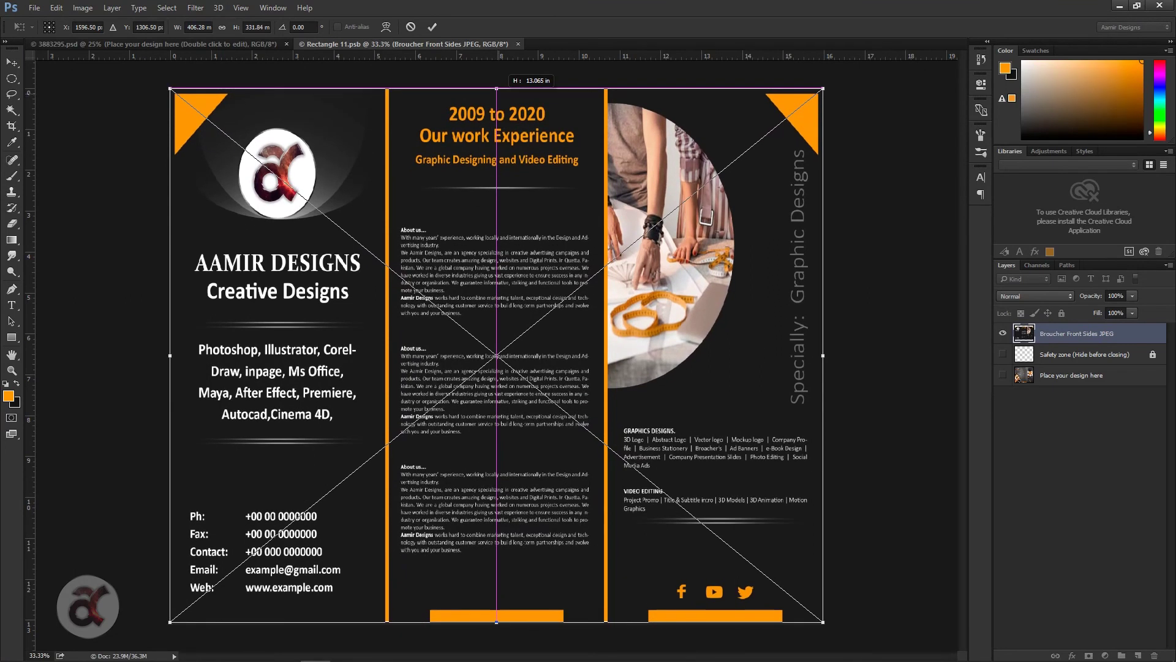
key("Return")
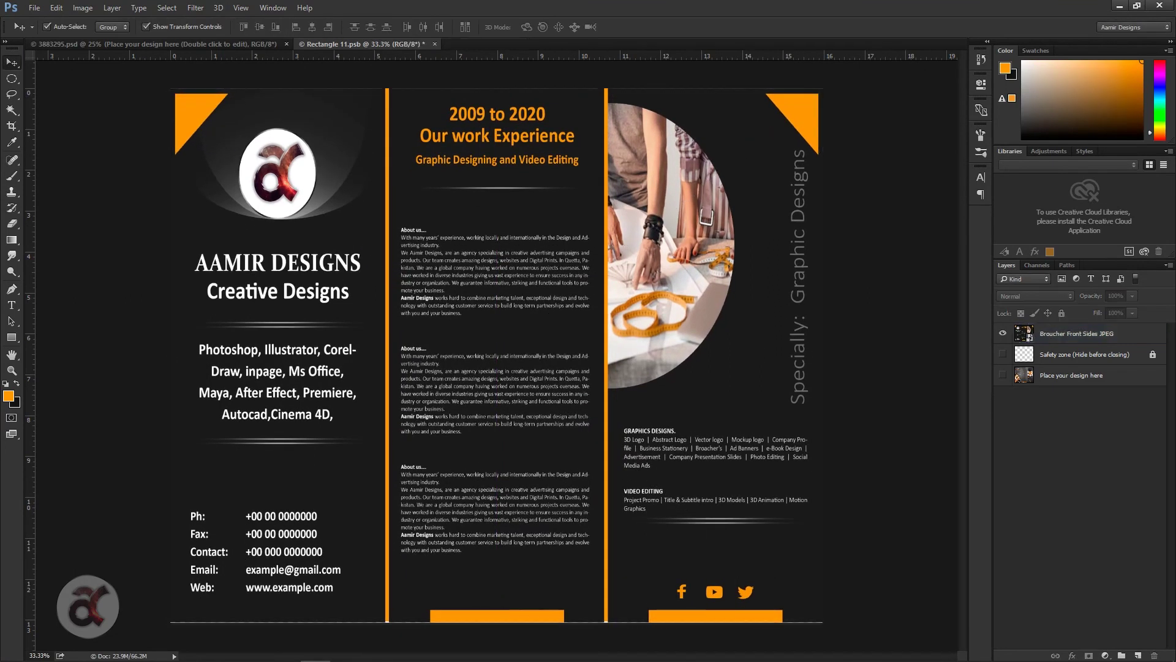
key("ctrl+t")
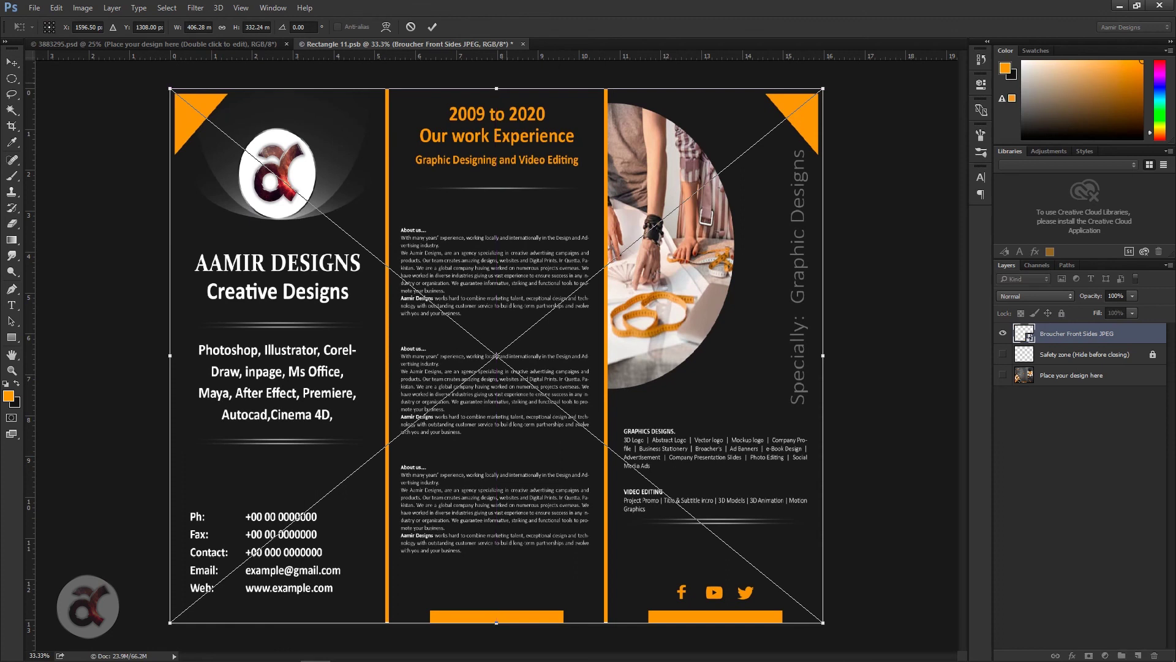
key("Return")
left_click(34, 7)
left_click(43, 131)
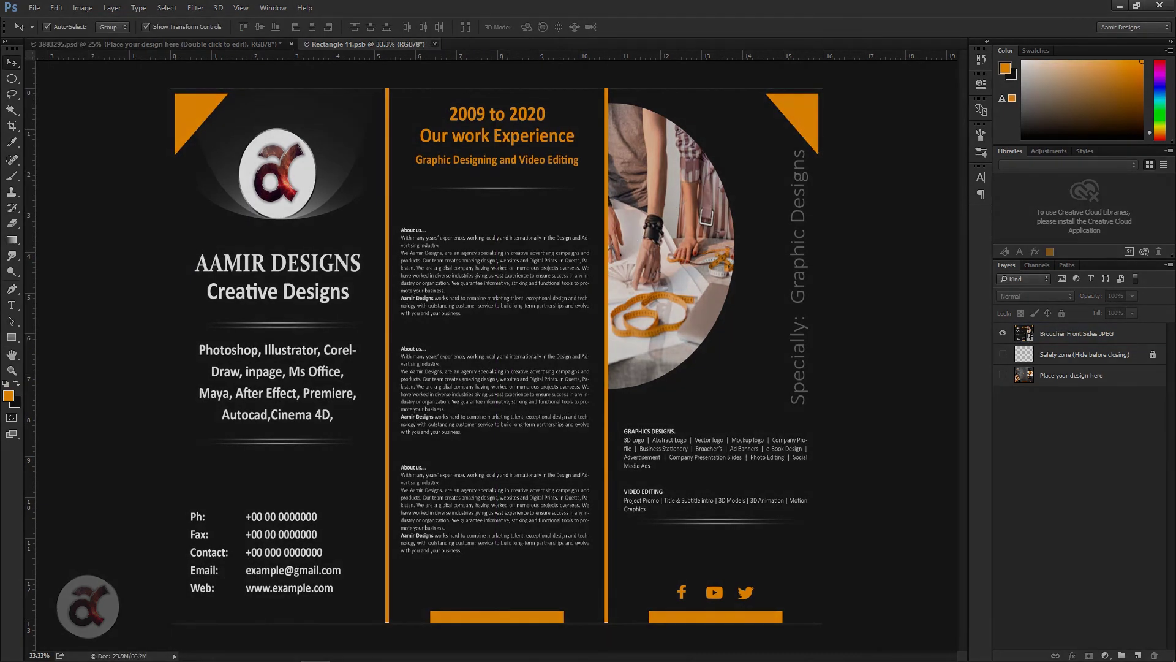